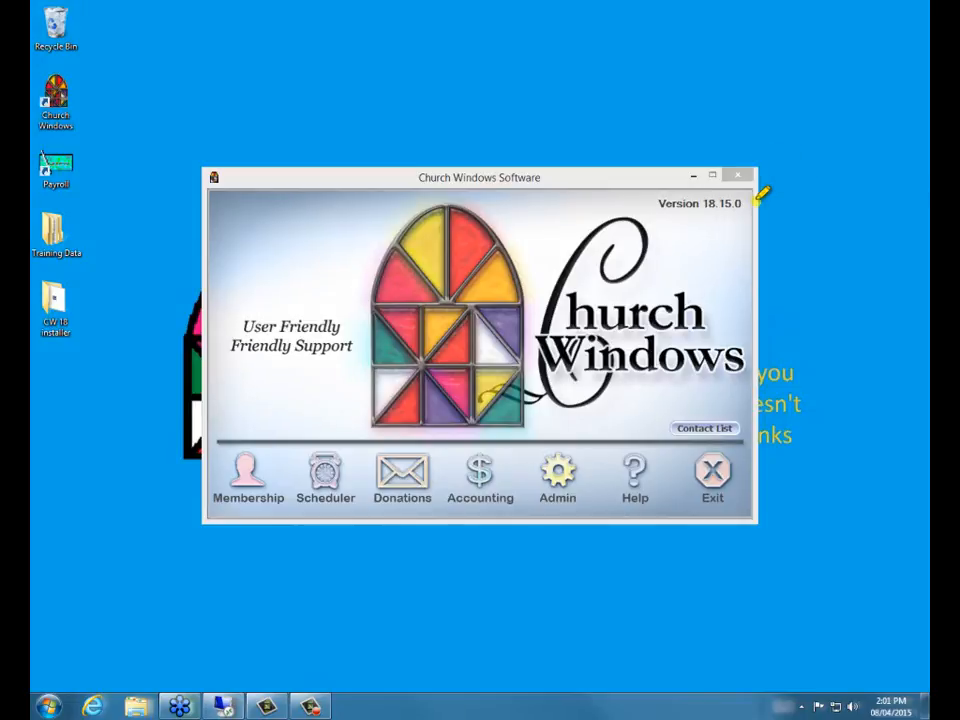
Open Attendance Entry in the Membership module and move its window toward the middle of the workspace
{"action": "mouse_move", "coordinate": [757, 195]}
{"action": "left_mouse_down"}
{"action": "mouse_move", "coordinate": [634, 180]}
{"action": "mouse_move", "coordinate": [713, 216]}
{"action": "mouse_move", "coordinate": [750, 206]}
{"action": "left_mouse_up"}
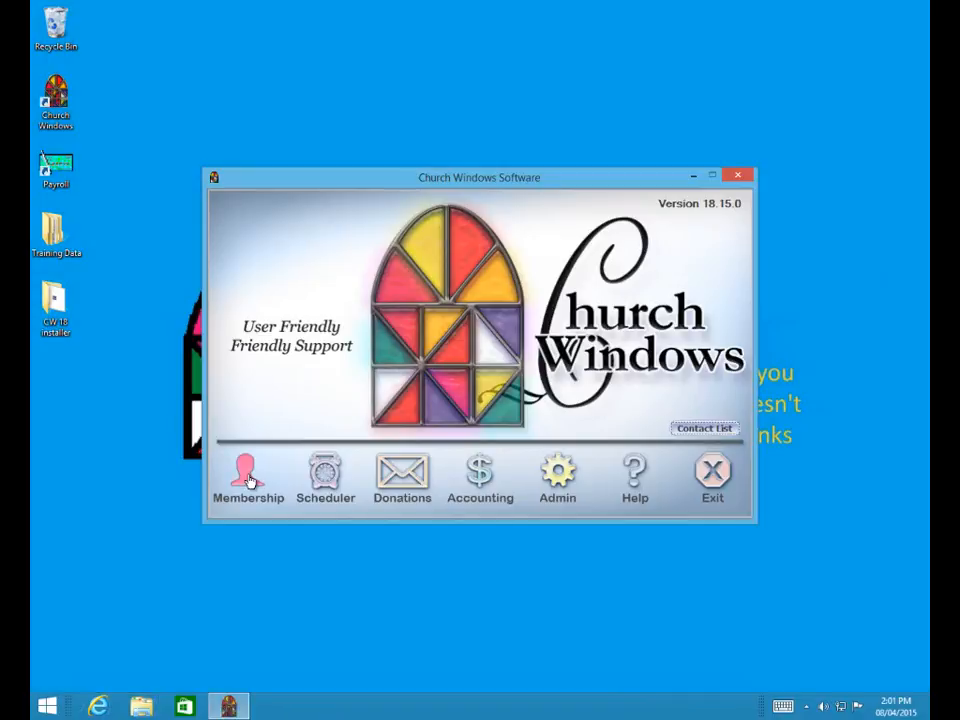
{"action": "left_click", "coordinate": [248, 478]}
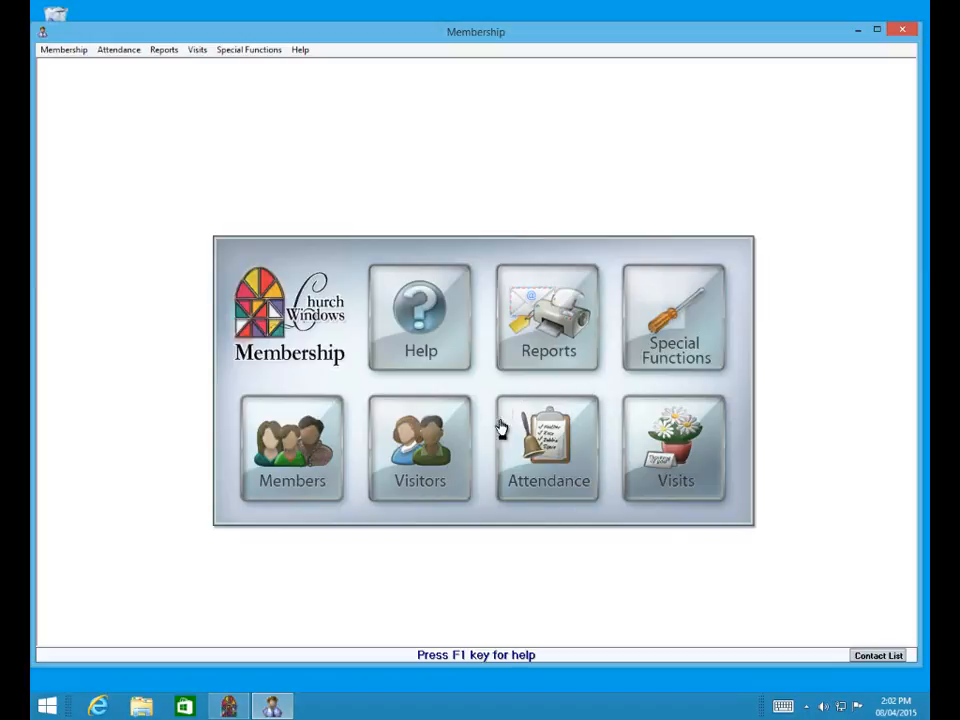
{"action": "left_click", "coordinate": [551, 440]}
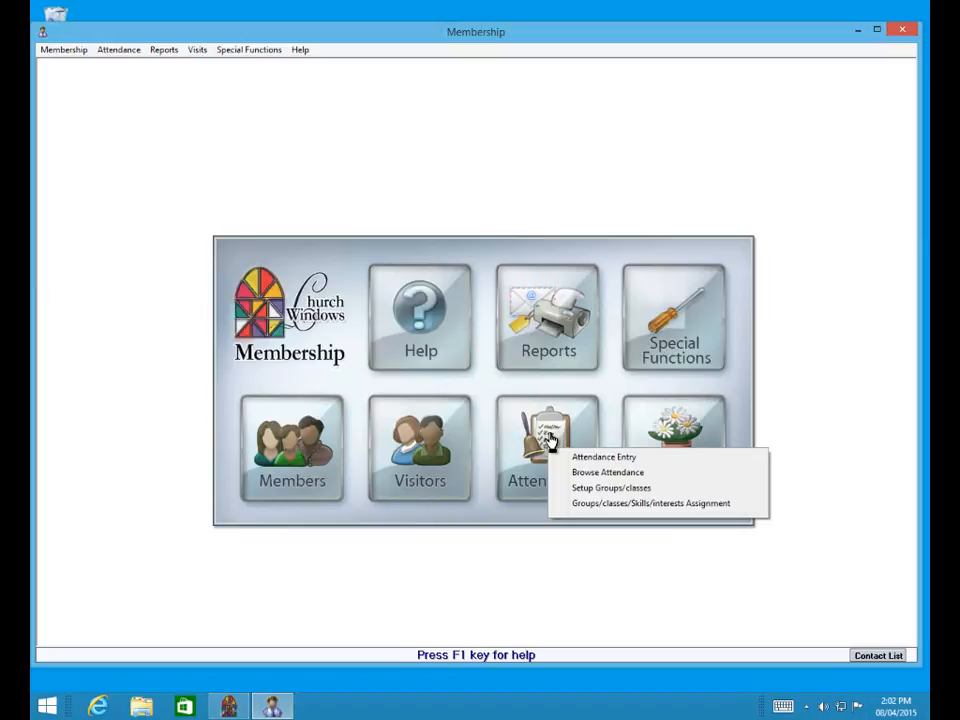
{"action": "left_click", "coordinate": [609, 460]}
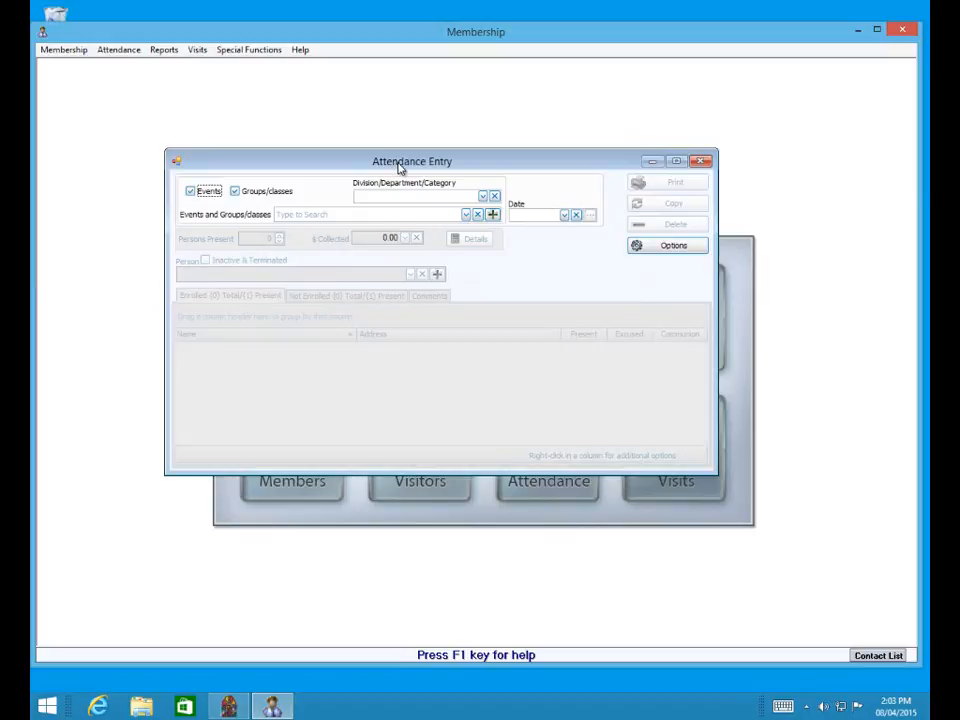
{"action": "left_click_drag", "start_coordinate": [398, 167], "coordinate": [444, 234]}
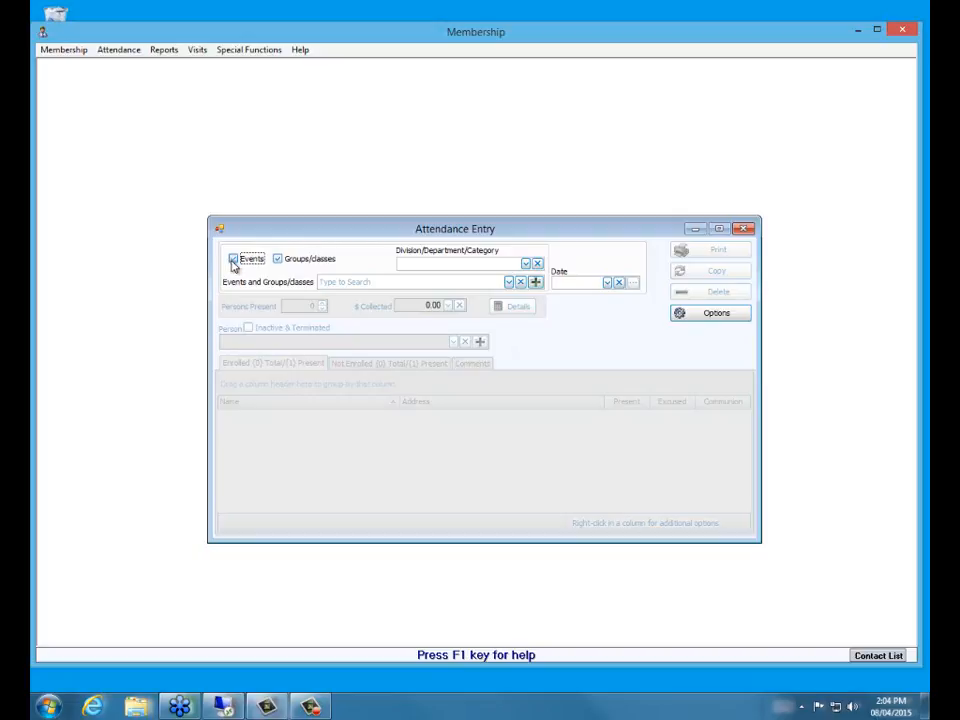
Review the Division/Department/Category choices and the events-only selection list
{"action": "left_click", "coordinate": [278, 261]}
{"action": "left_click", "coordinate": [278, 260]}
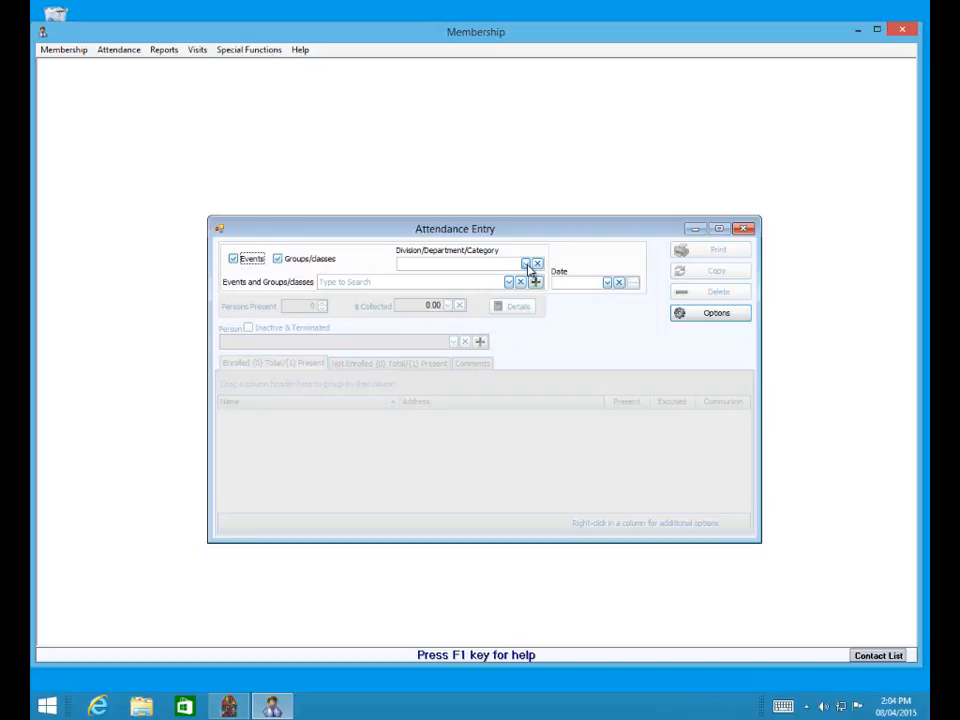
{"action": "left_click", "coordinate": [526, 264]}
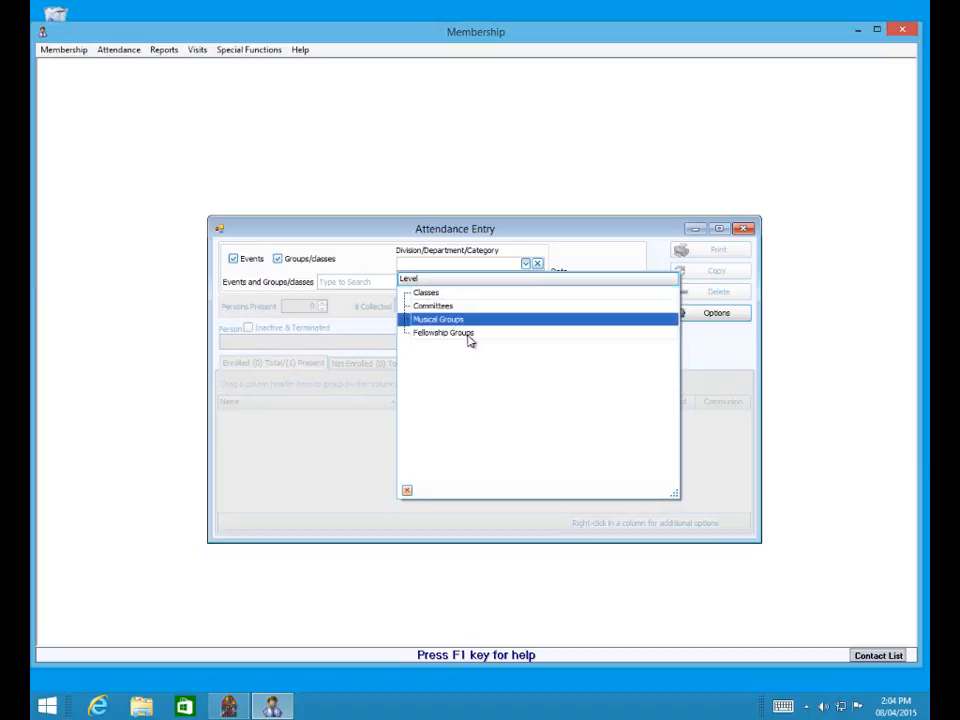
{"action": "left_click", "coordinate": [362, 265]}
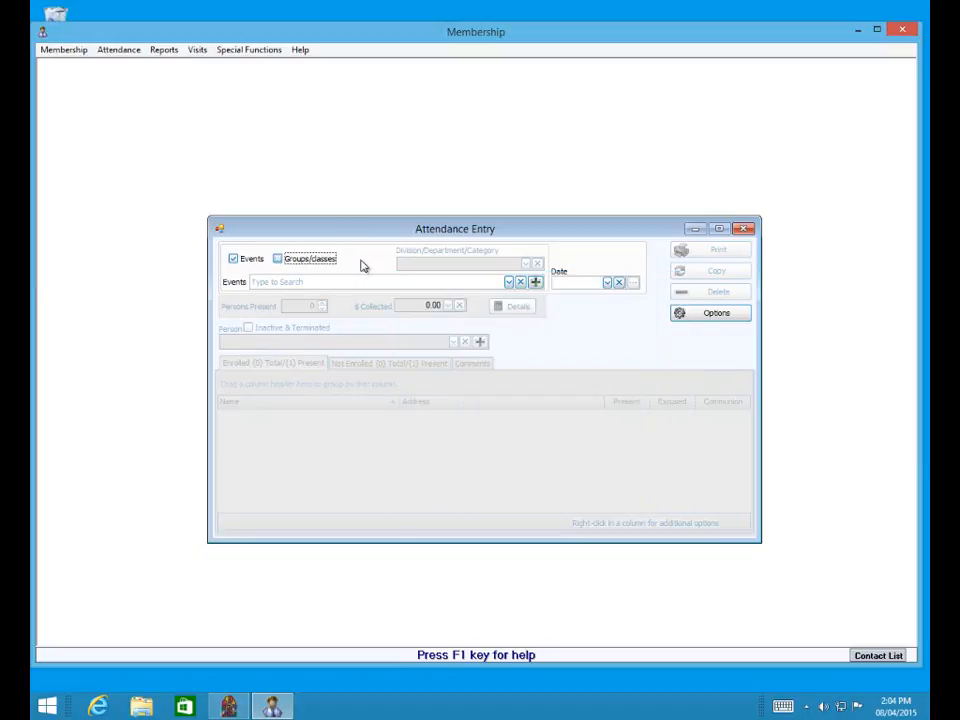
{"action": "left_click", "coordinate": [509, 283]}
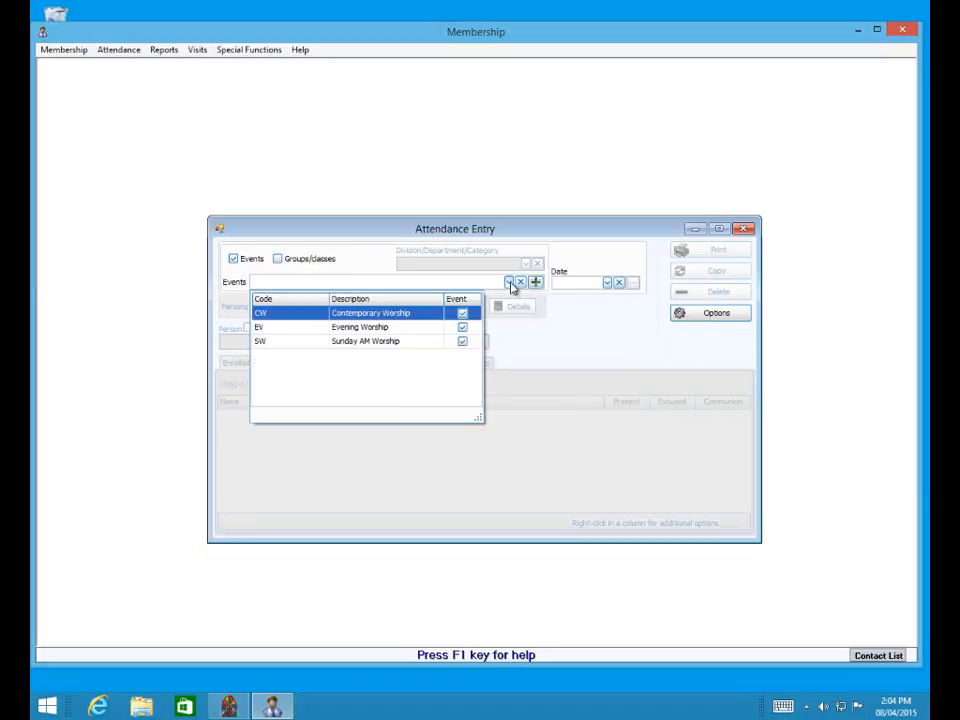
Include both events and groups/classes, and review the full combined selection list
{"action": "left_click", "coordinate": [277, 258]}
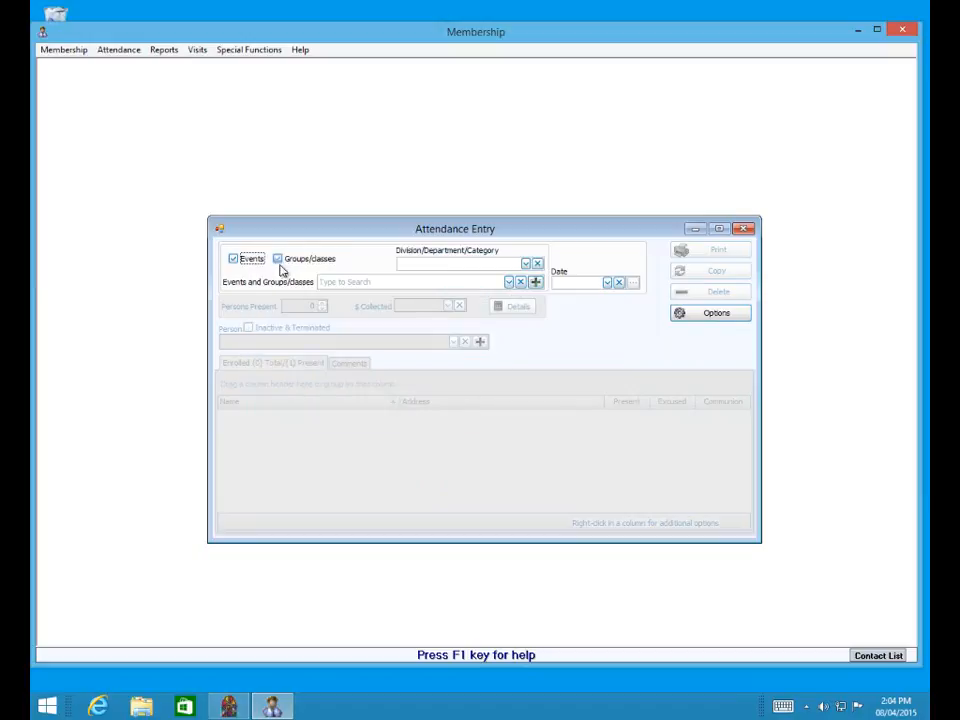
{"action": "left_click", "coordinate": [509, 283]}
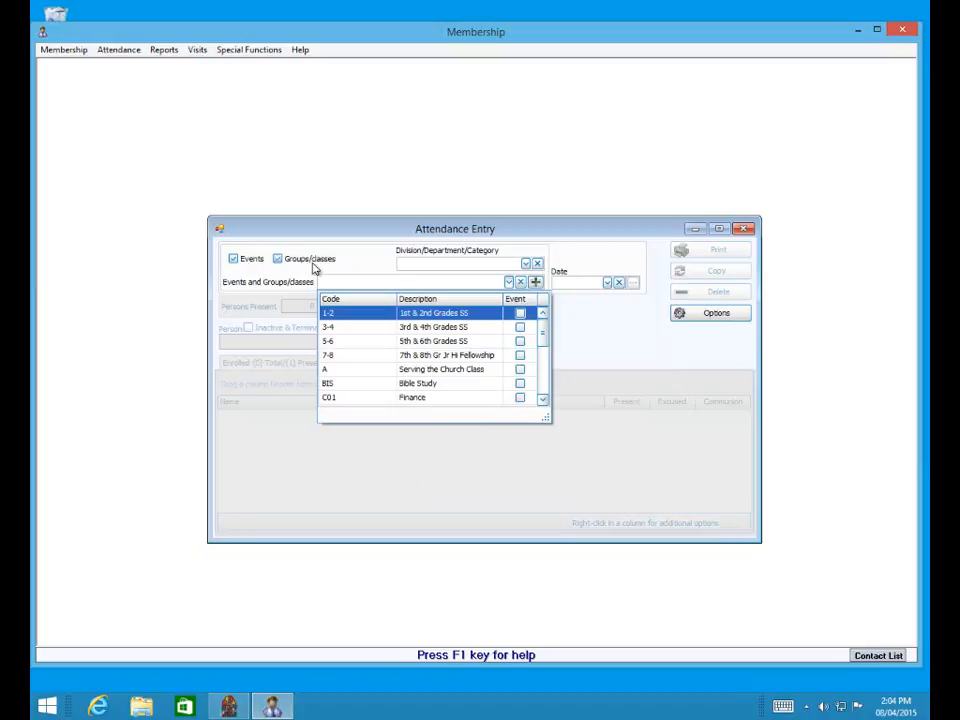
{"action": "left_click", "coordinate": [543, 400]}
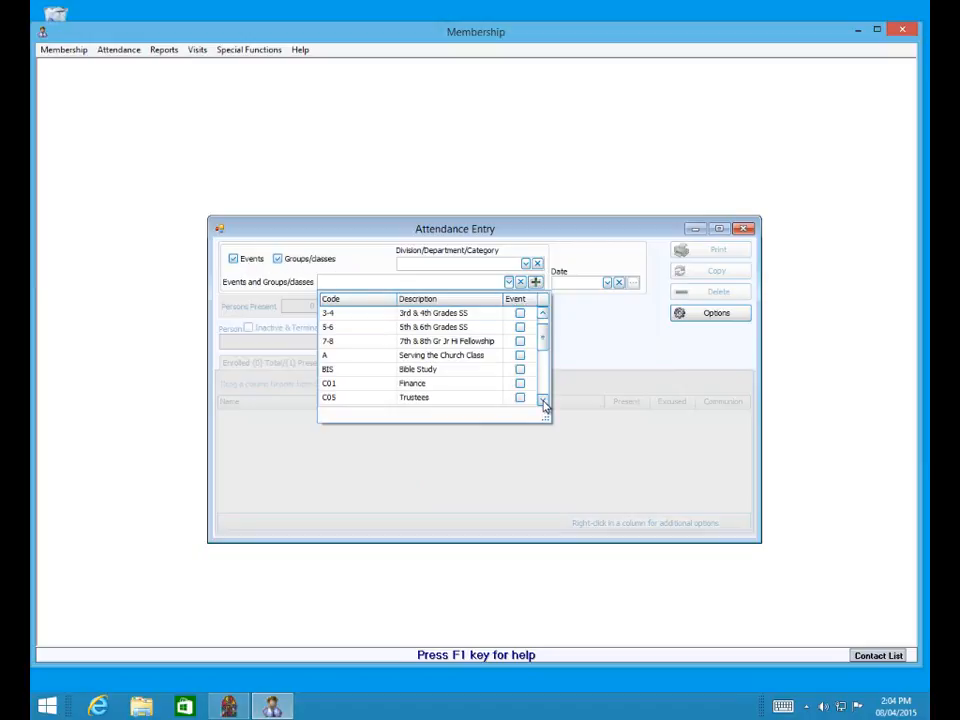
{"action": "left_click", "coordinate": [543, 400]}
{"action": "left_click", "coordinate": [543, 400]}
{"action": "left_click", "coordinate": [543, 400]}
{"action": "left_click", "coordinate": [543, 400]}
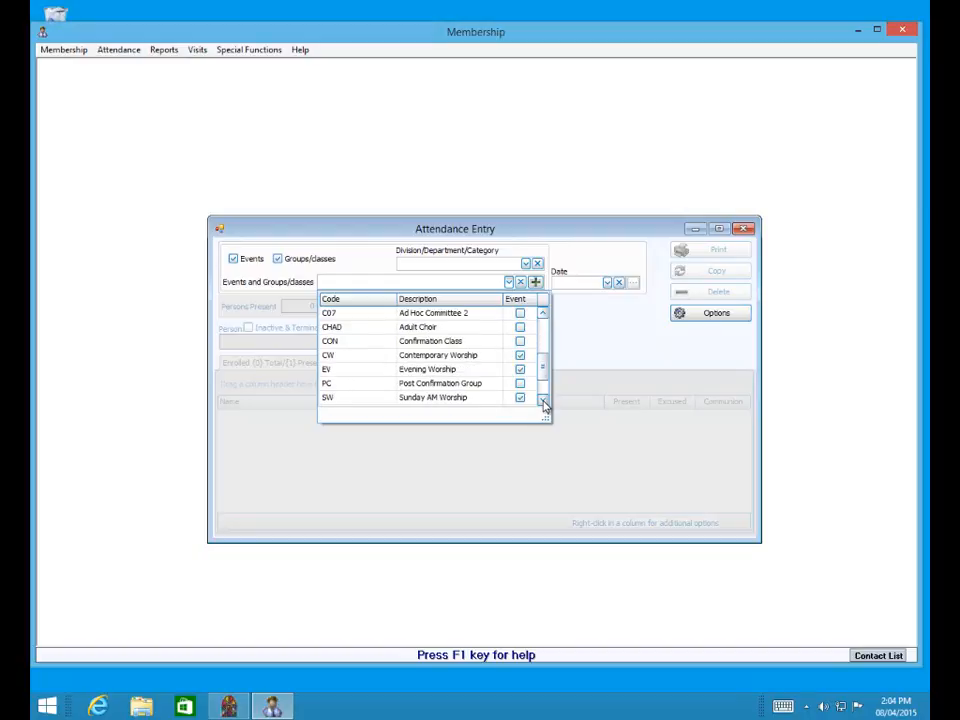
{"action": "left_click", "coordinate": [543, 400]}
{"action": "left_click", "coordinate": [543, 400]}
{"action": "left_click_drag", "start_coordinate": [543, 388], "coordinate": [546, 328]}
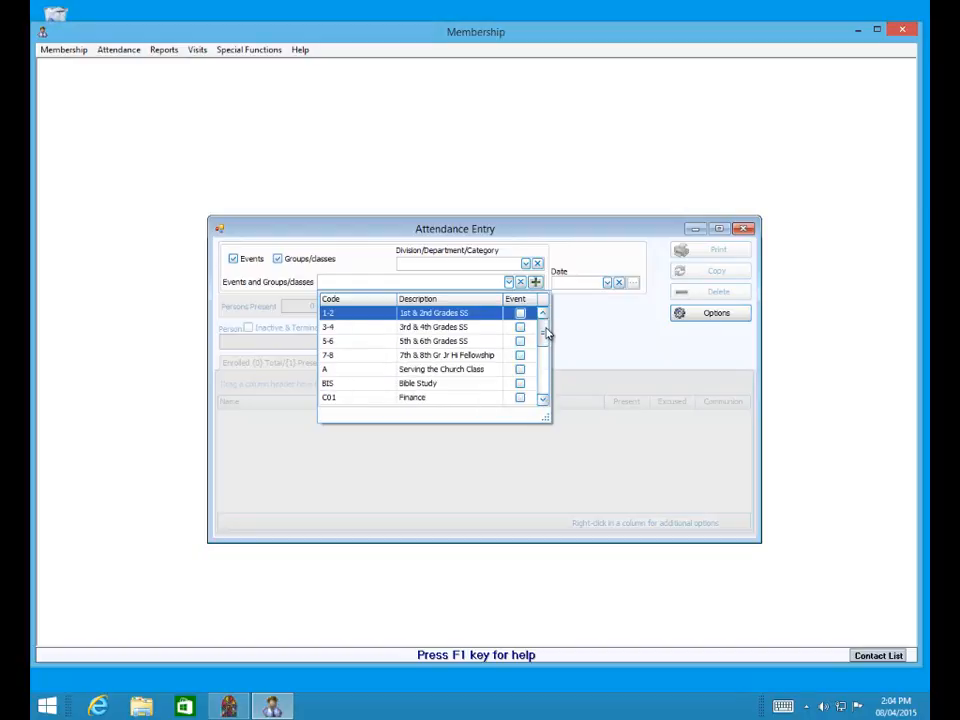
{"action": "left_click", "coordinate": [333, 245]}
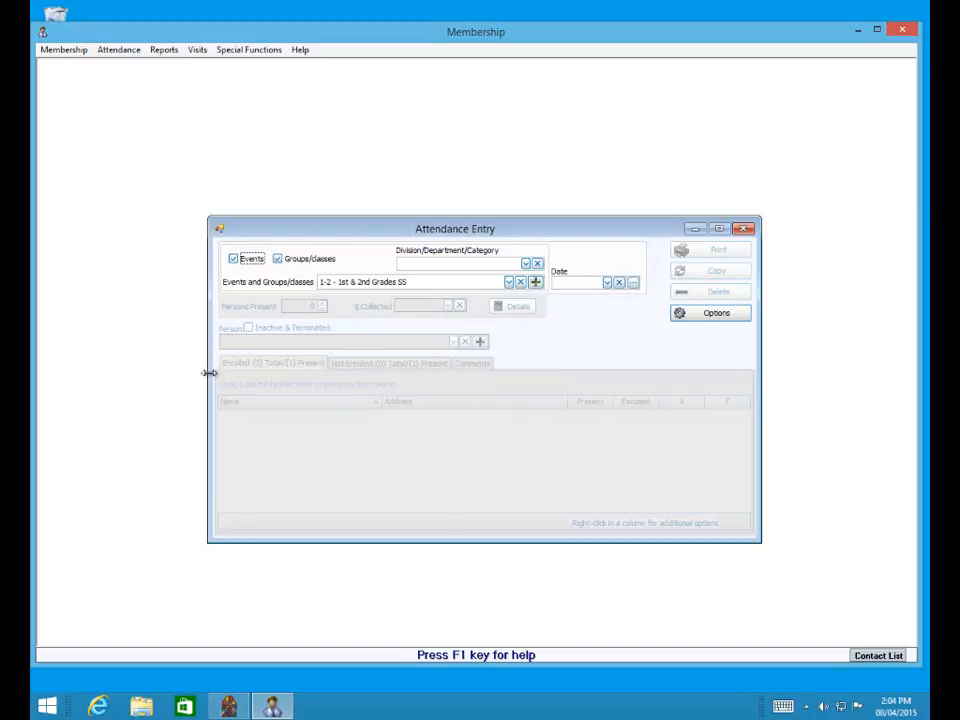
Exclude groups/classes from the selection and review the events that remain available
{"action": "left_click", "coordinate": [279, 260]}
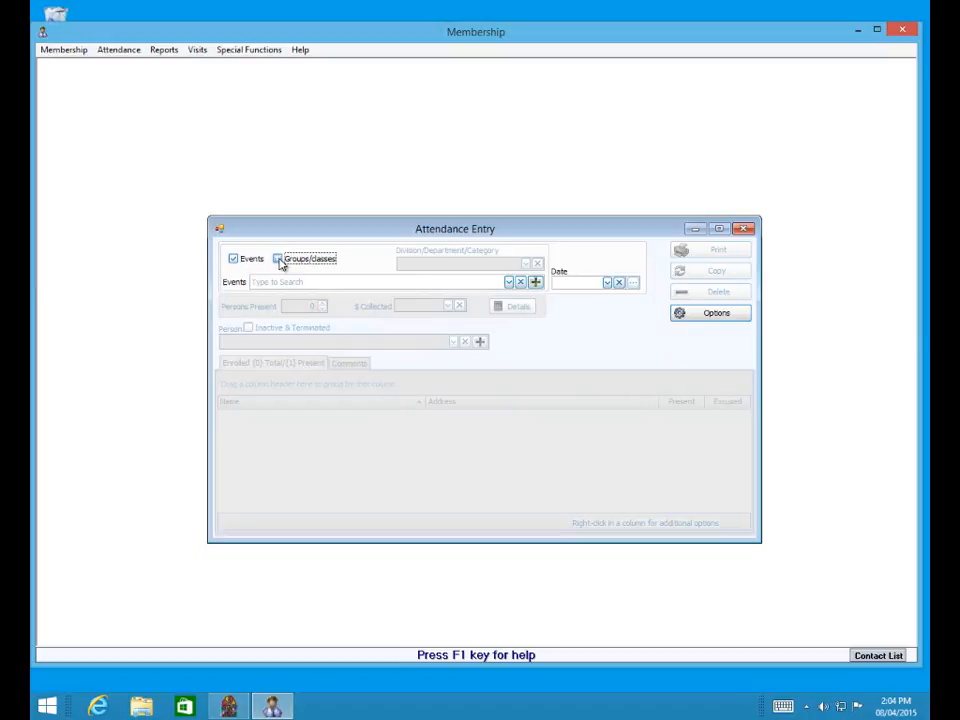
{"action": "left_click", "coordinate": [509, 283]}
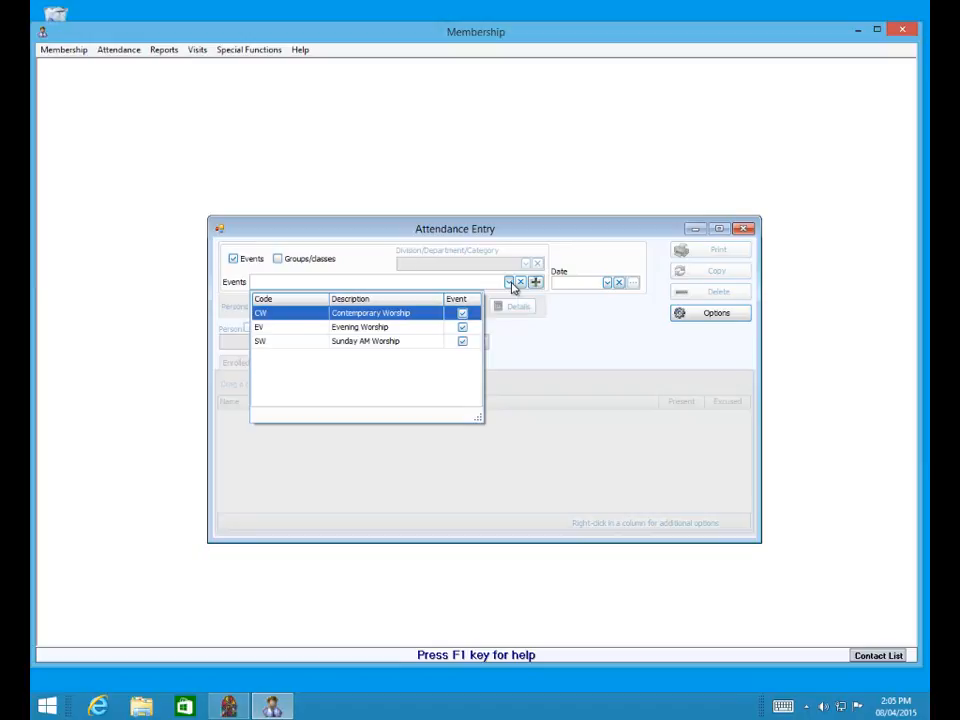
{"action": "left_click", "coordinate": [369, 265]}
Limit the selection to groups/classes only and review the complete list of groups
{"action": "left_click", "coordinate": [232, 260]}
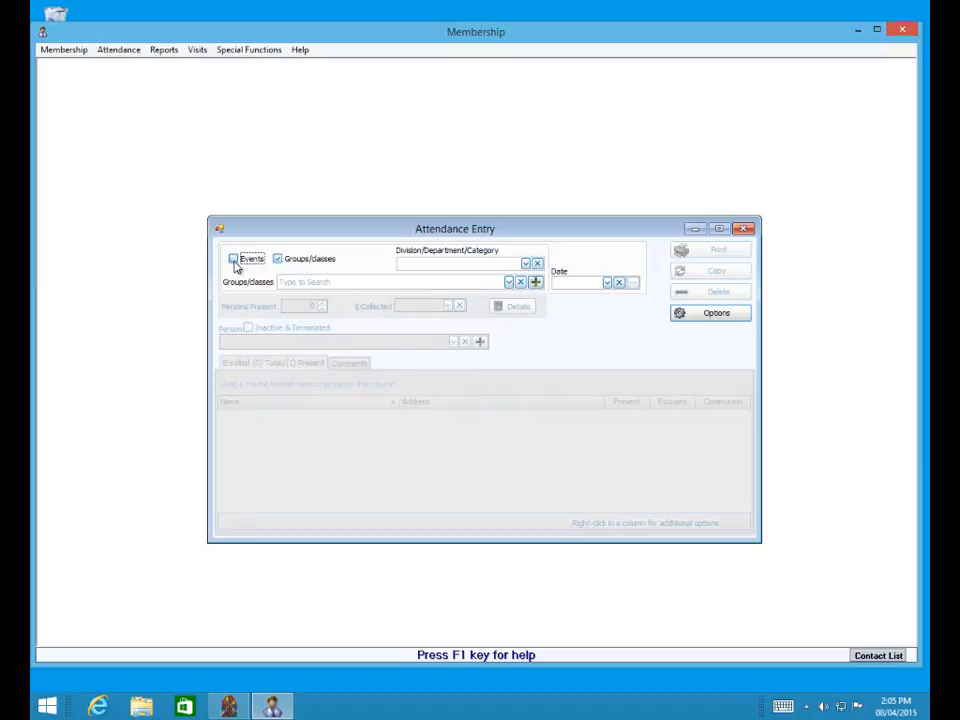
{"action": "left_click", "coordinate": [509, 282]}
{"action": "scroll", "coordinate": [462, 332], "scroll_direction": "down", "scroll_amount": 3}
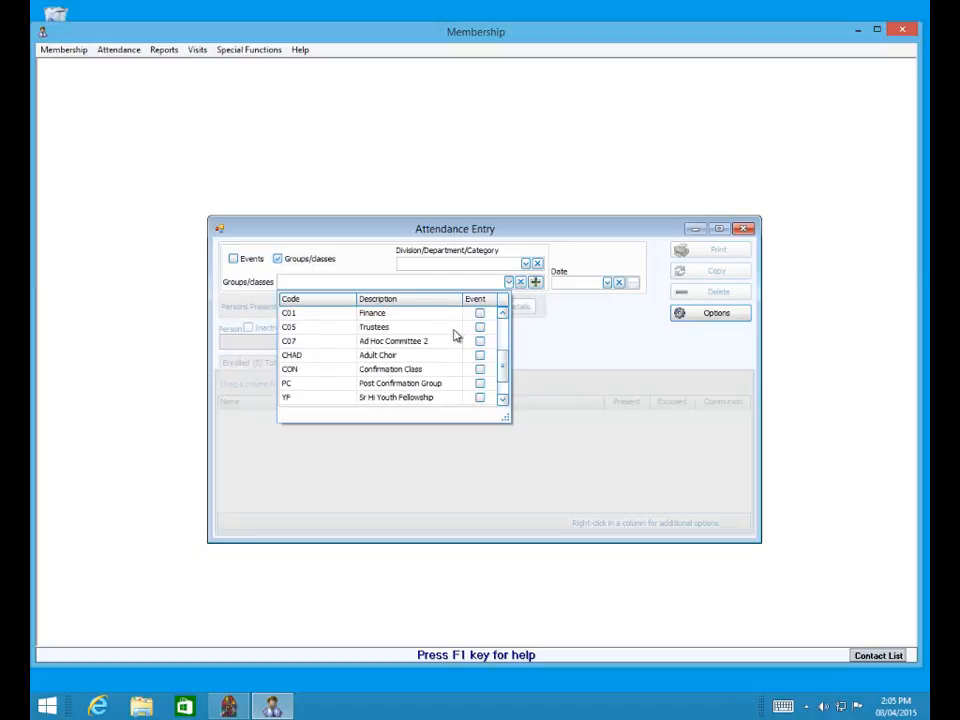
{"action": "scroll", "coordinate": [455, 336], "scroll_direction": "up", "scroll_amount": 1}
{"action": "scroll", "coordinate": [452, 334], "scroll_direction": "up", "scroll_amount": 2}
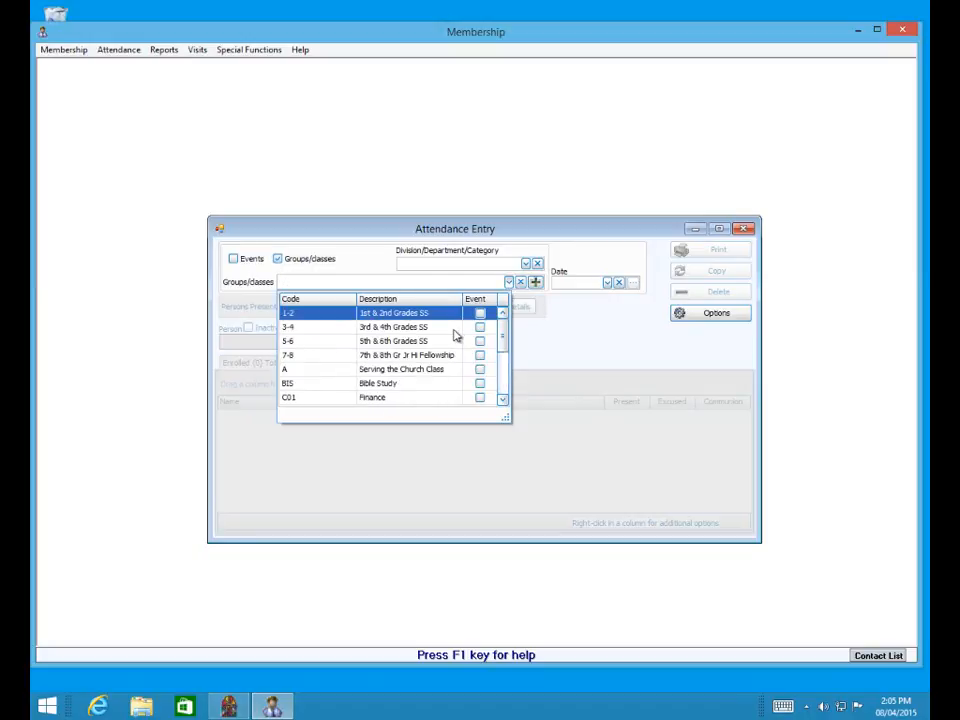
{"action": "left_click", "coordinate": [364, 249]}
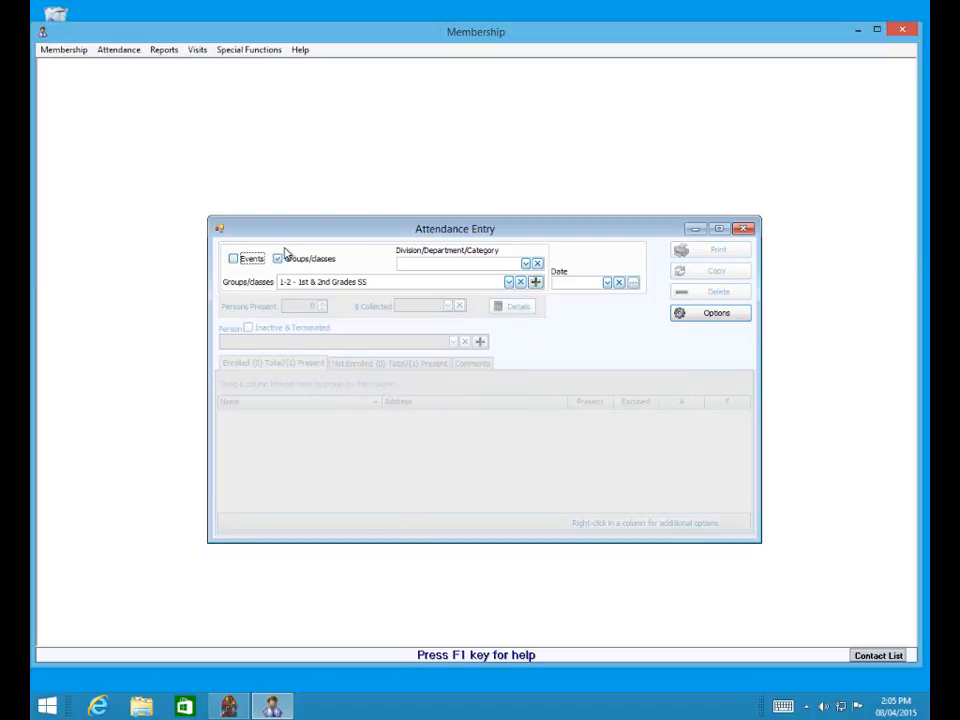
Filter the groups/classes by the Musical Groups division and review the matching entries
{"action": "left_click", "coordinate": [525, 263]}
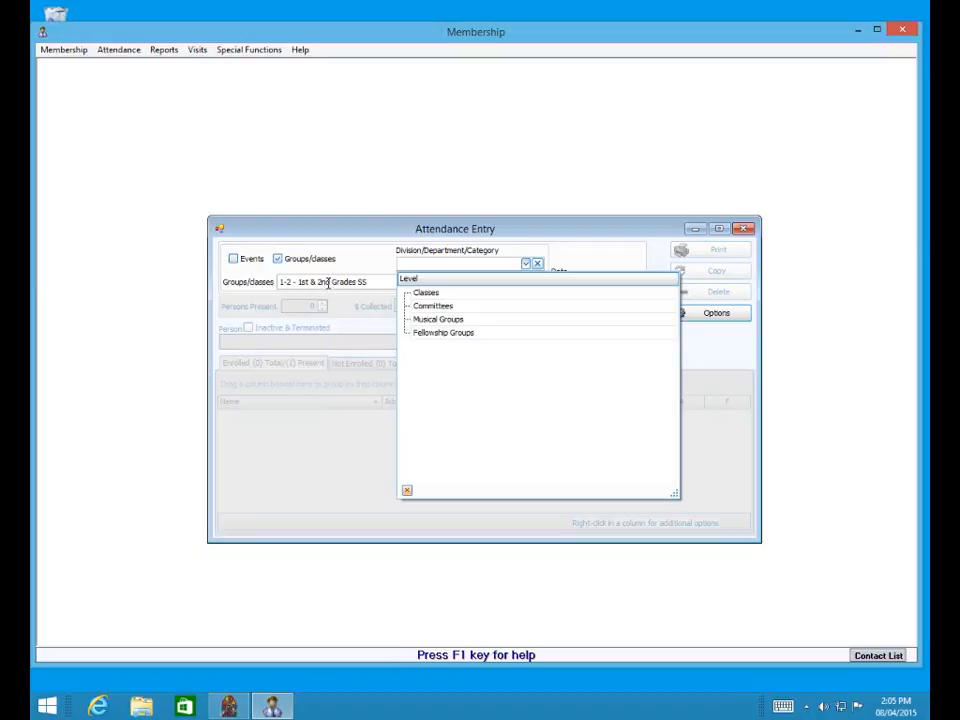
{"action": "left_click", "coordinate": [440, 320]}
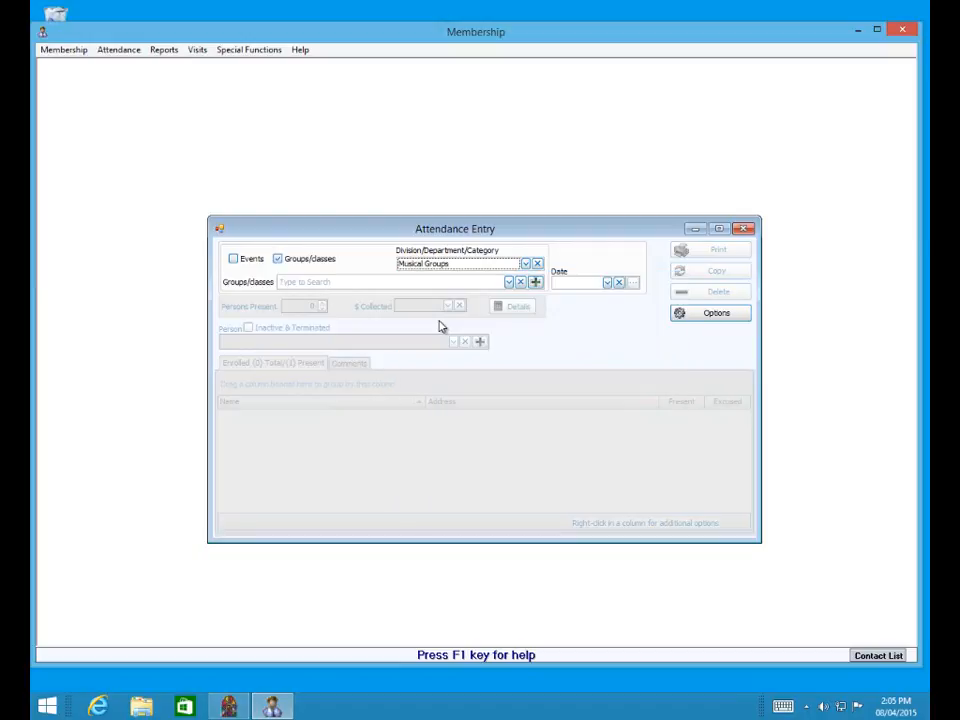
{"action": "left_click", "coordinate": [509, 283]}
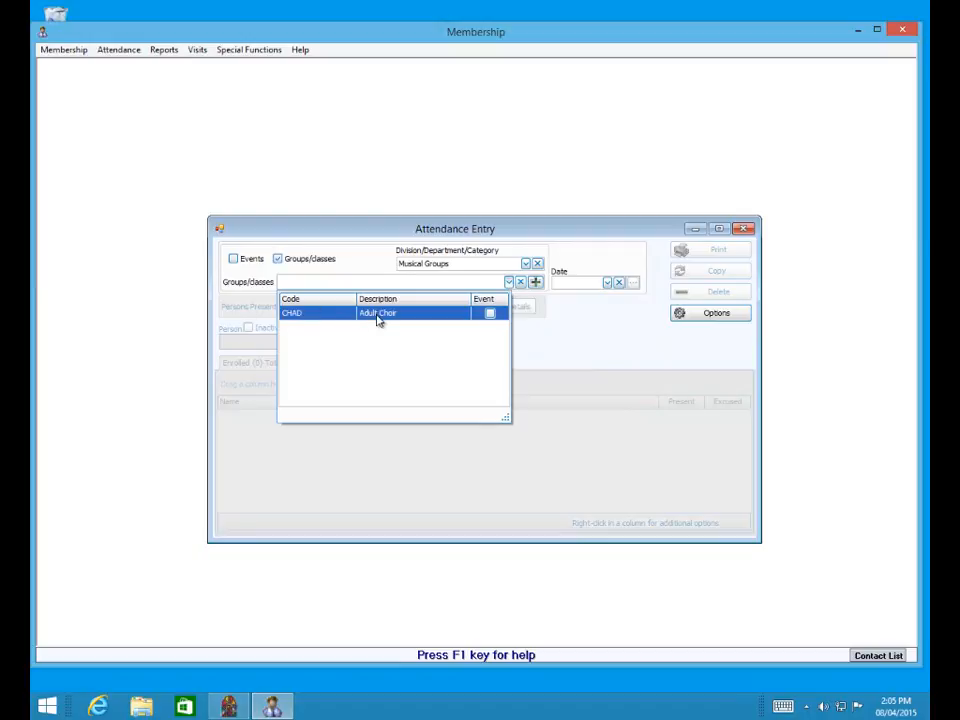
{"action": "left_click", "coordinate": [365, 257]}
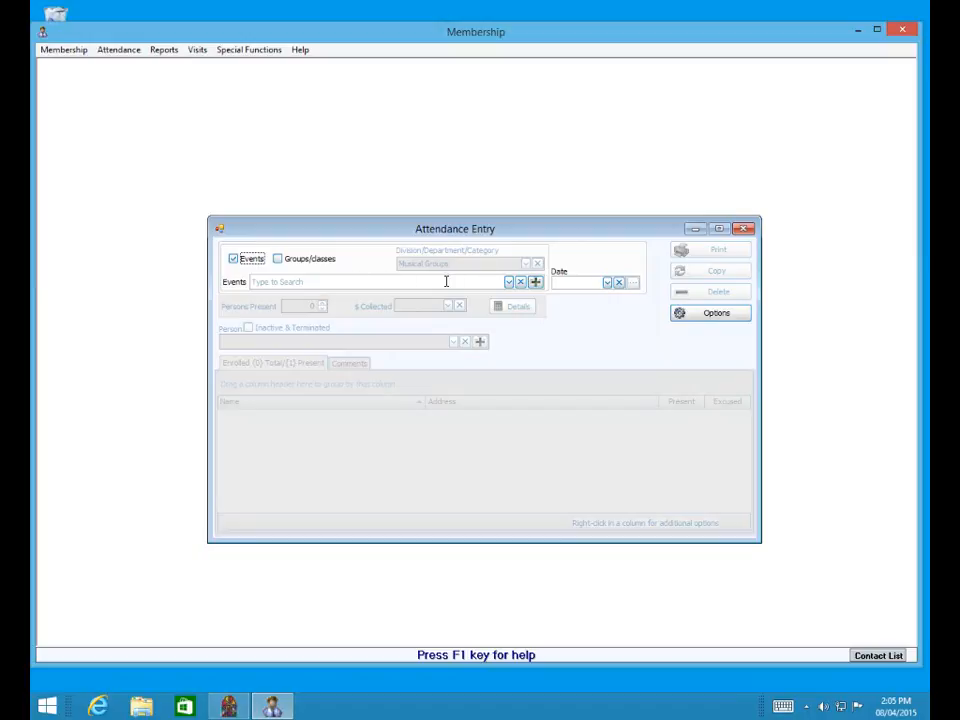
Limit the selection to events only and choose the Sunday AM Worship event
{"action": "left_click", "coordinate": [278, 259]}
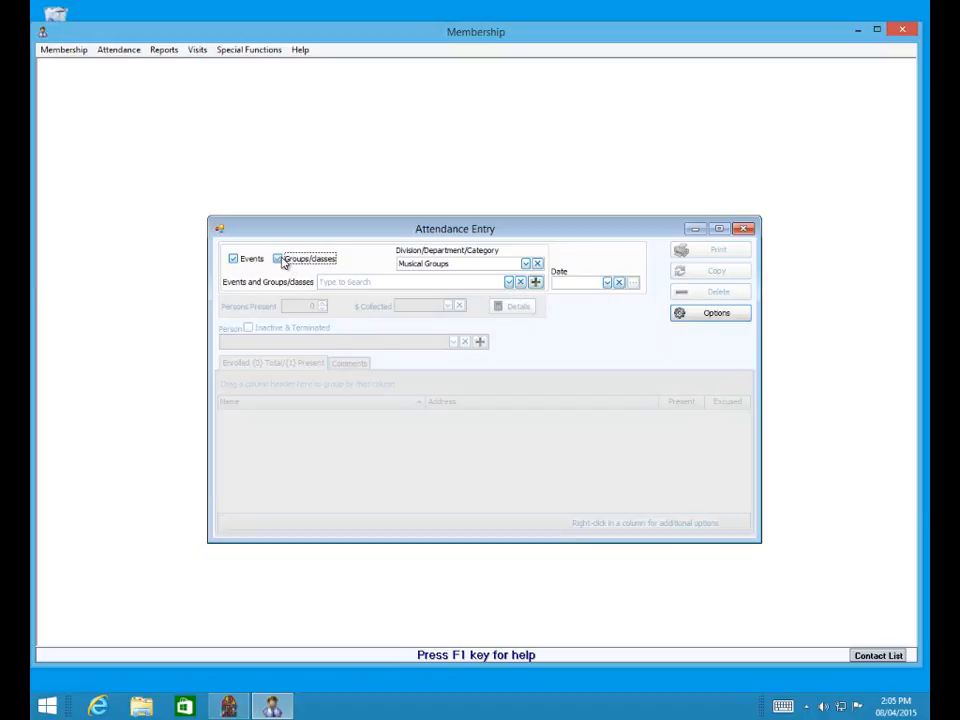
{"action": "left_click", "coordinate": [279, 259]}
{"action": "left_click", "coordinate": [508, 282]}
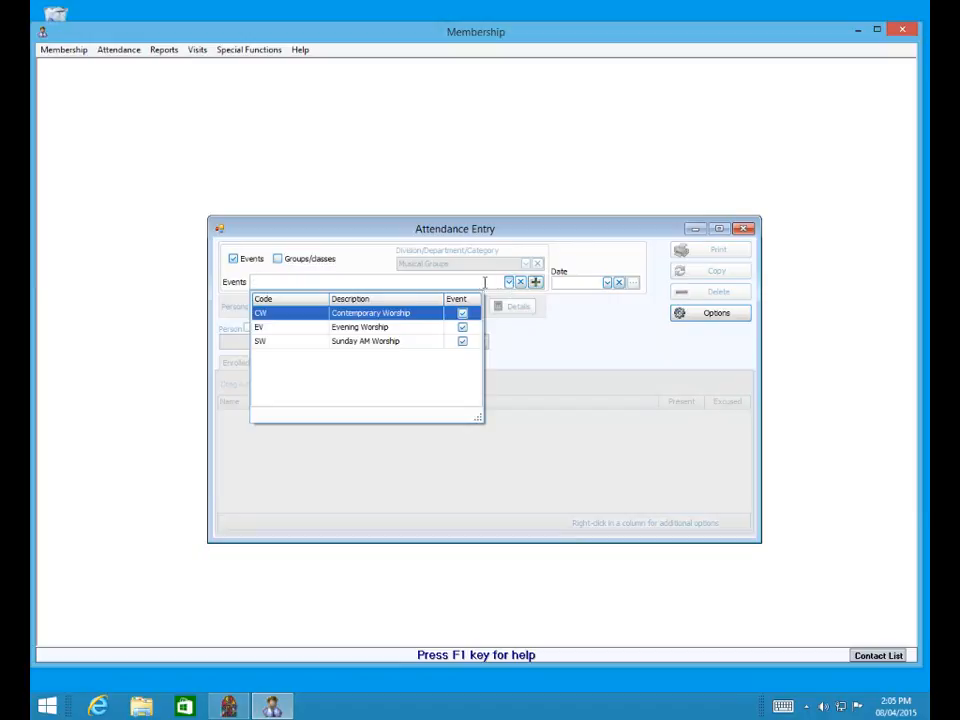
{"action": "left_click", "coordinate": [364, 342]}
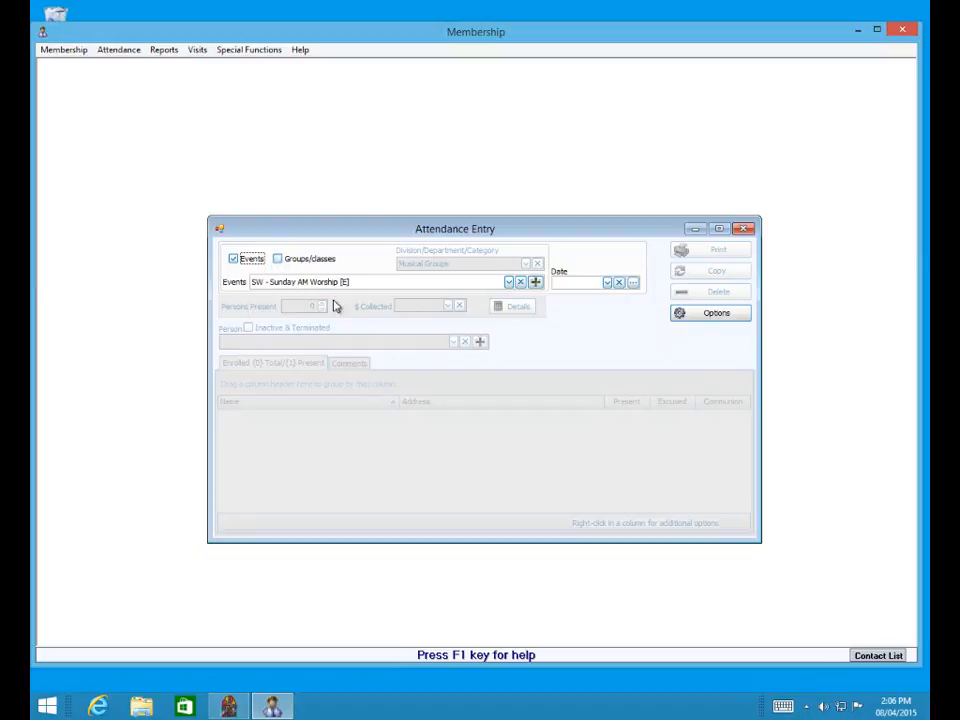
Open the attendance event setup to review the defined event codes, and close it without adding one
{"action": "left_click", "coordinate": [537, 284]}
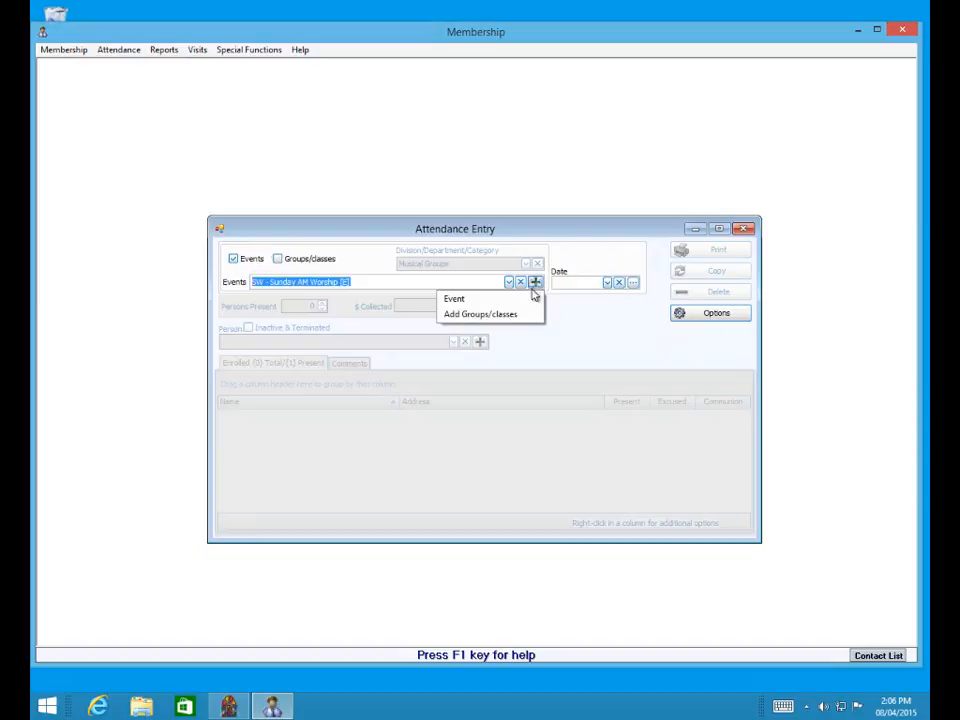
{"action": "left_click", "coordinate": [473, 300]}
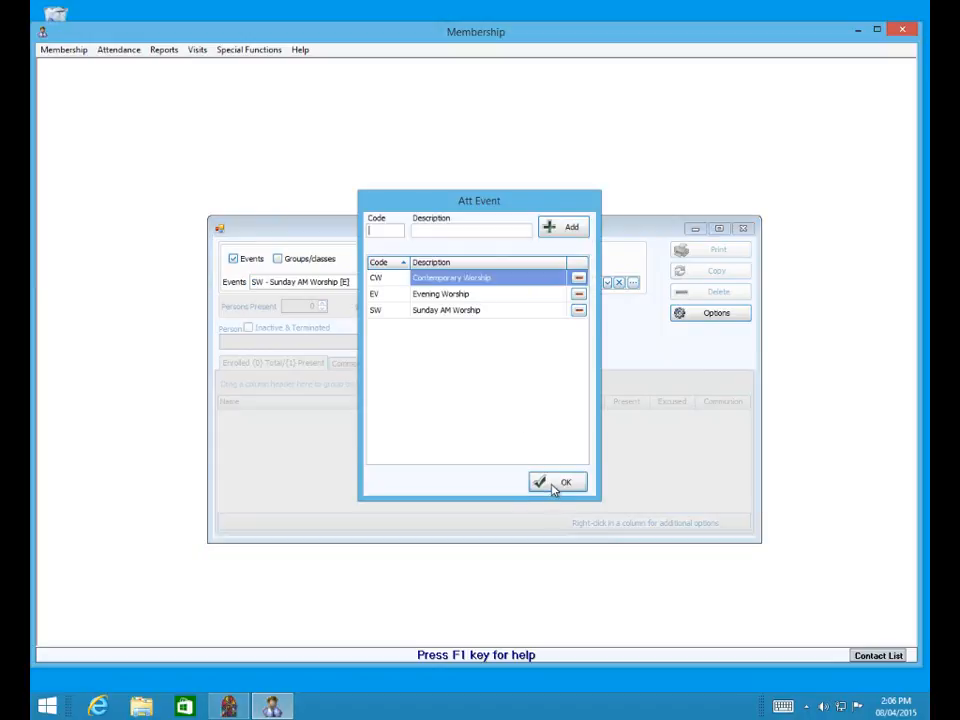
{"action": "left_click", "coordinate": [553, 484]}
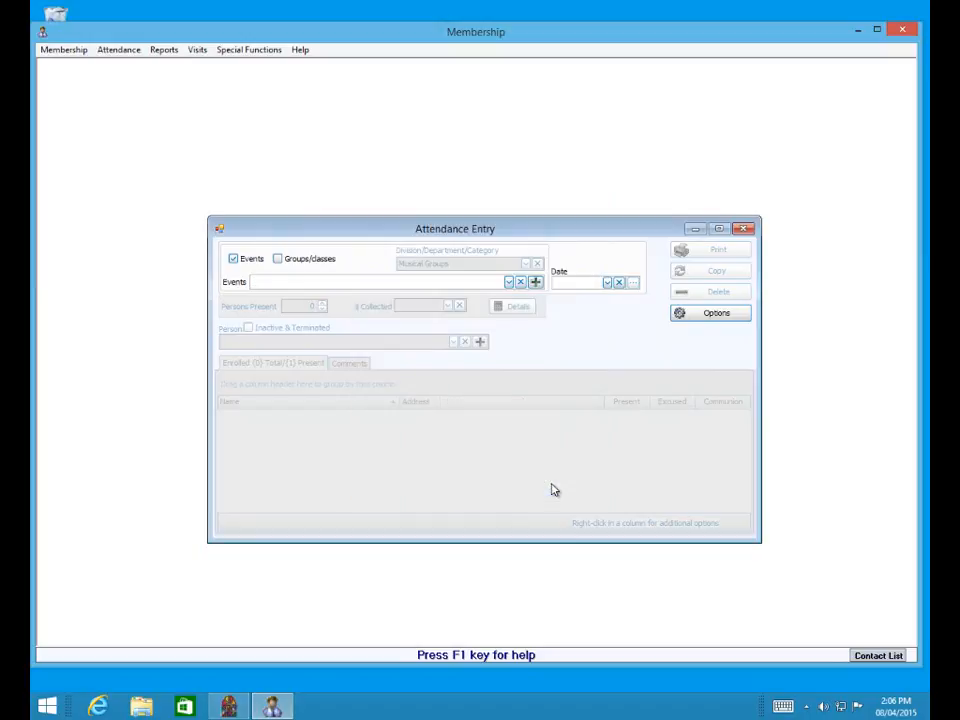
Open the Setup Groups/classes window from the attendance form to view its divisions, and close it
{"action": "left_click", "coordinate": [536, 284]}
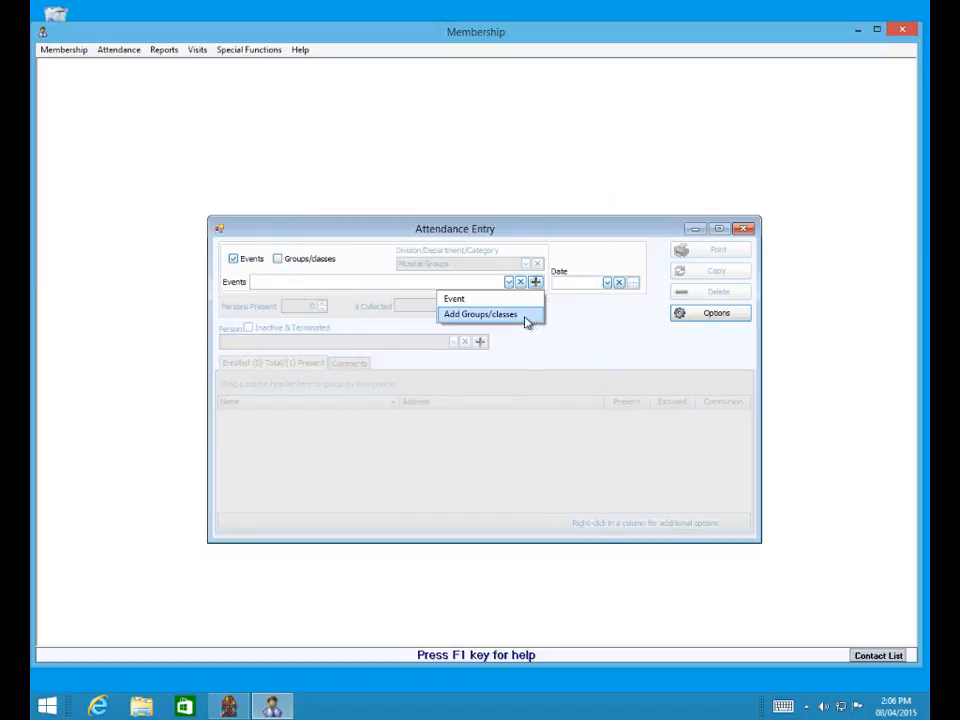
{"action": "left_click", "coordinate": [524, 316]}
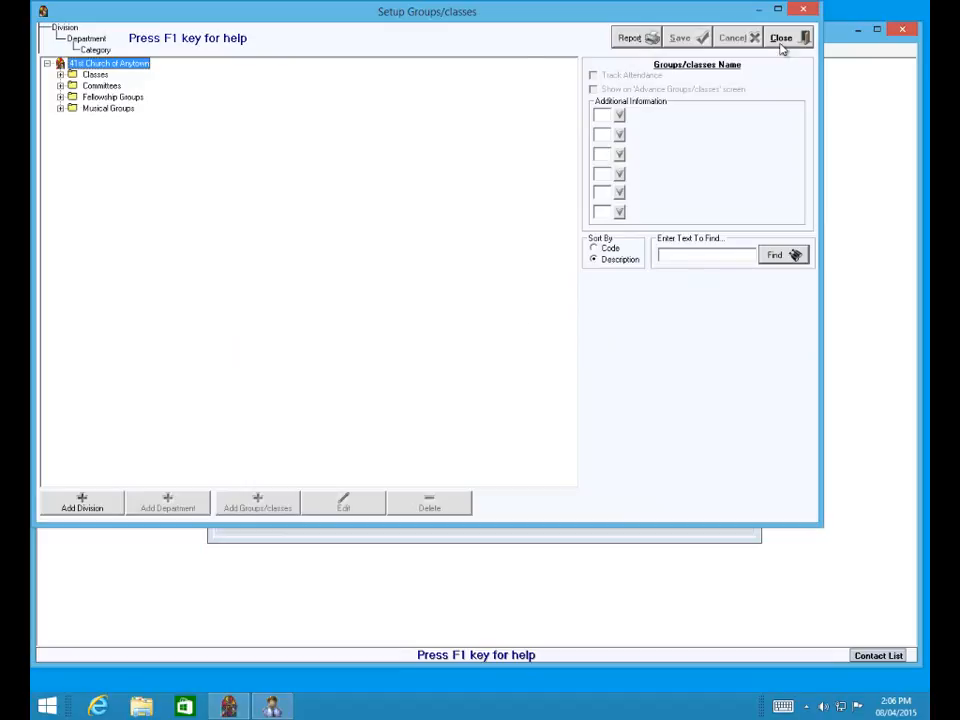
{"action": "left_click", "coordinate": [793, 42]}
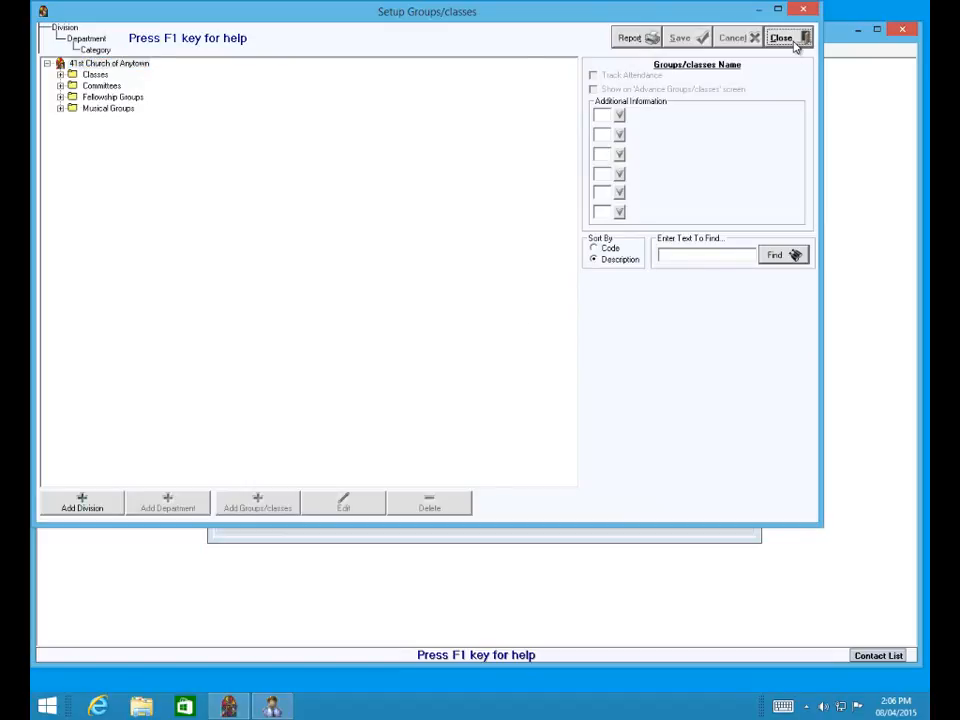
{"action": "left_click", "coordinate": [793, 40]}
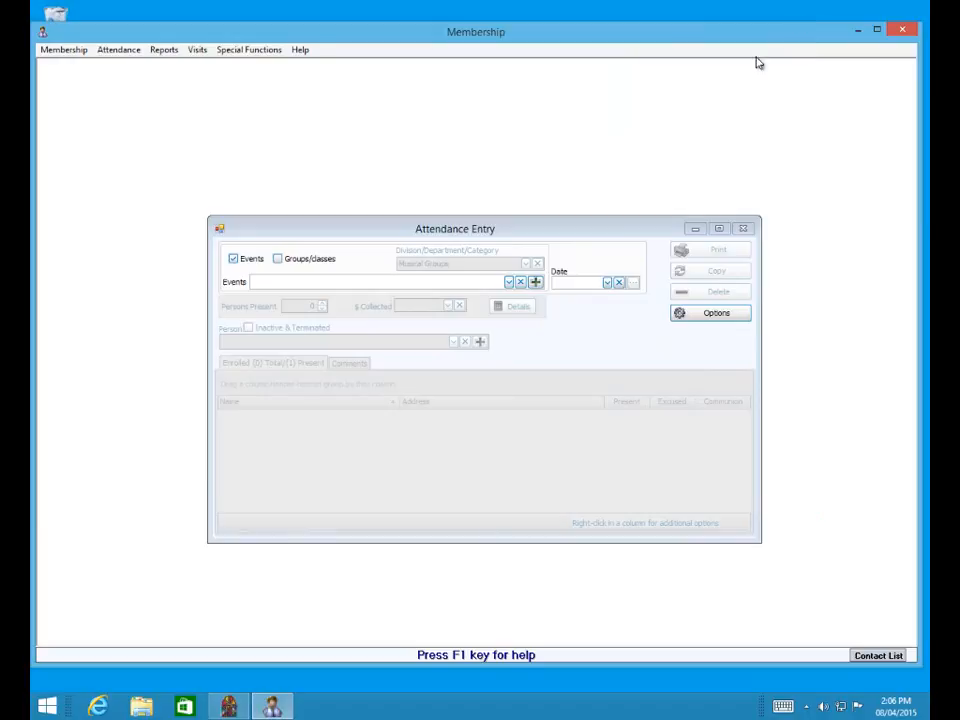
Choose the Sunday AM Worship event from the events-only list and view the available event codes
{"action": "left_click", "coordinate": [509, 283]}
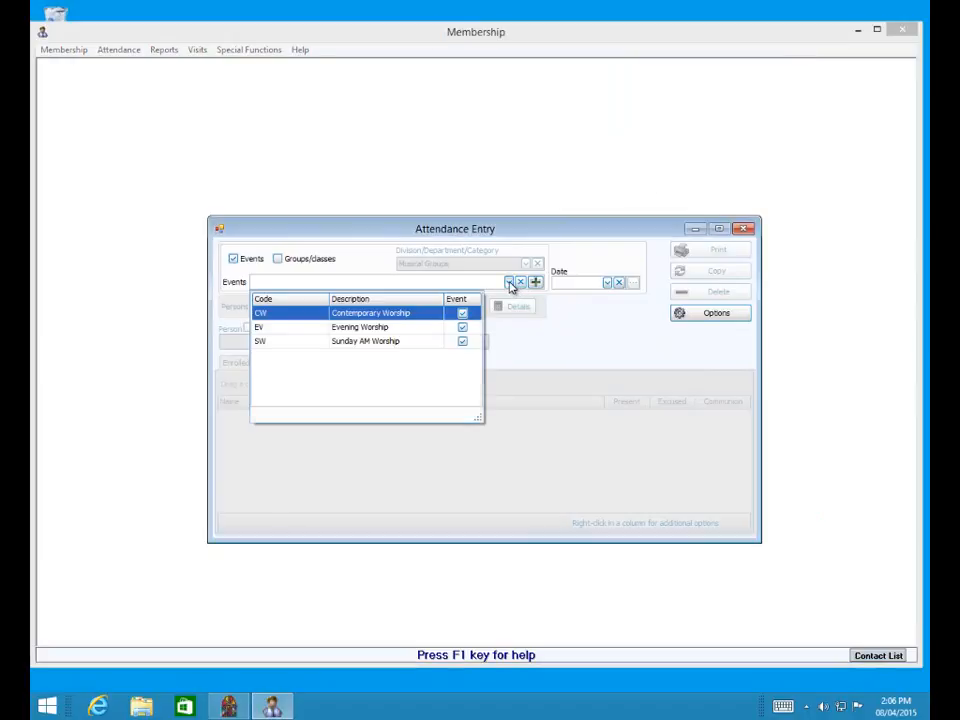
{"action": "left_click", "coordinate": [363, 343]}
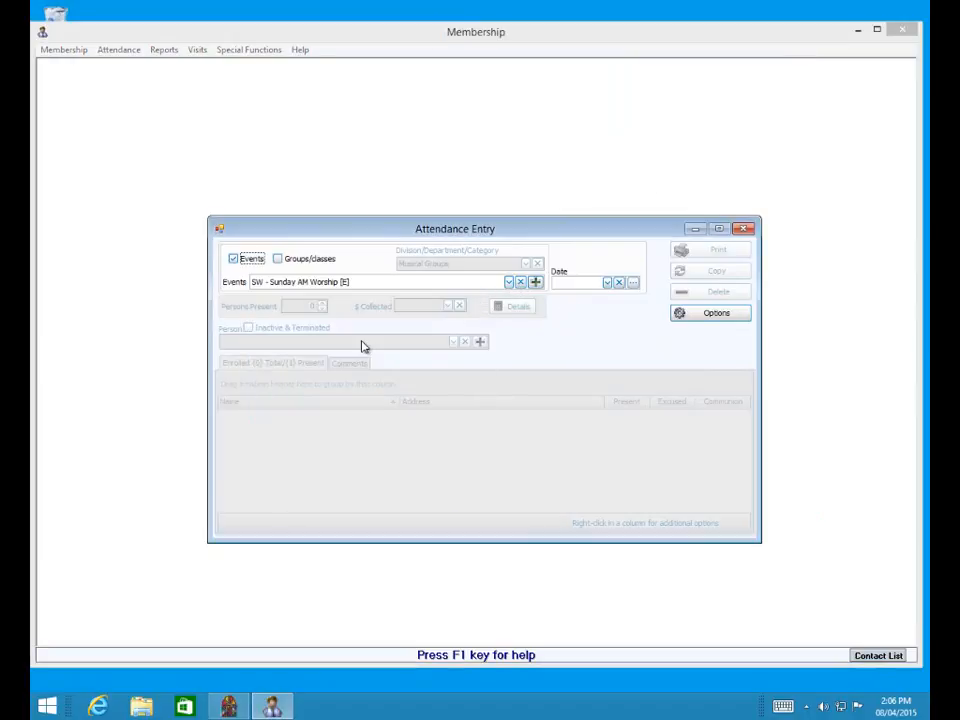
{"action": "left_click", "coordinate": [509, 283]}
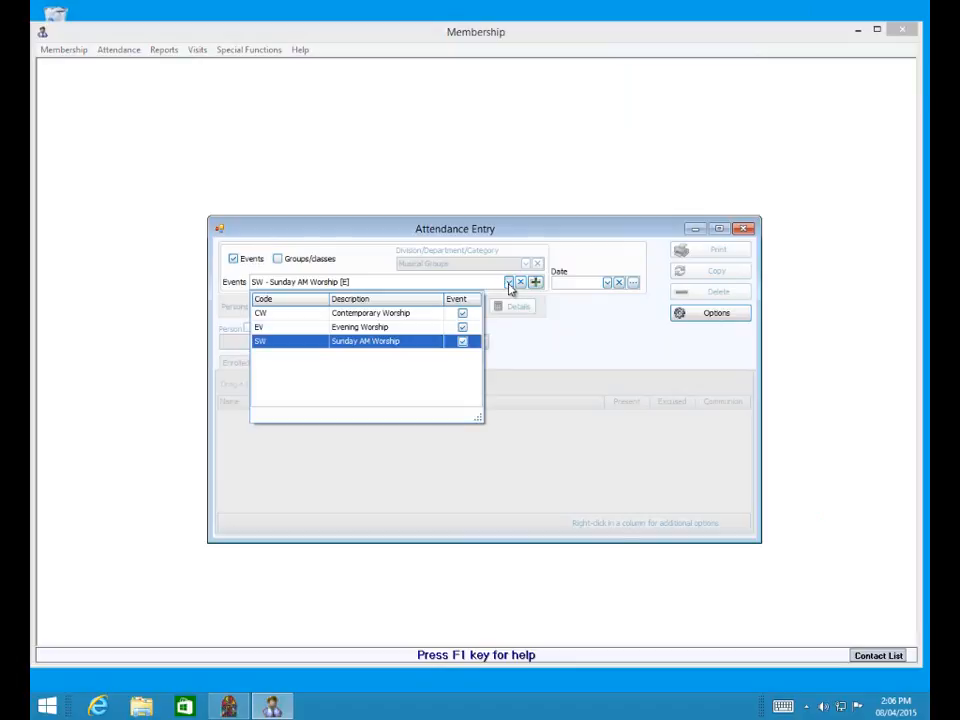
Include groups/classes together with events and choose Sunday AM Worship from the combined list
{"action": "left_click", "coordinate": [278, 259]}
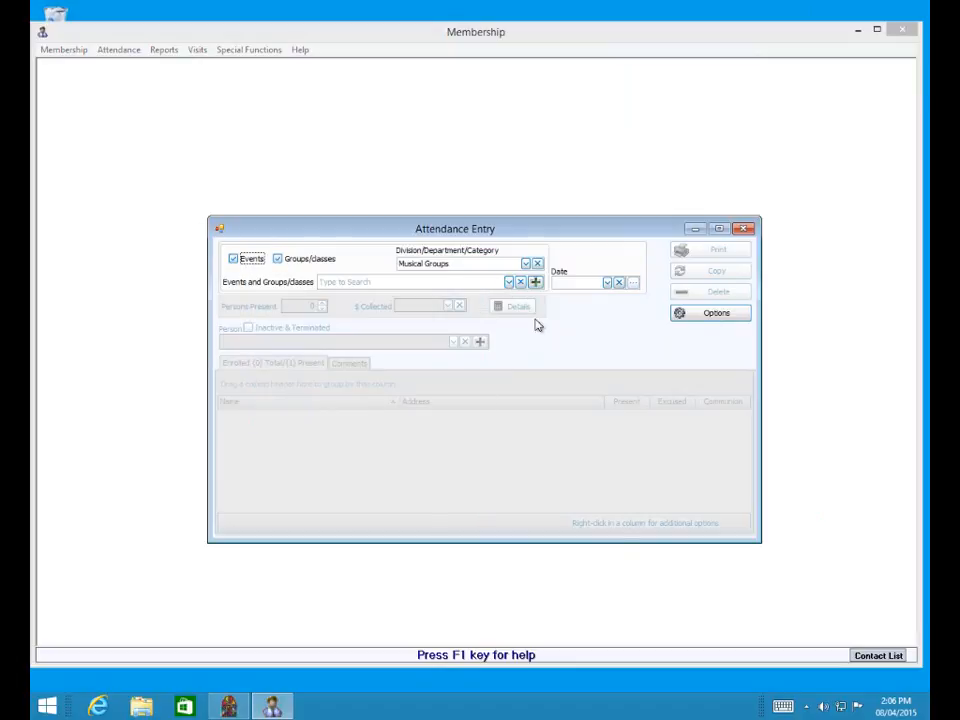
{"action": "left_click", "coordinate": [509, 283]}
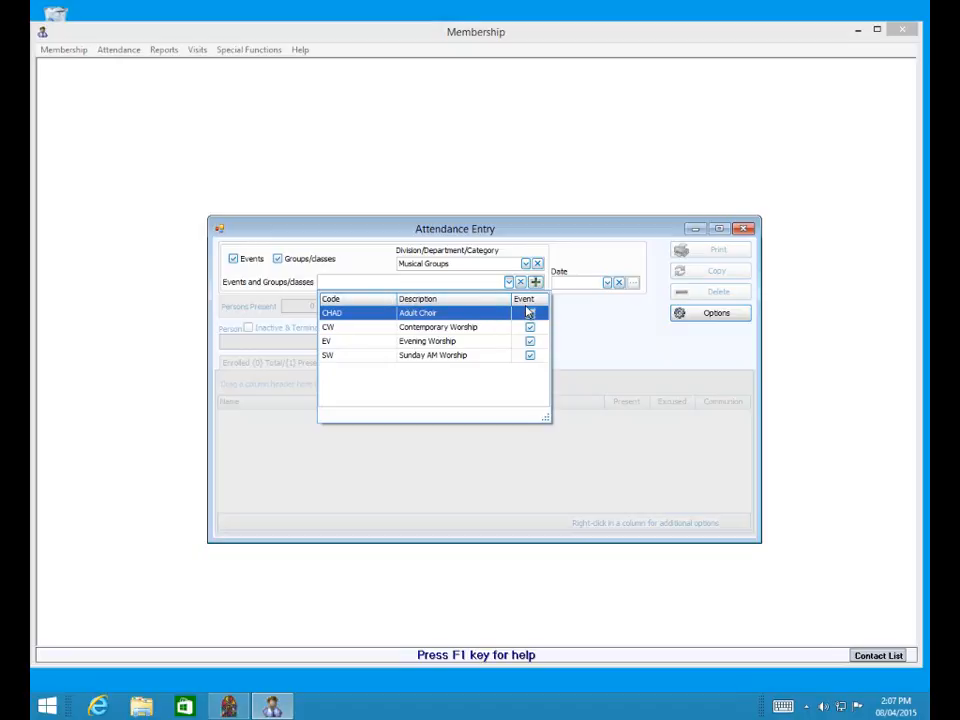
{"action": "left_click", "coordinate": [529, 313]}
{"action": "left_click", "coordinate": [465, 355]}
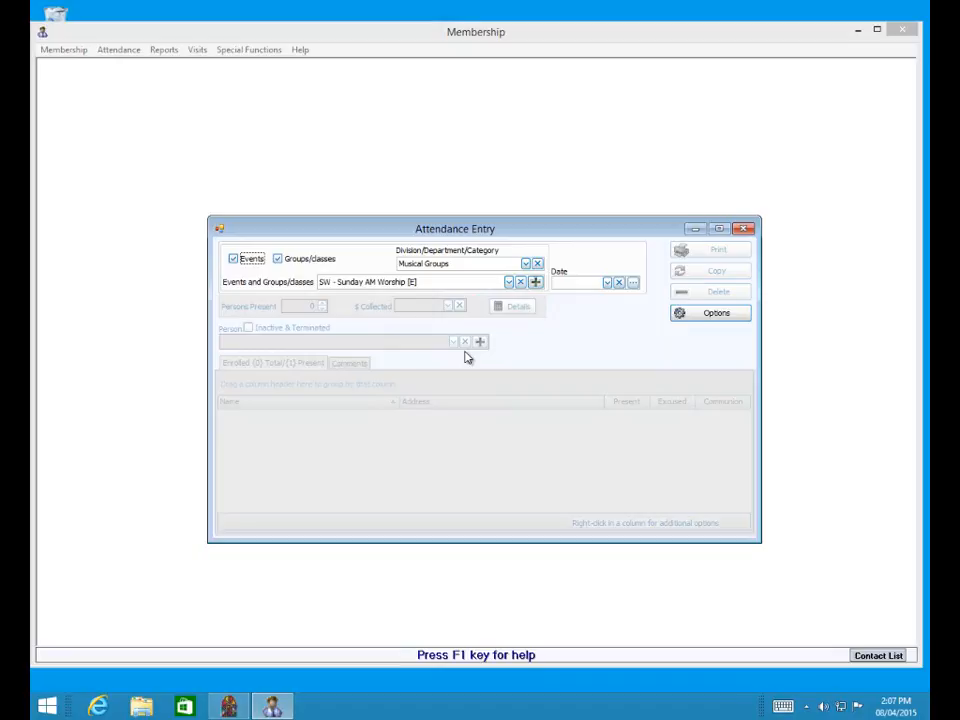
Enter 08/03/2015 as the attendance date, and change it to 07/19/2015 from the calendar
{"action": "left_click", "coordinate": [581, 281]}
{"action": "type", "text": "08032"}
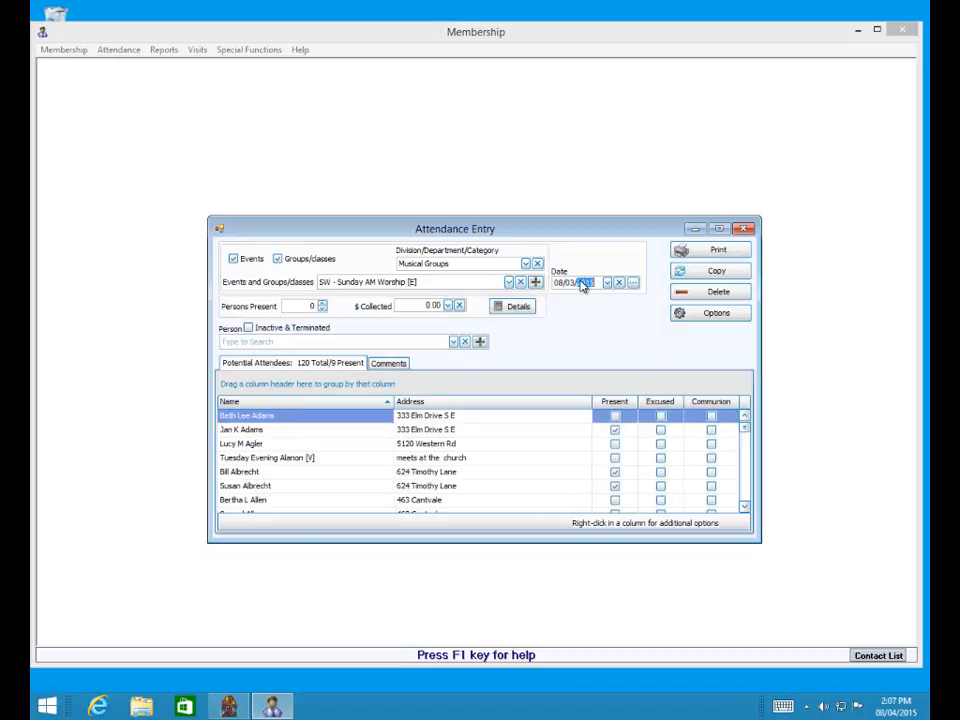
{"action": "left_click", "coordinate": [606, 283]}
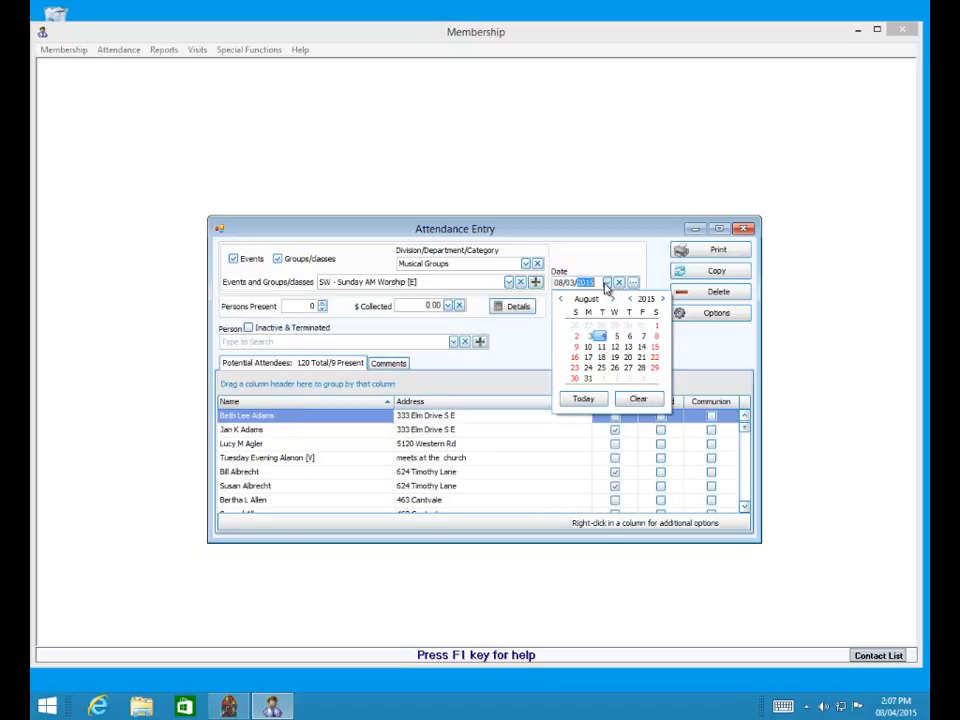
{"action": "left_click", "coordinate": [561, 298]}
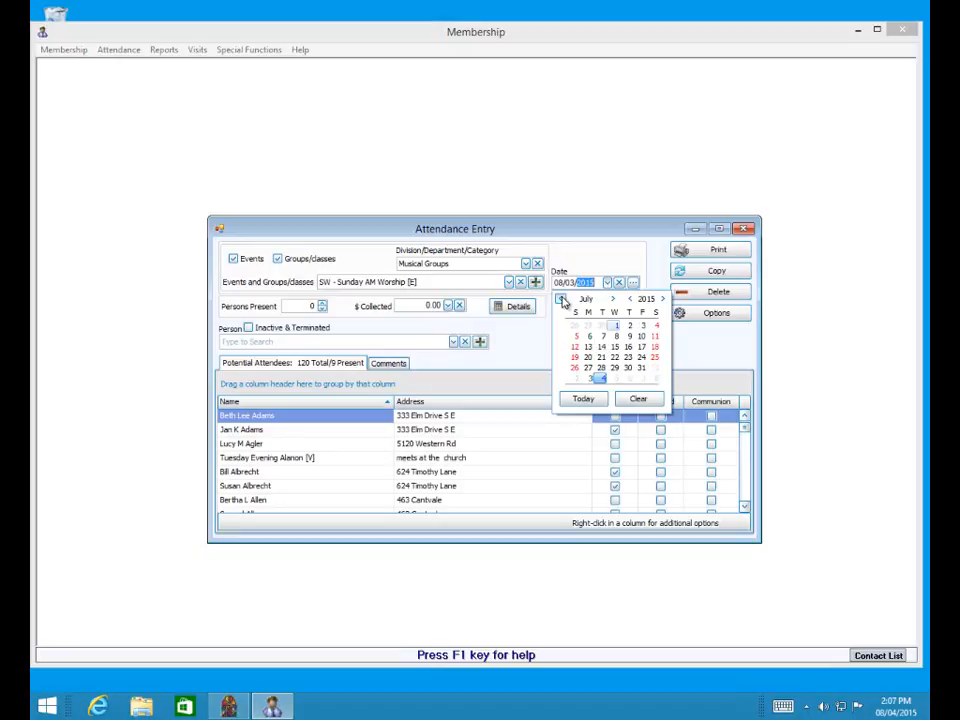
{"action": "left_click", "coordinate": [575, 357]}
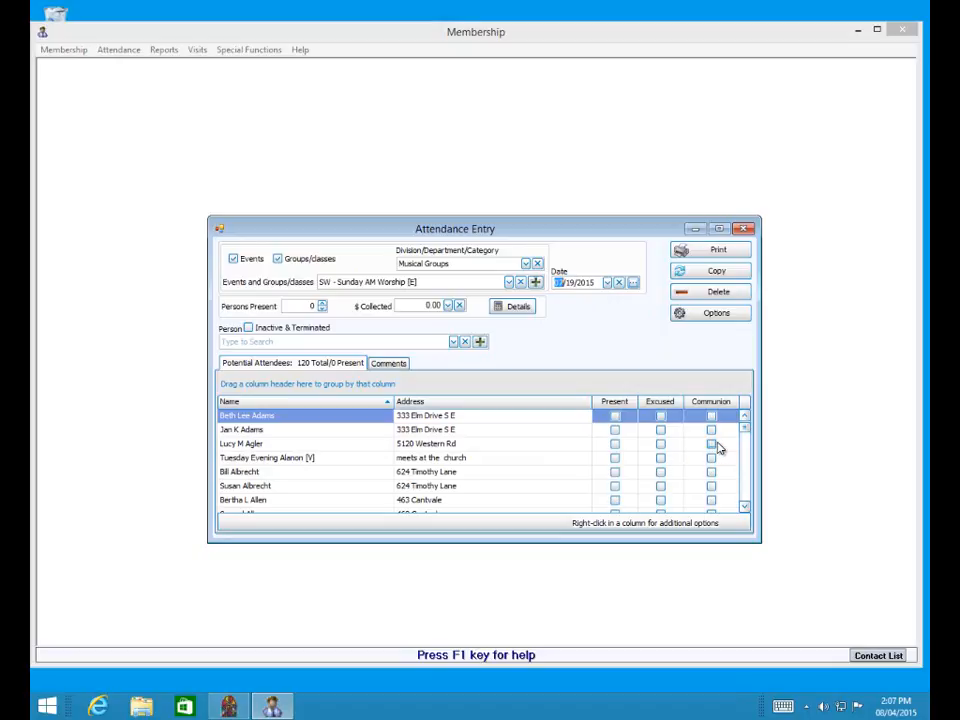
Record 55 persons present and a collected amount of 523.00 for the worship event
{"action": "left_click", "coordinate": [311, 306]}
{"action": "left_click", "coordinate": [427, 305]}
{"action": "type", "text": "523.00"}
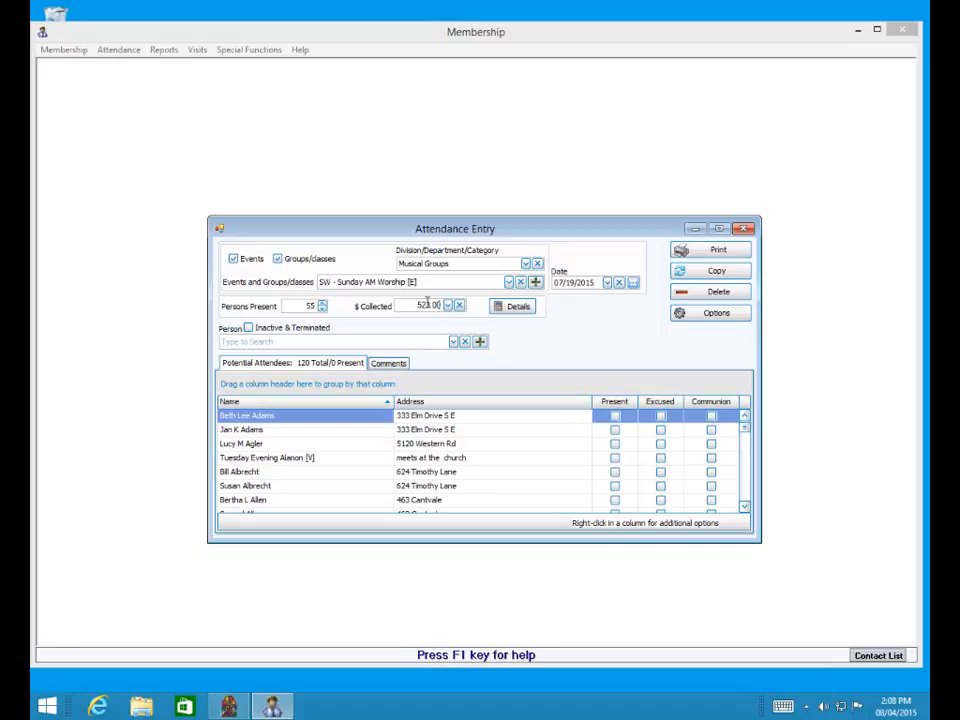
Break down the attendance details as 50 from Membership/Visitors and 5 Children from Membership/Visitors, and accept them
{"action": "left_click", "coordinate": [519, 307]}
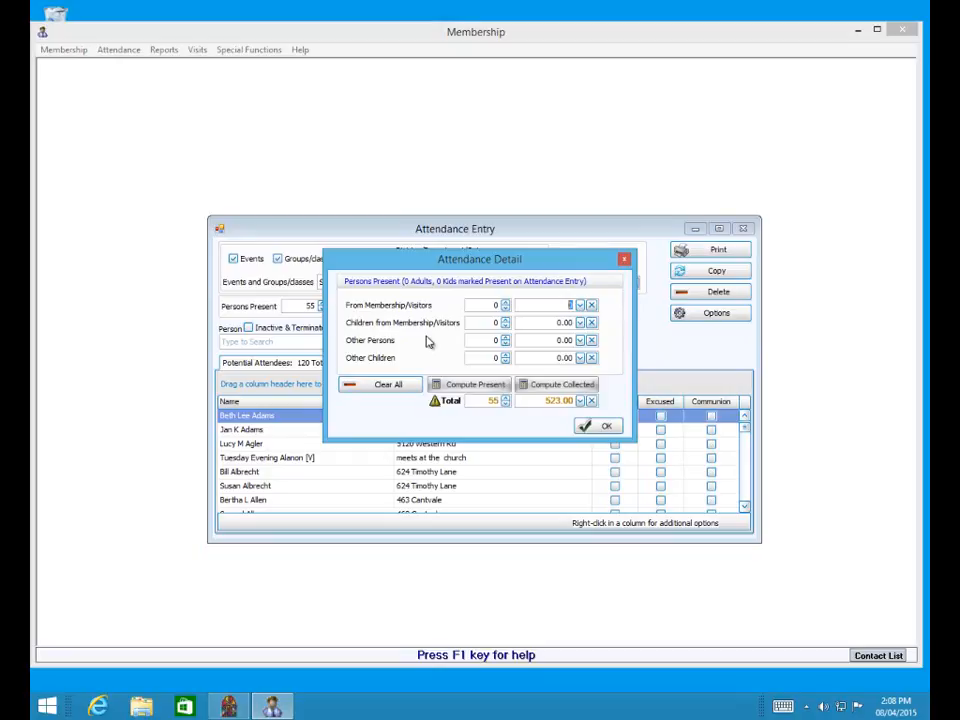
{"action": "left_click", "coordinate": [492, 306]}
{"action": "type", "text": "5"}
{"action": "left_click", "coordinate": [505, 321]}
{"action": "left_click", "coordinate": [506, 322]}
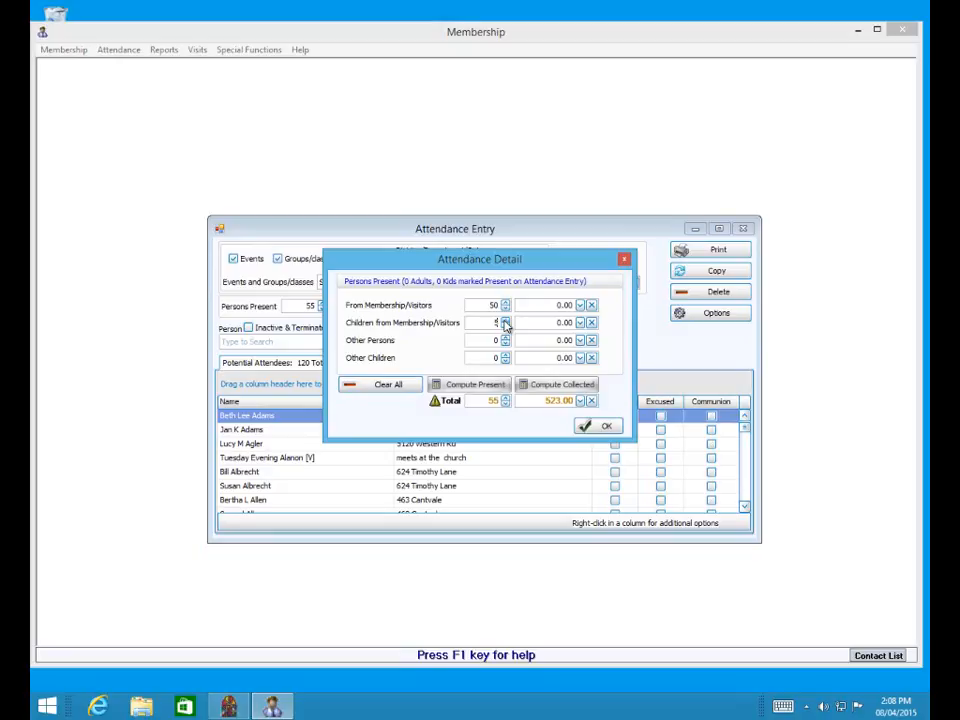
{"action": "left_click", "coordinate": [548, 386]}
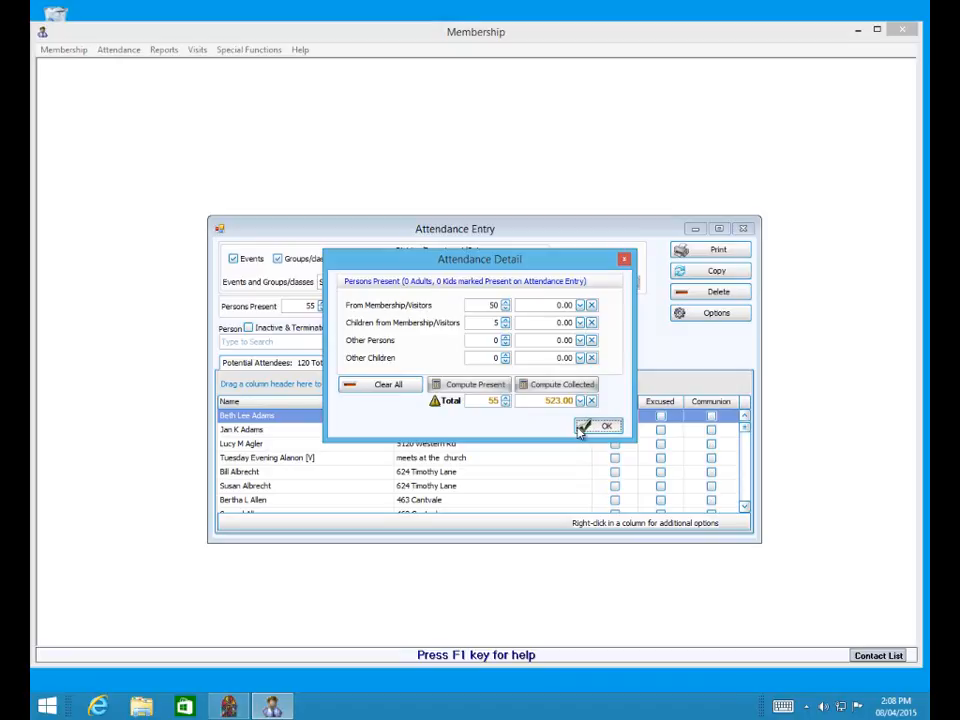
{"action": "left_click", "coordinate": [581, 428]}
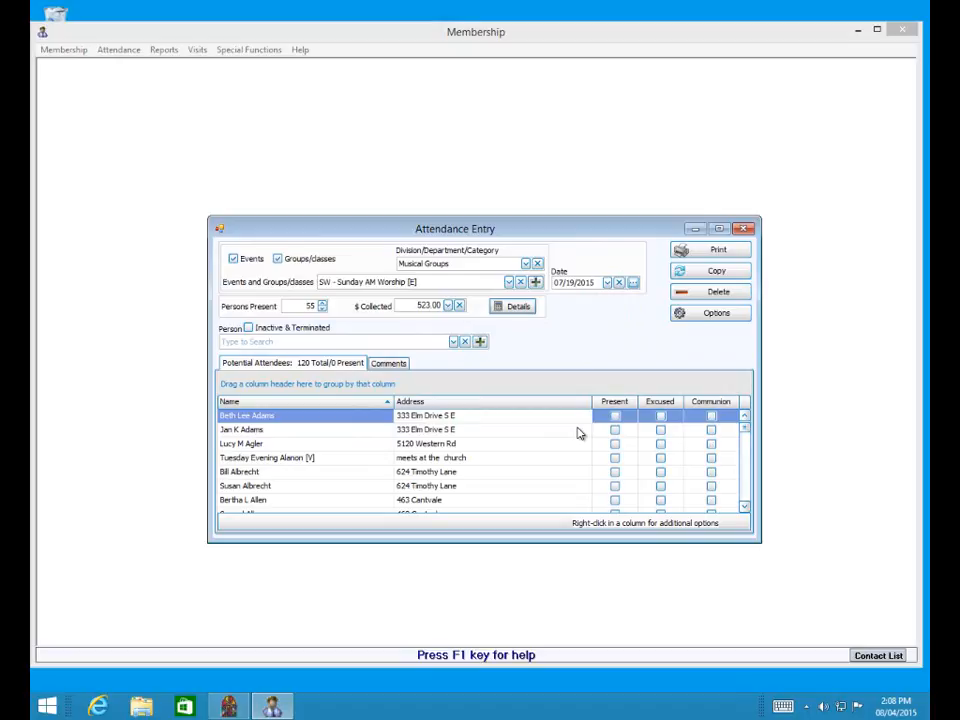
Mark the first person in the person lookup list as present and clear the lookup for another entry
{"action": "left_click", "coordinate": [416, 342]}
{"action": "left_click", "coordinate": [453, 342]}
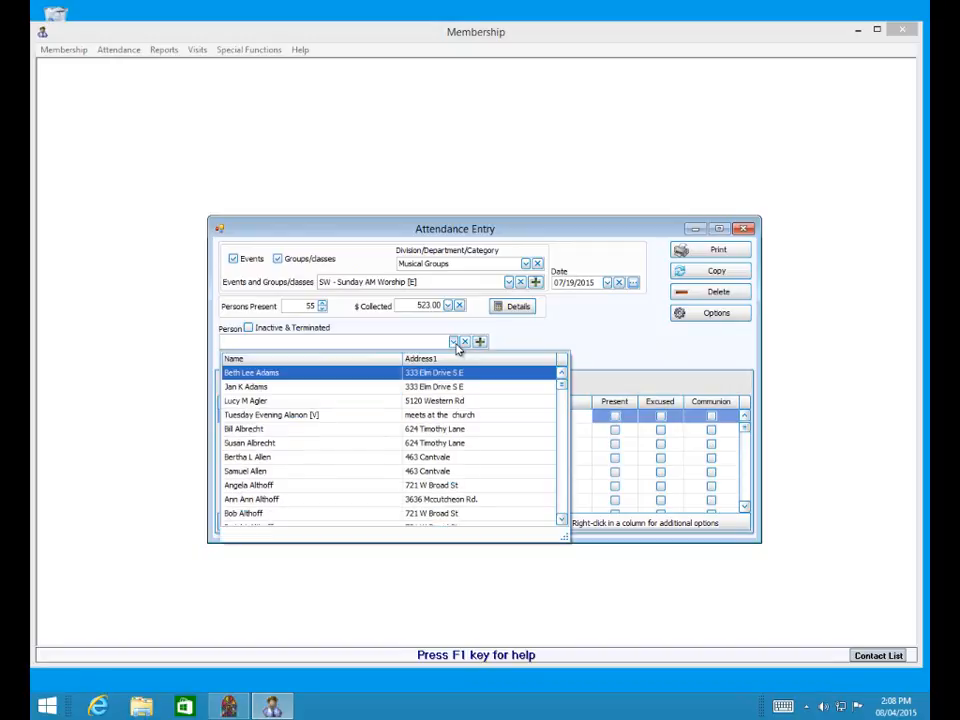
{"action": "scroll", "coordinate": [403, 435], "scroll_direction": "down", "scroll_amount": 2}
{"action": "scroll", "coordinate": [403, 435], "scroll_direction": "up", "scroll_amount": 2}
{"action": "left_click", "coordinate": [358, 373]}
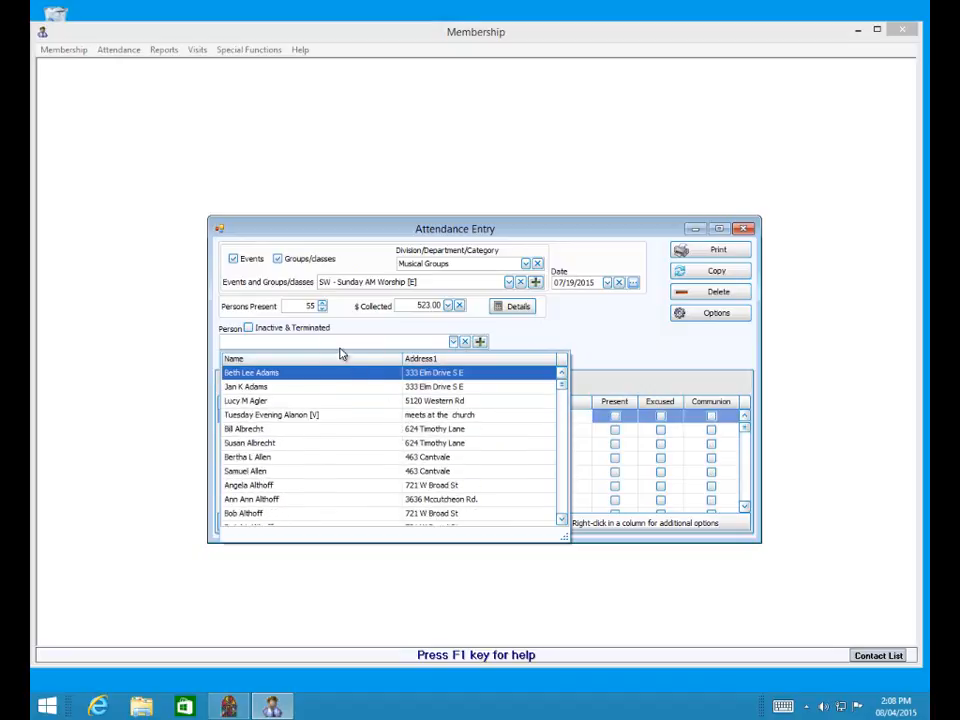
{"action": "left_click", "coordinate": [465, 343]}
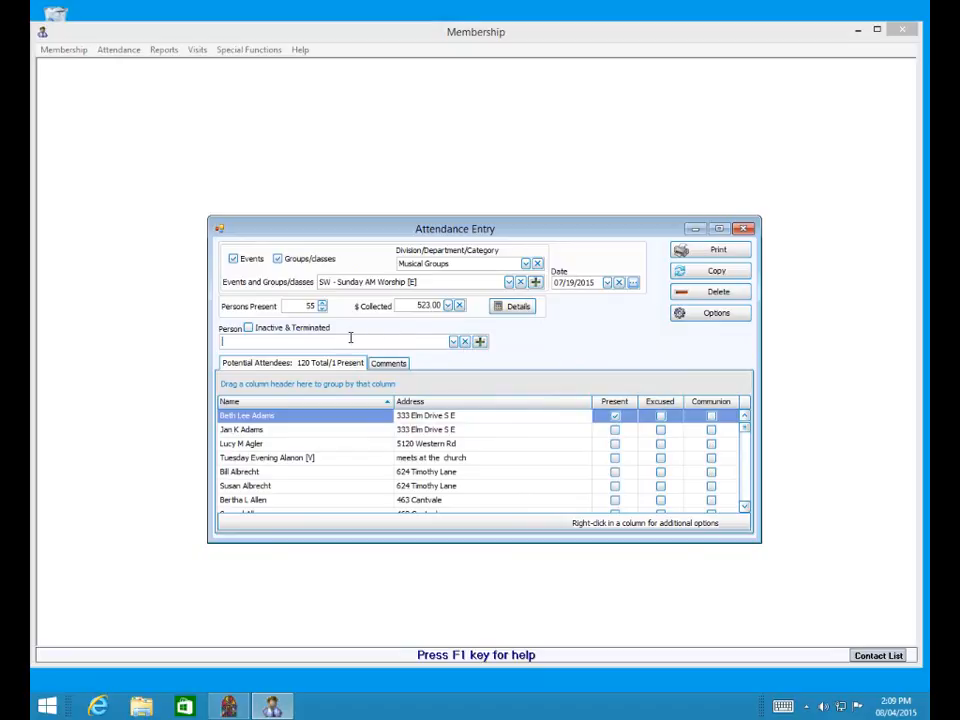
Look up a person by surname, choose the first match, mark the entire family present, and check the family's entries in the attendee list
{"action": "type", "text": "jones"}
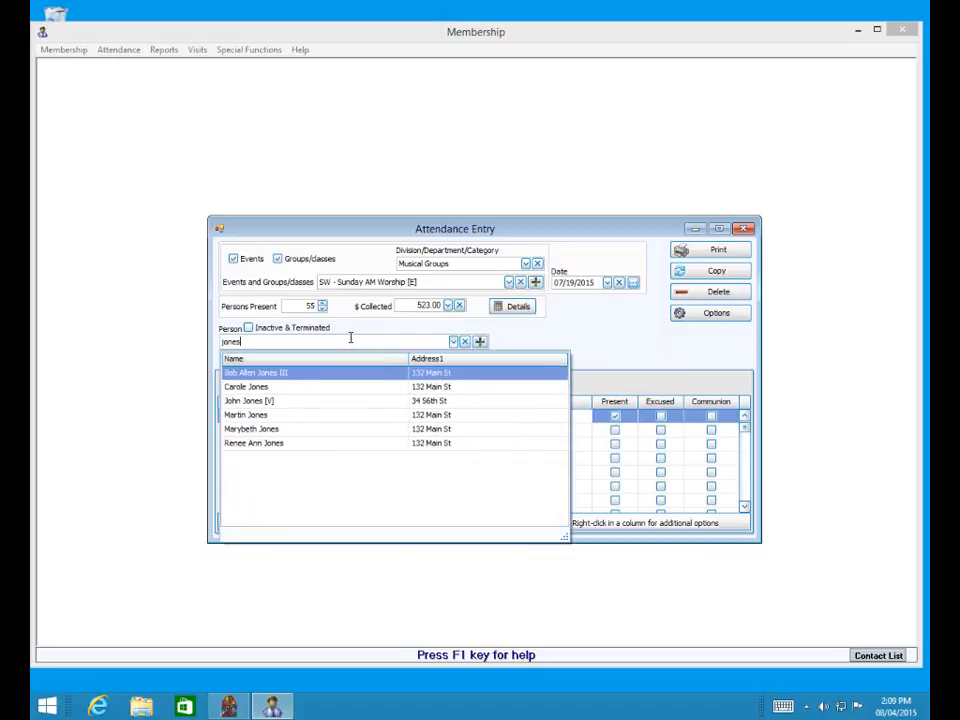
{"action": "left_click", "coordinate": [315, 373]}
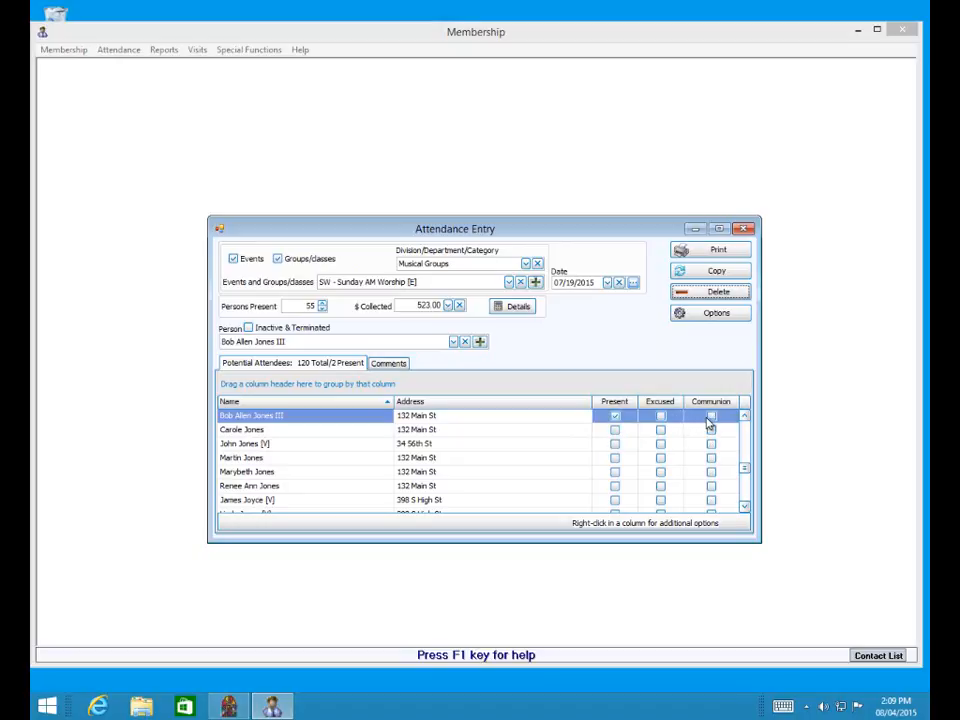
{"action": "right_click", "coordinate": [603, 420]}
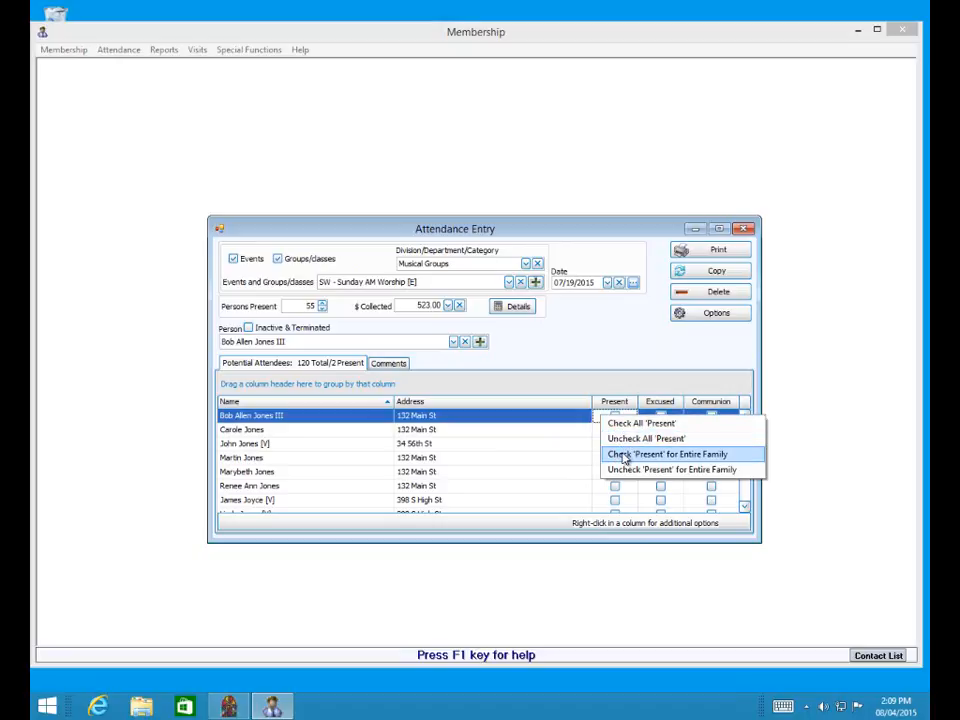
{"action": "left_click", "coordinate": [624, 456]}
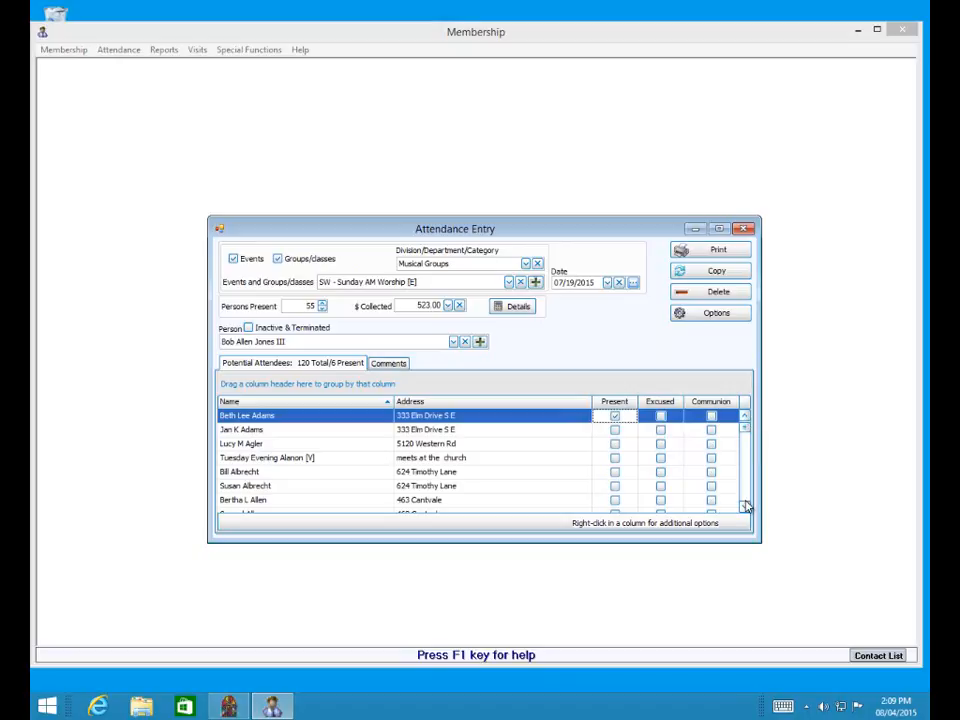
{"action": "scroll", "coordinate": [561, 381], "scroll_direction": "down", "scroll_amount": 4}
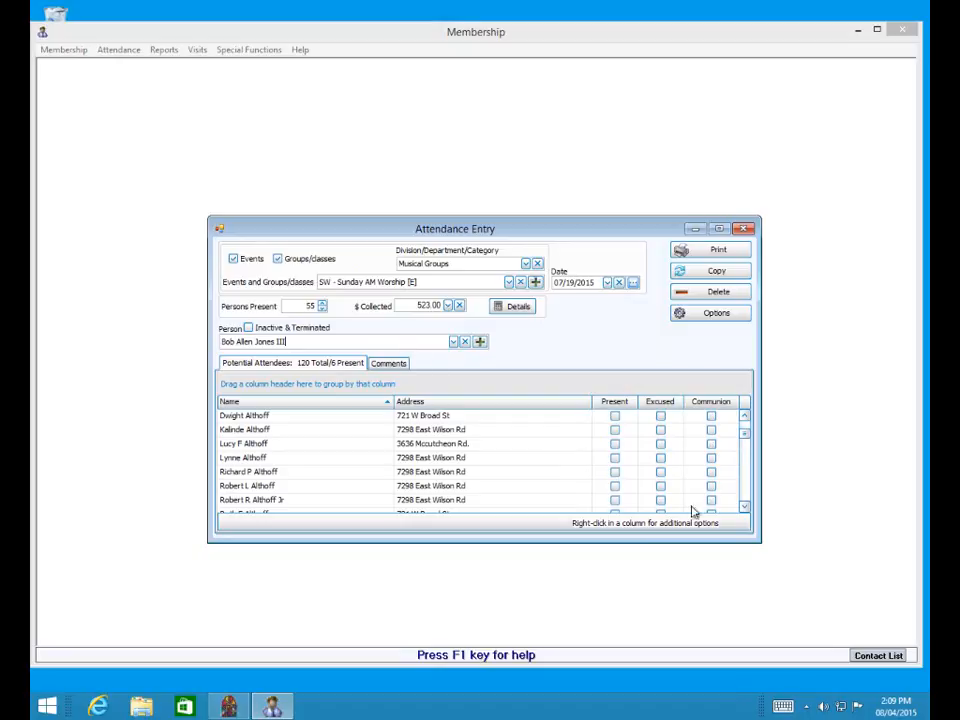
{"action": "left_click", "coordinate": [746, 504]}
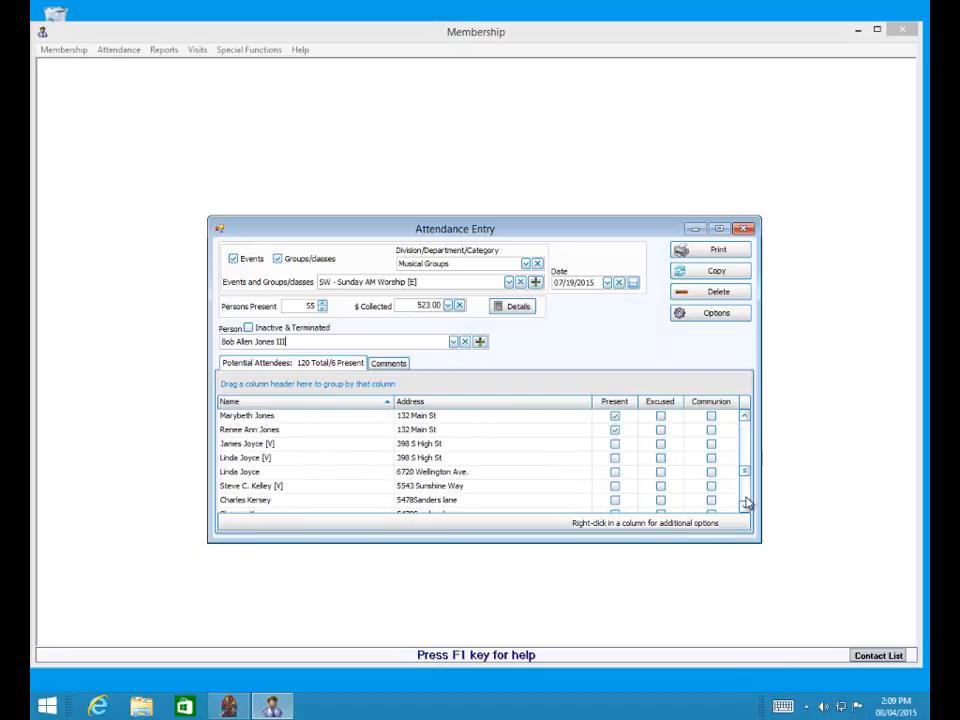
{"action": "left_click", "coordinate": [748, 438]}
{"action": "left_click", "coordinate": [748, 438]}
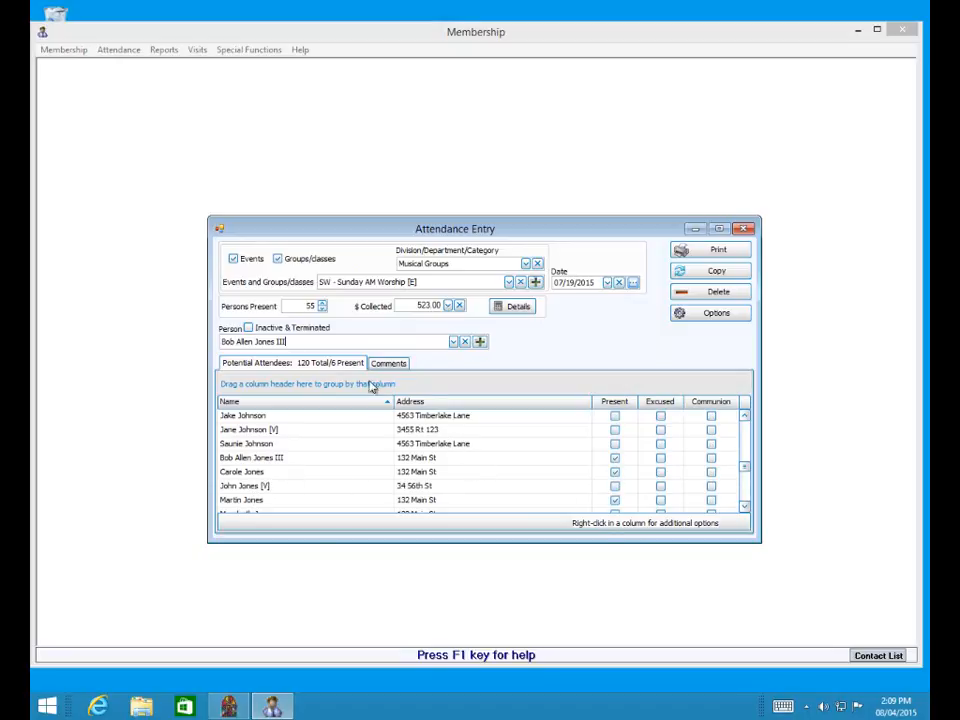
Open the form for adding a new member, cancel it, and view the comment fields of the attendance record
{"action": "left_click", "coordinate": [480, 342]}
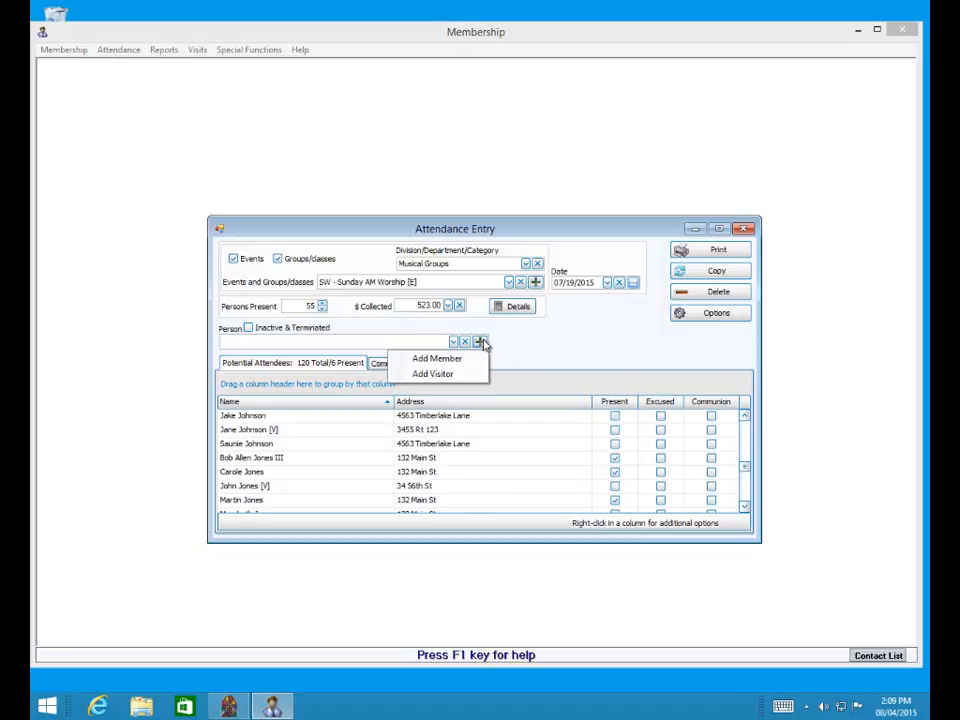
{"action": "left_click", "coordinate": [428, 362]}
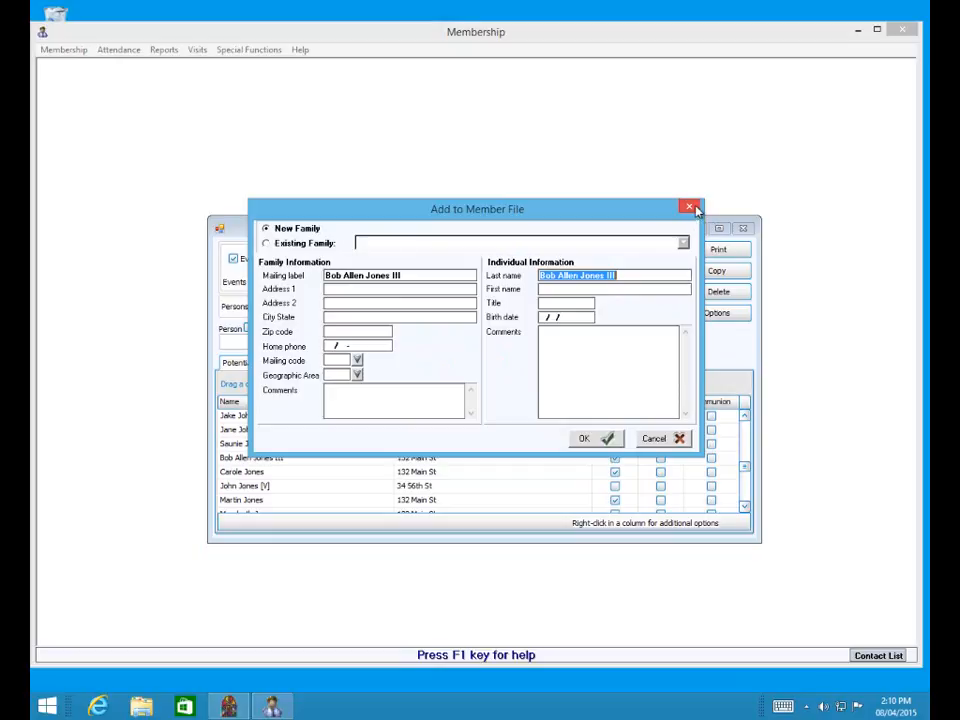
{"action": "left_click", "coordinate": [676, 441]}
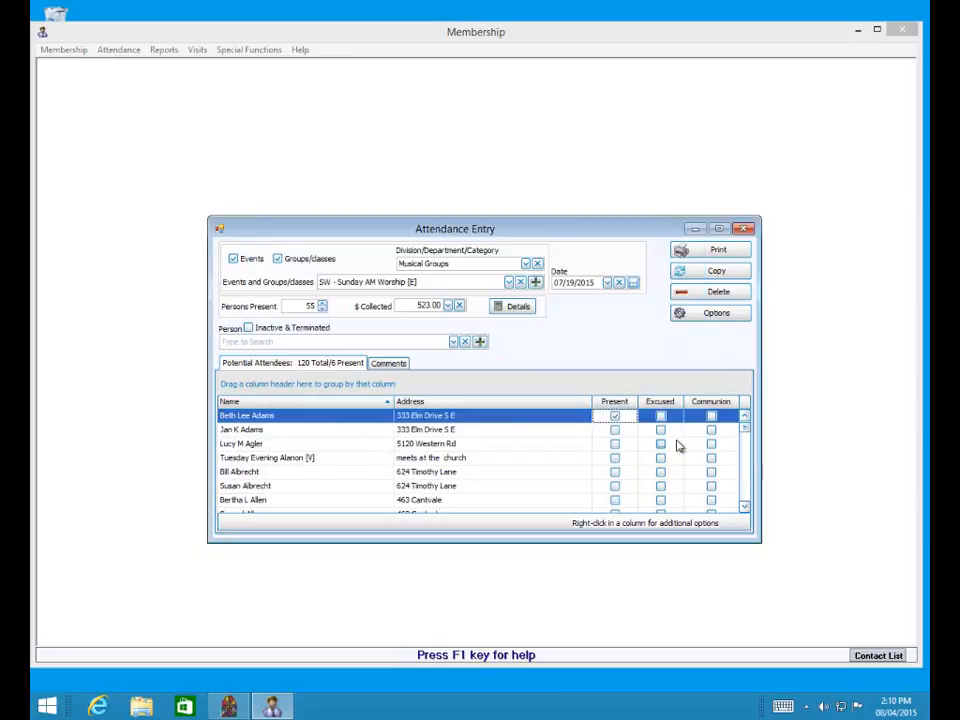
{"action": "left_click", "coordinate": [394, 366]}
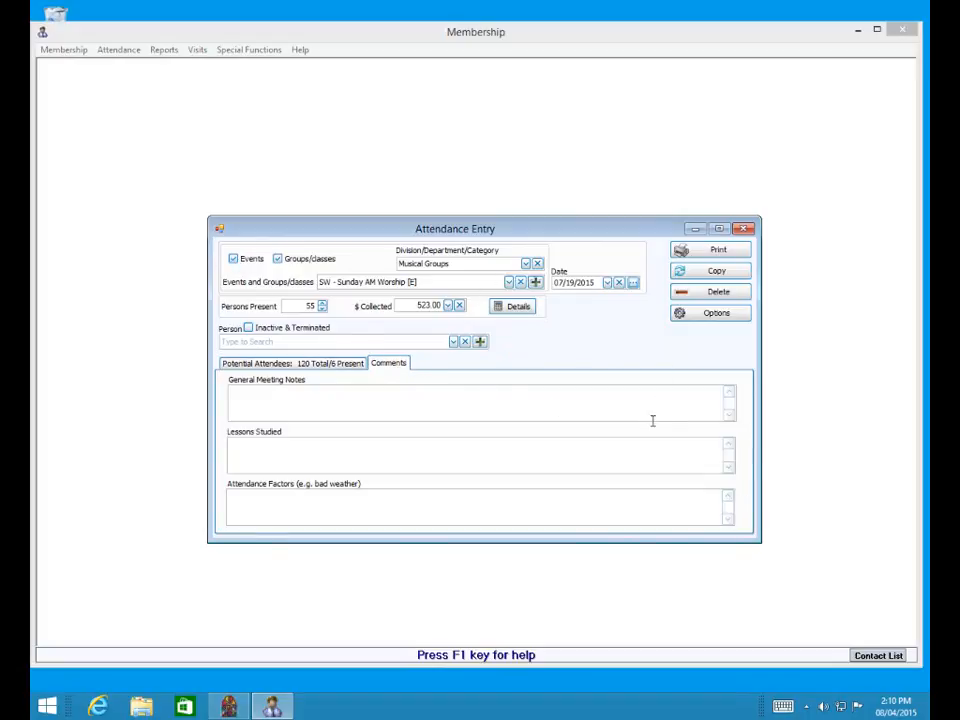
Limit the selection to groups/classes only, choose Adult Choir, and show its enrolled people
{"action": "left_click", "coordinate": [233, 260]}
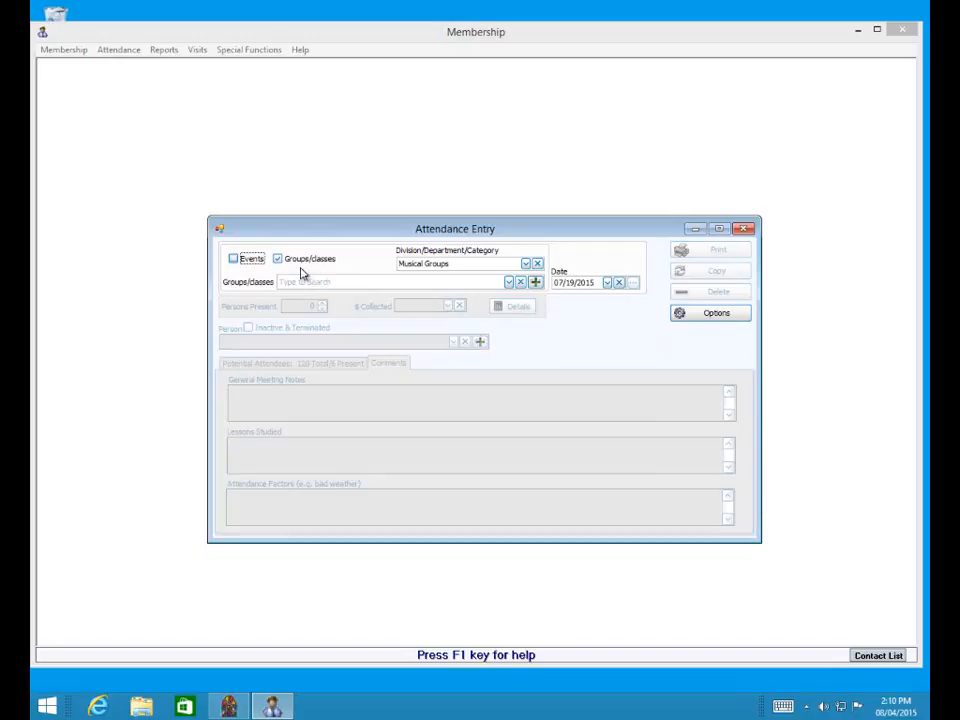
{"action": "left_click", "coordinate": [509, 282]}
{"action": "left_click", "coordinate": [367, 313]}
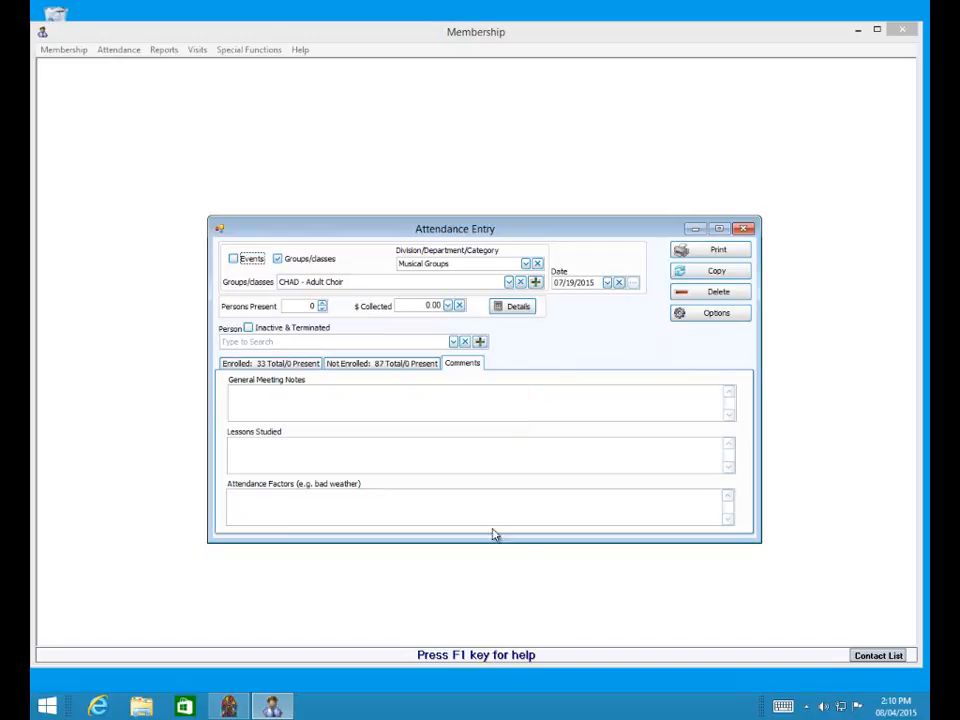
{"action": "left_click", "coordinate": [273, 364]}
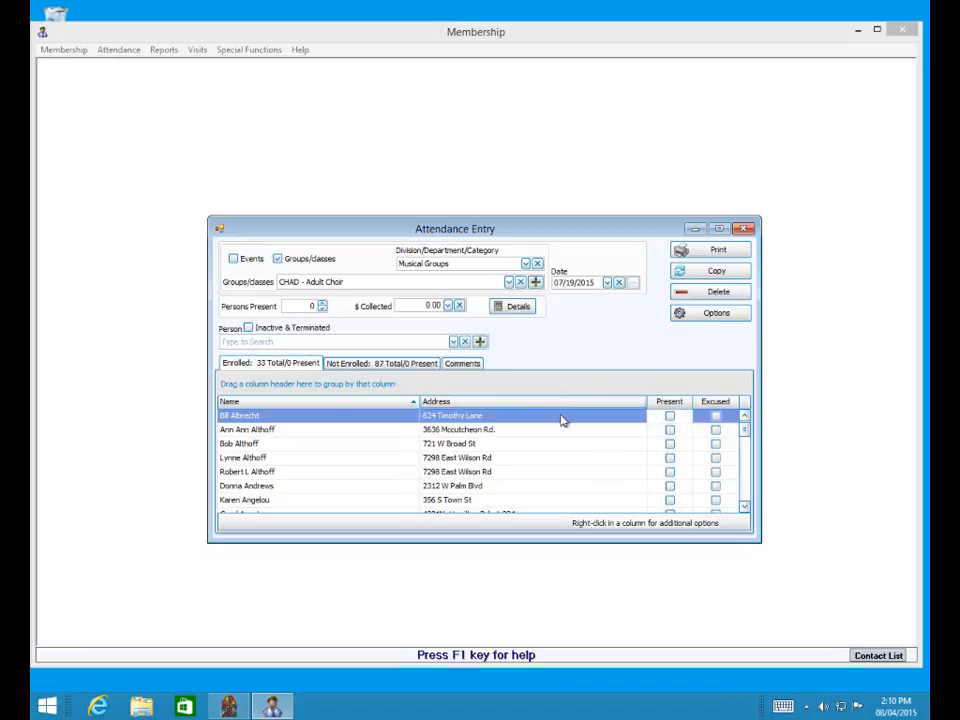
Switch the division filter to Classes and choose the 1st & 2nd Grades SS class
{"action": "left_click", "coordinate": [510, 284]}
{"action": "left_click", "coordinate": [510, 284]}
{"action": "left_click", "coordinate": [525, 263]}
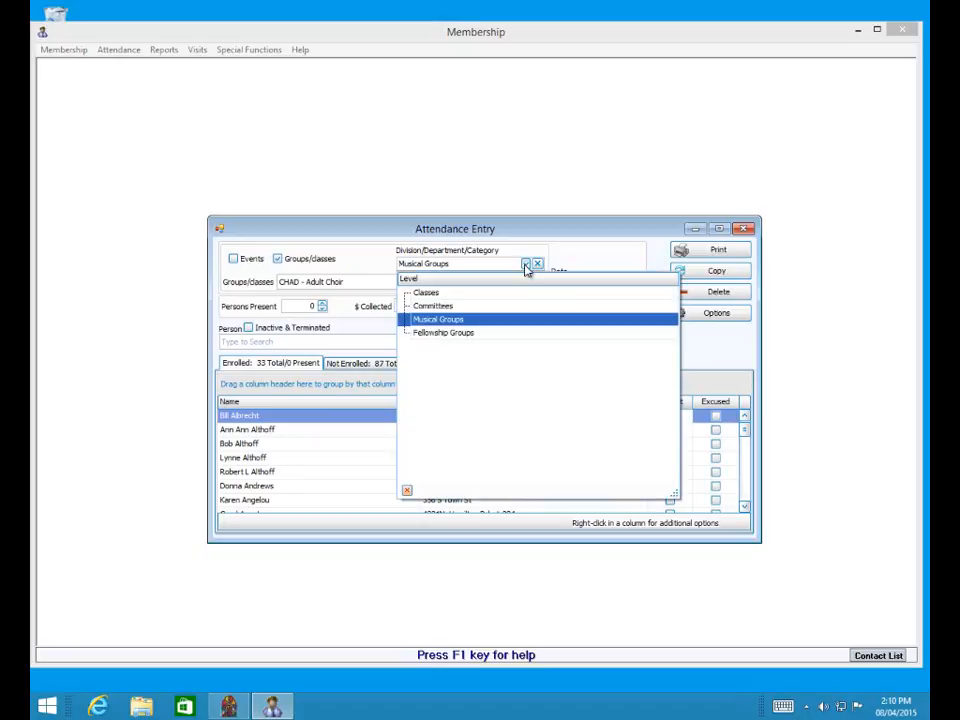
{"action": "left_click", "coordinate": [489, 294]}
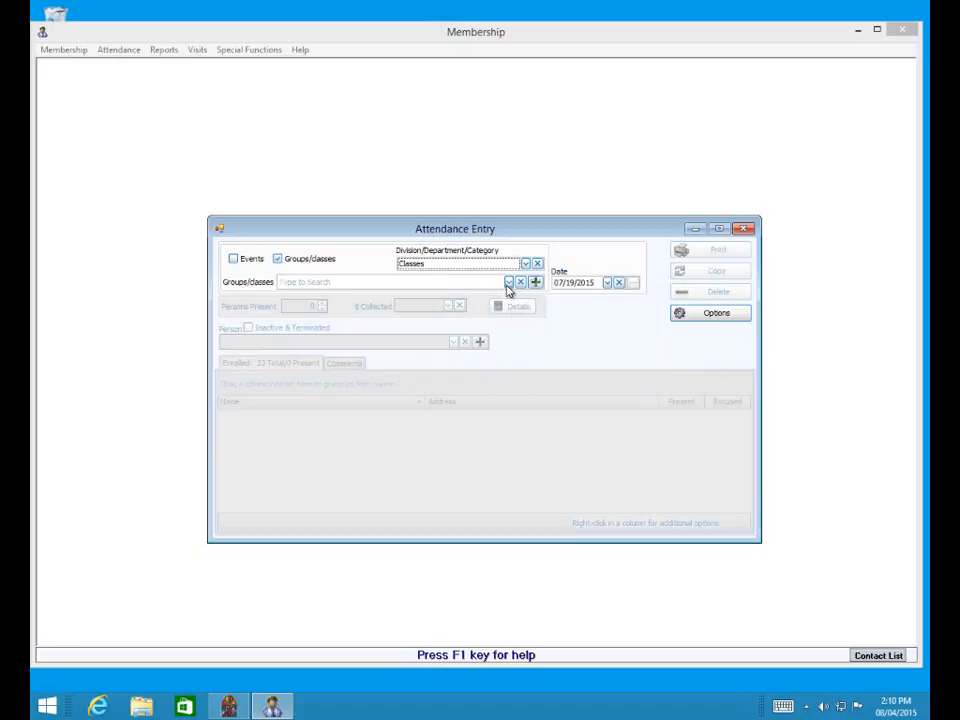
{"action": "left_click", "coordinate": [509, 283]}
{"action": "left_click", "coordinate": [414, 315]}
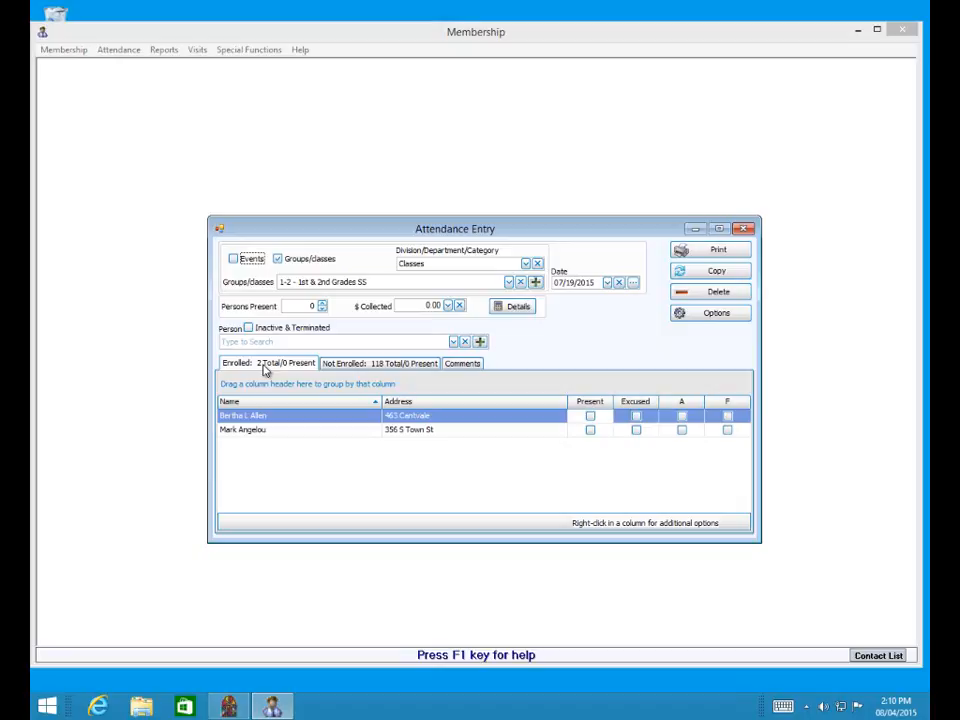
Enroll the first person from the not-enrolled list in the class, and show the enrolled people
{"action": "left_click", "coordinate": [380, 368]}
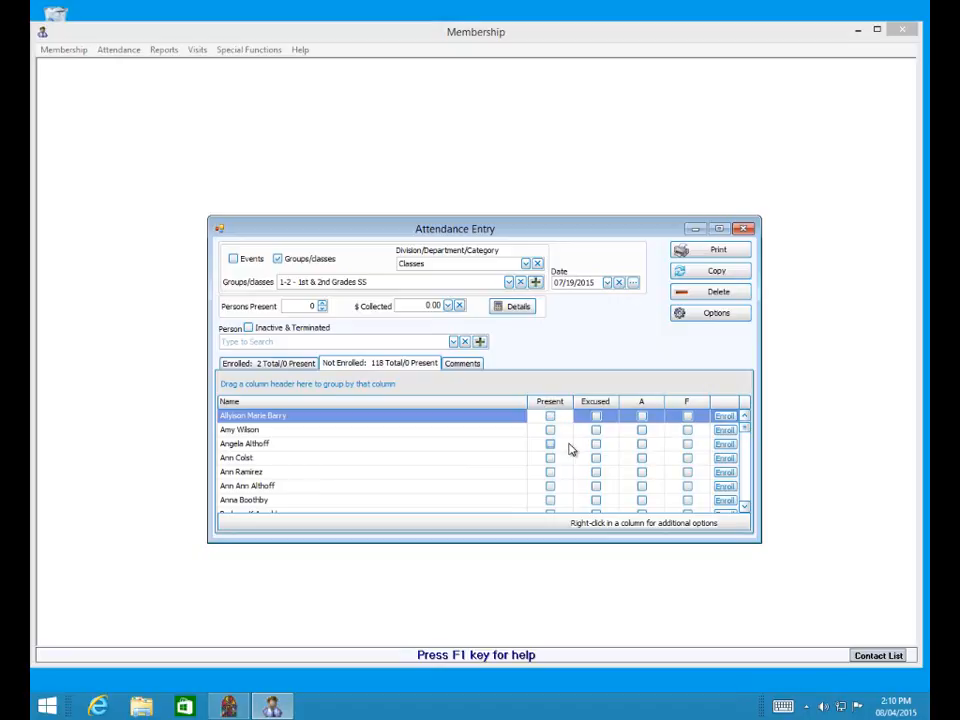
{"action": "left_click", "coordinate": [455, 368]}
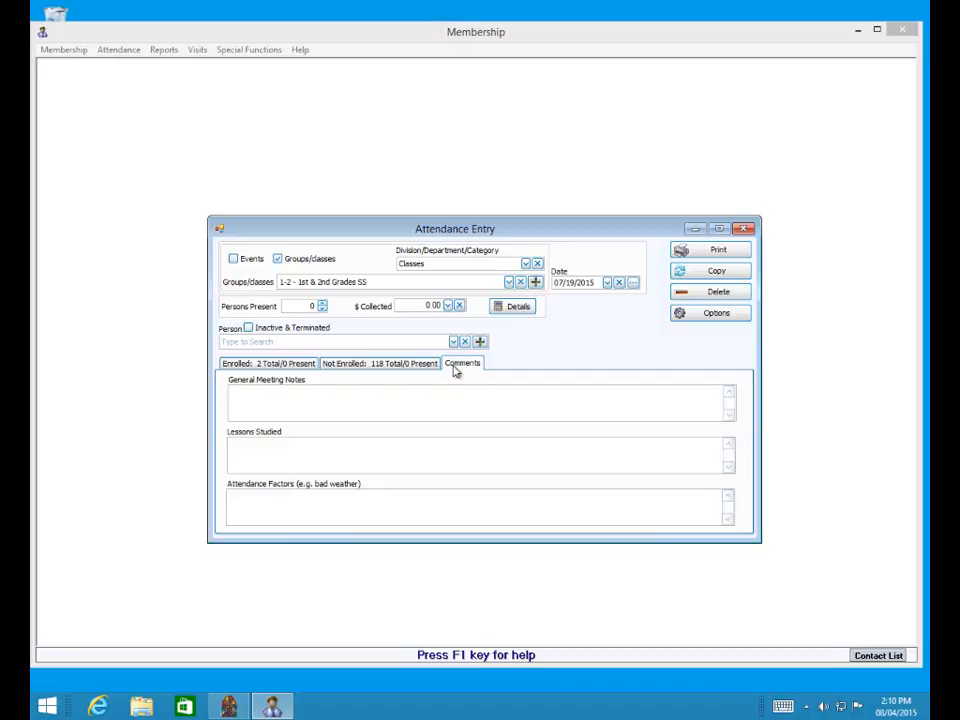
{"action": "left_click", "coordinate": [393, 365]}
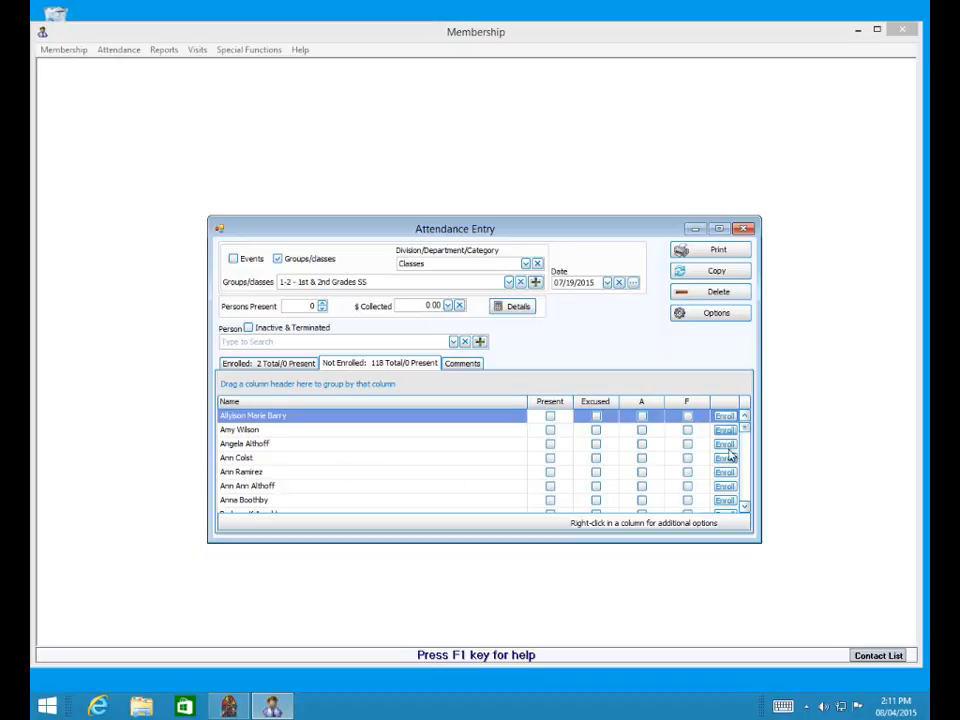
{"action": "left_click", "coordinate": [725, 416]}
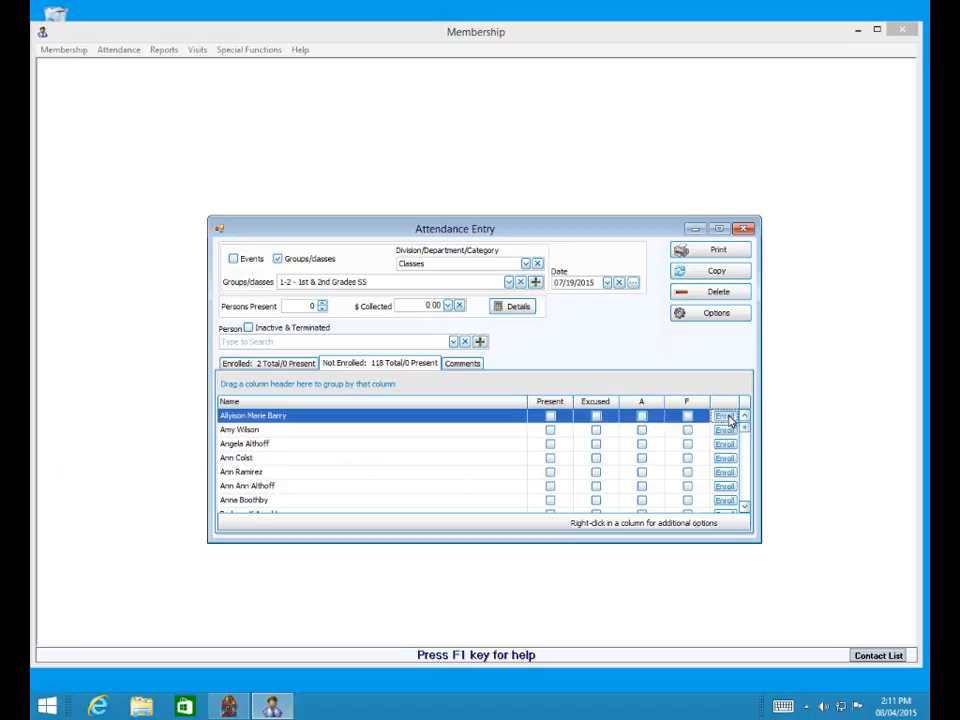
{"action": "left_click", "coordinate": [256, 366]}
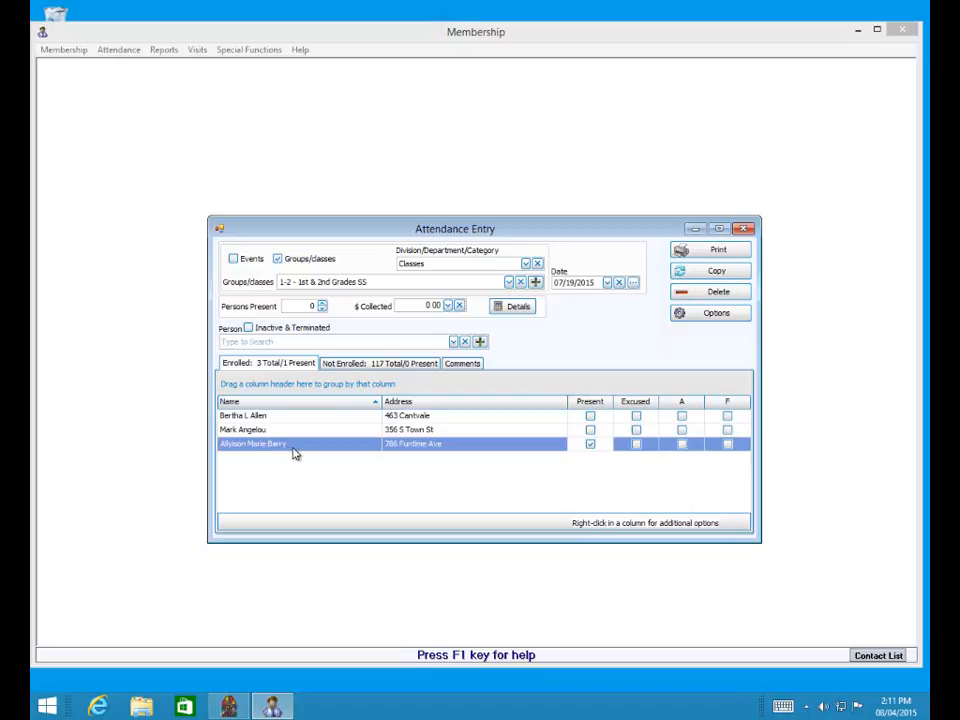
Mark the first two enrolled people present, with A checked for the first person and F for the second
{"action": "left_click", "coordinate": [590, 415]}
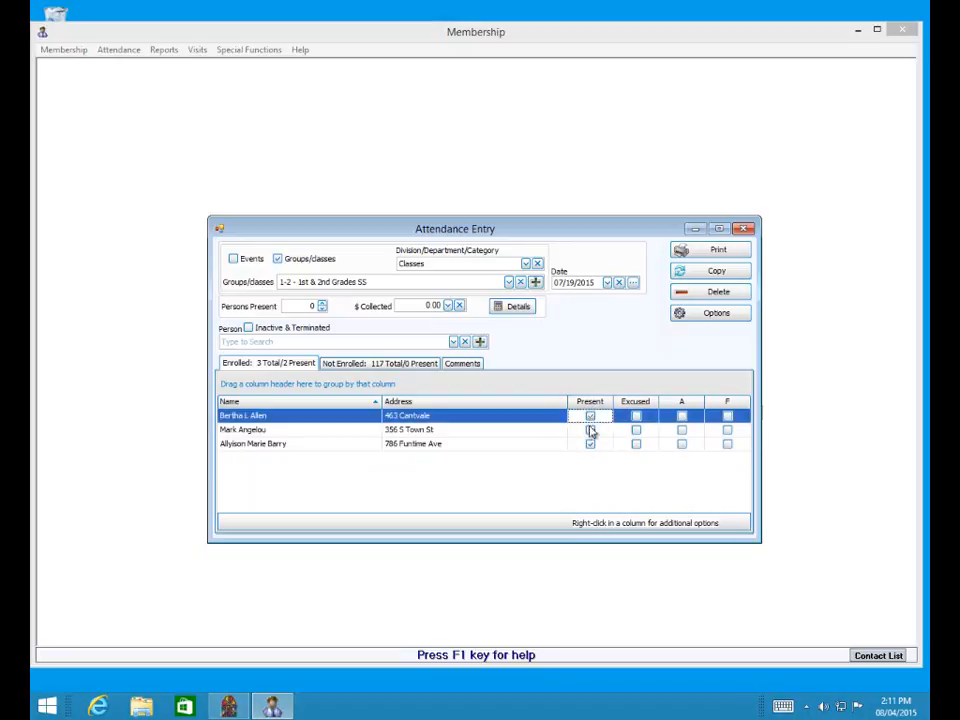
{"action": "left_click", "coordinate": [591, 430]}
{"action": "left_click", "coordinate": [681, 416]}
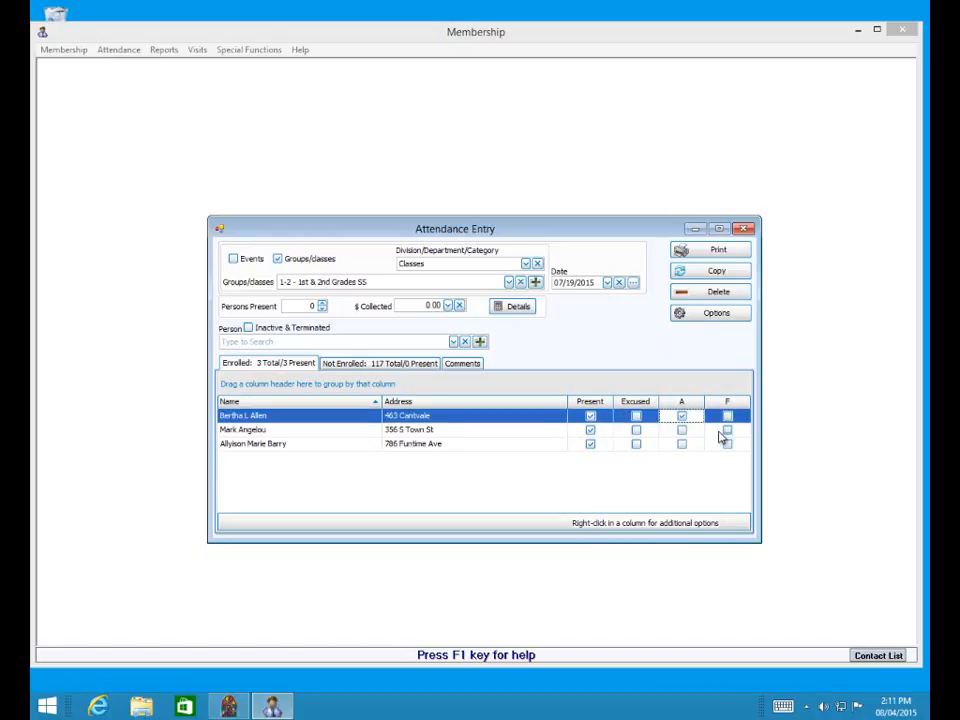
{"action": "left_click", "coordinate": [727, 430]}
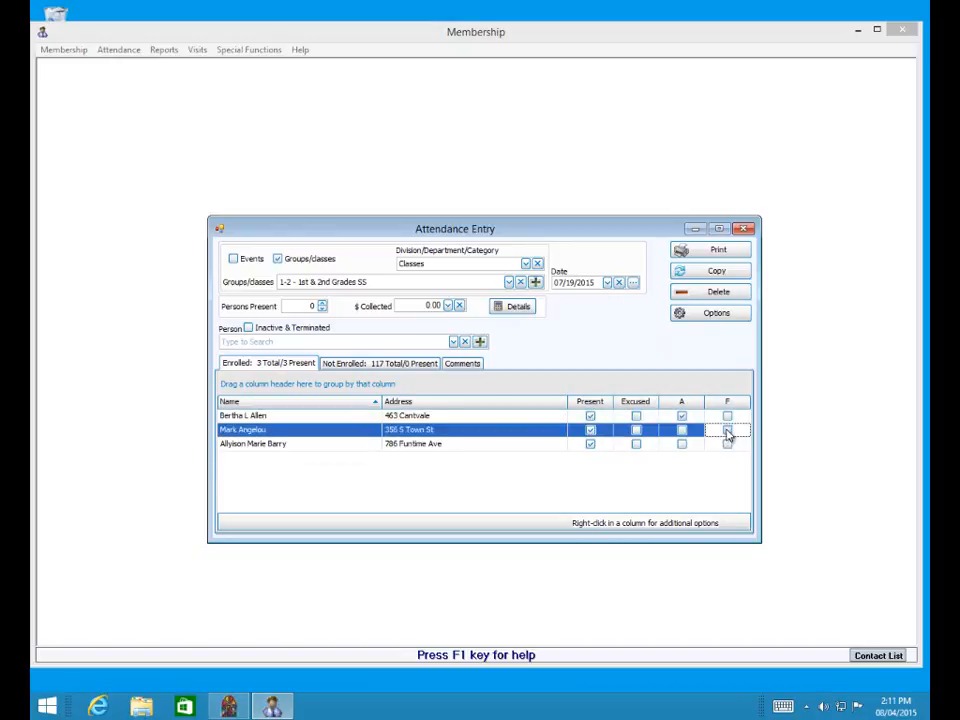
Set the class date to 07/26/2015 and mark all three people present, with A for the second person and F for the first
{"action": "left_click", "coordinate": [607, 283]}
{"action": "left_click", "coordinate": [575, 369]}
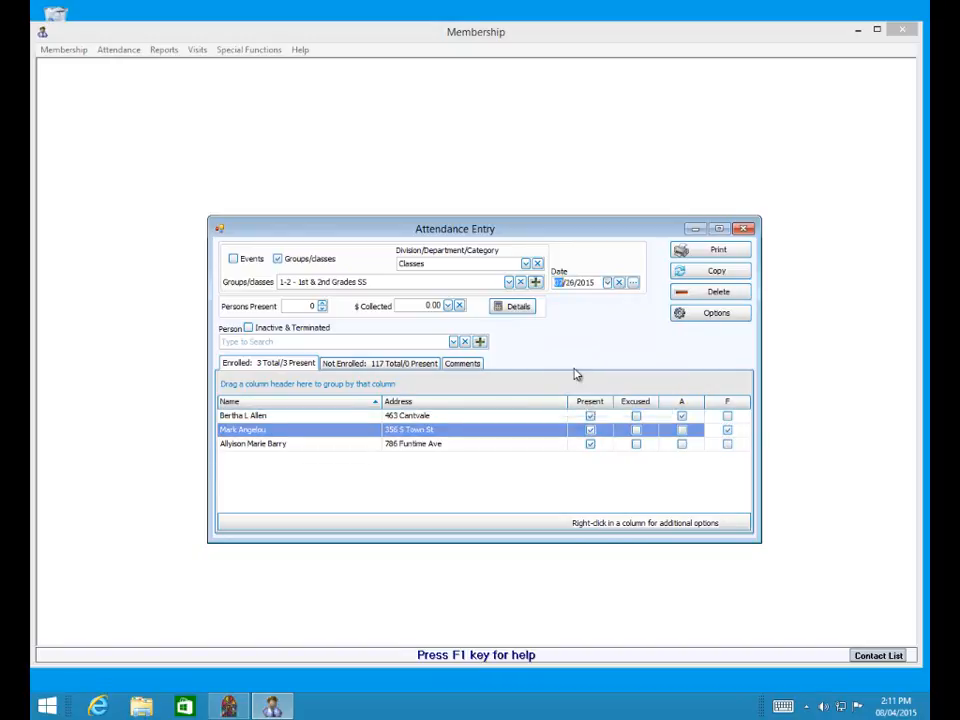
{"action": "left_click", "coordinate": [590, 443]}
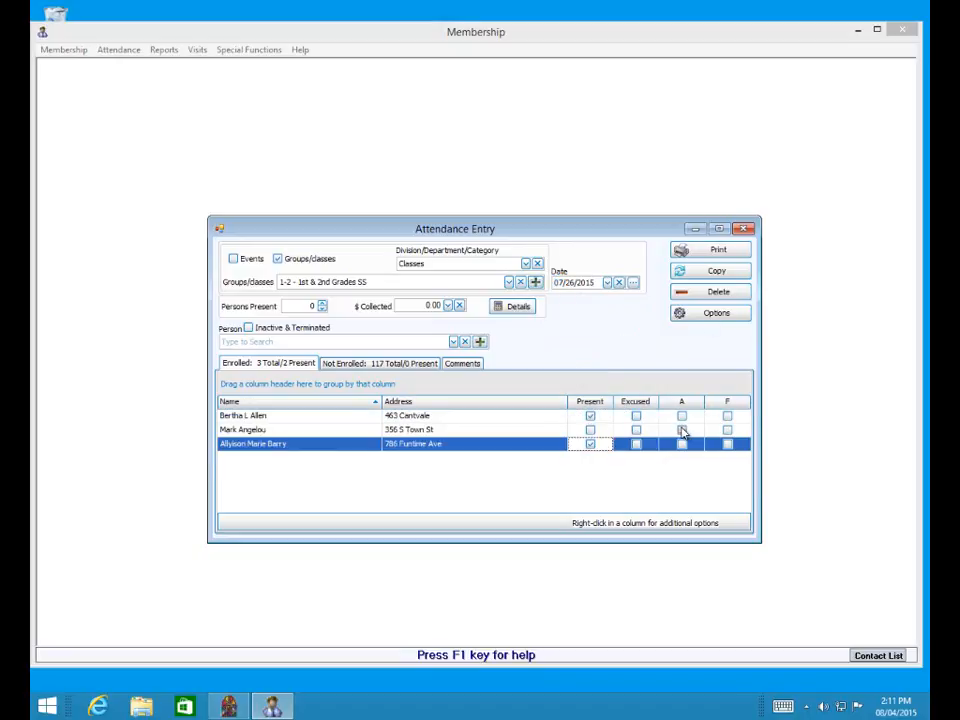
{"action": "left_click", "coordinate": [682, 430]}
{"action": "left_click", "coordinate": [727, 415]}
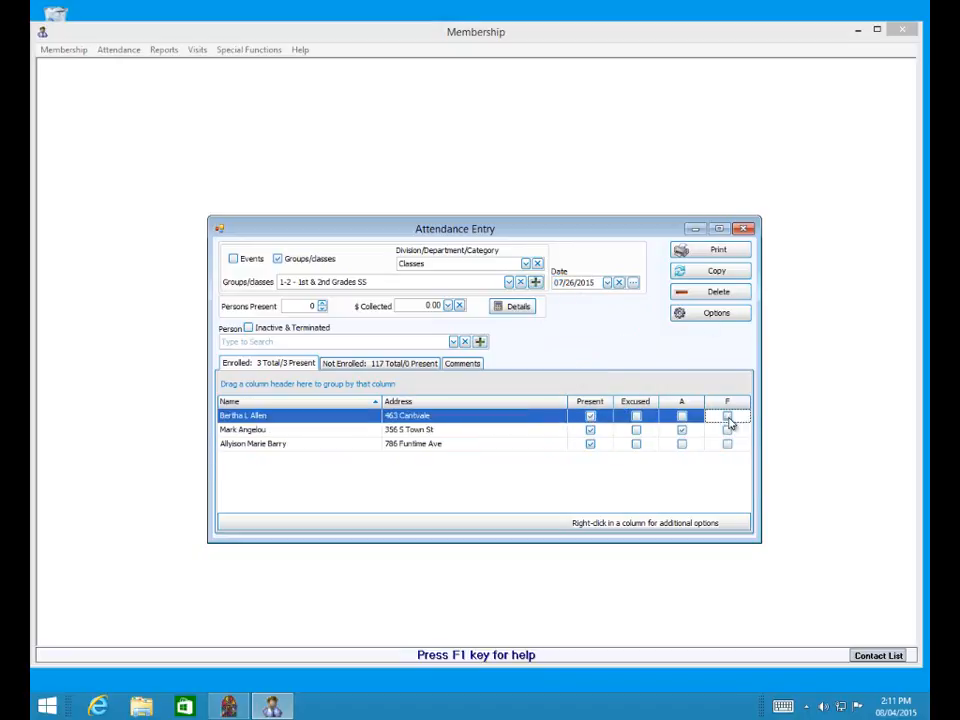
Set the class date to 07/05/2015 and mark the first two people present, with F checked for the first
{"action": "left_click", "coordinate": [606, 283]}
{"action": "left_click", "coordinate": [574, 336]}
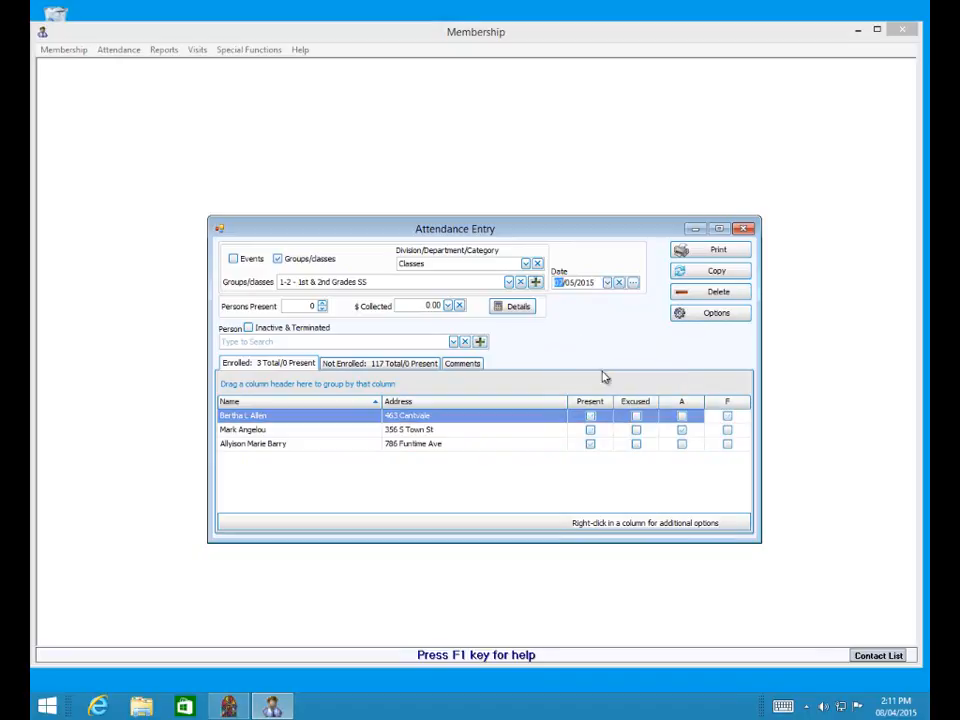
{"action": "left_click", "coordinate": [591, 416]}
{"action": "left_click", "coordinate": [591, 430]}
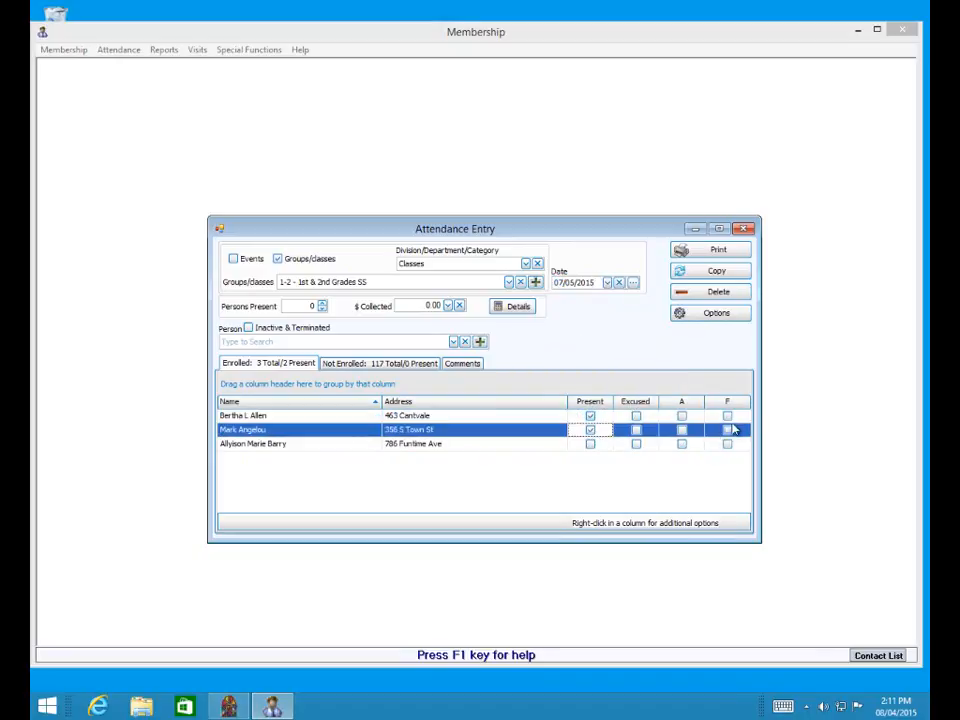
{"action": "left_click", "coordinate": [727, 415]}
{"action": "left_click", "coordinate": [727, 443]}
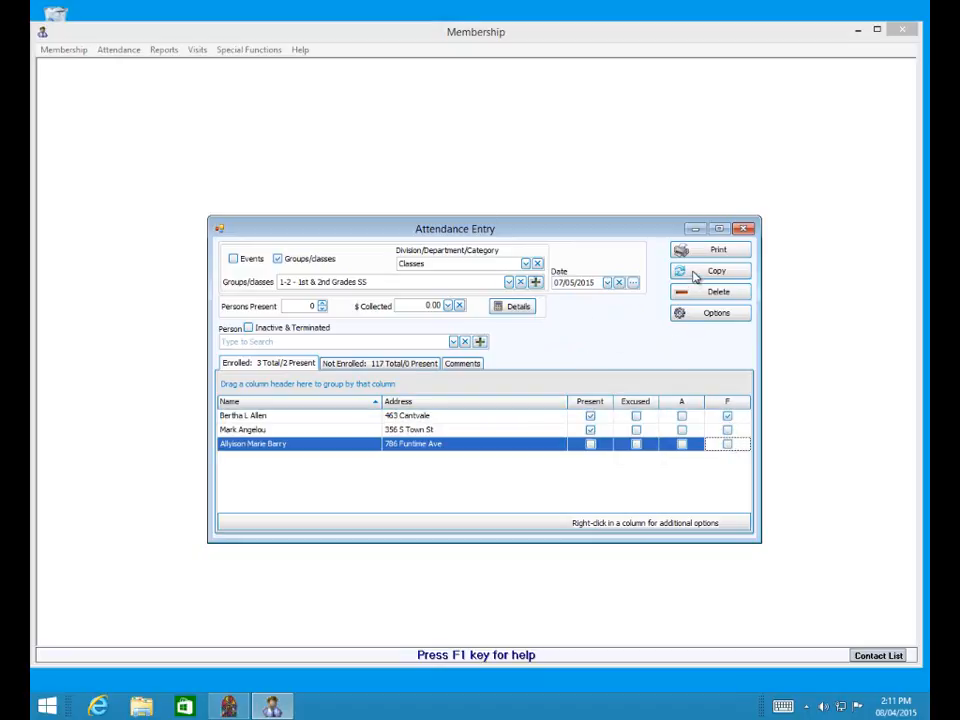
Open the class's recorded 08/03/2015 attendance and review the attendance options without changing them
{"action": "left_click", "coordinate": [634, 286]}
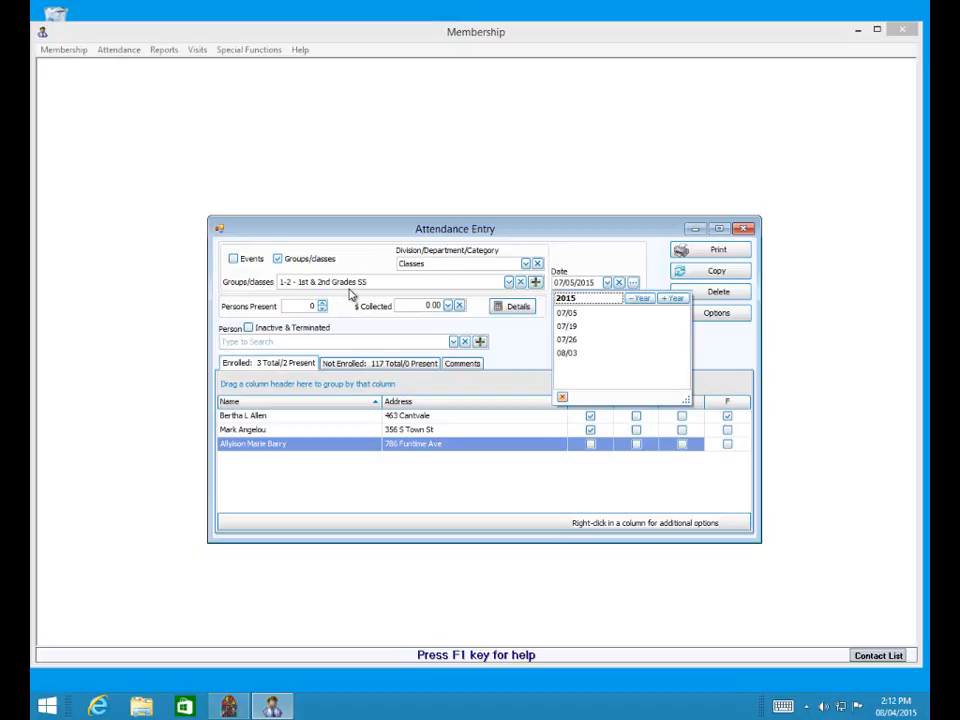
{"action": "left_click", "coordinate": [567, 353]}
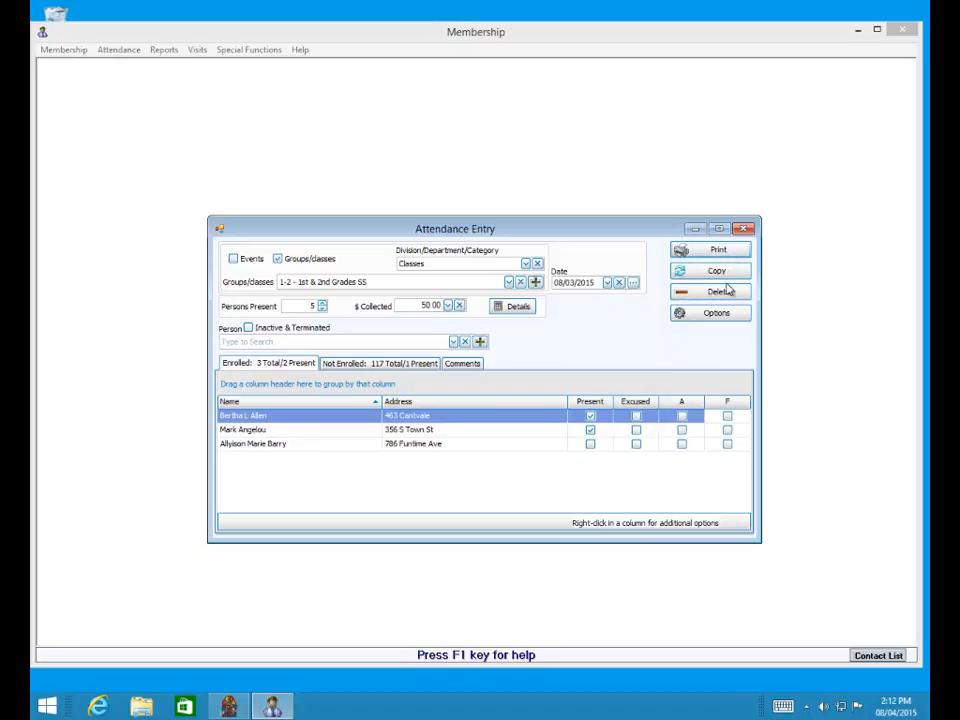
{"action": "left_click", "coordinate": [716, 314]}
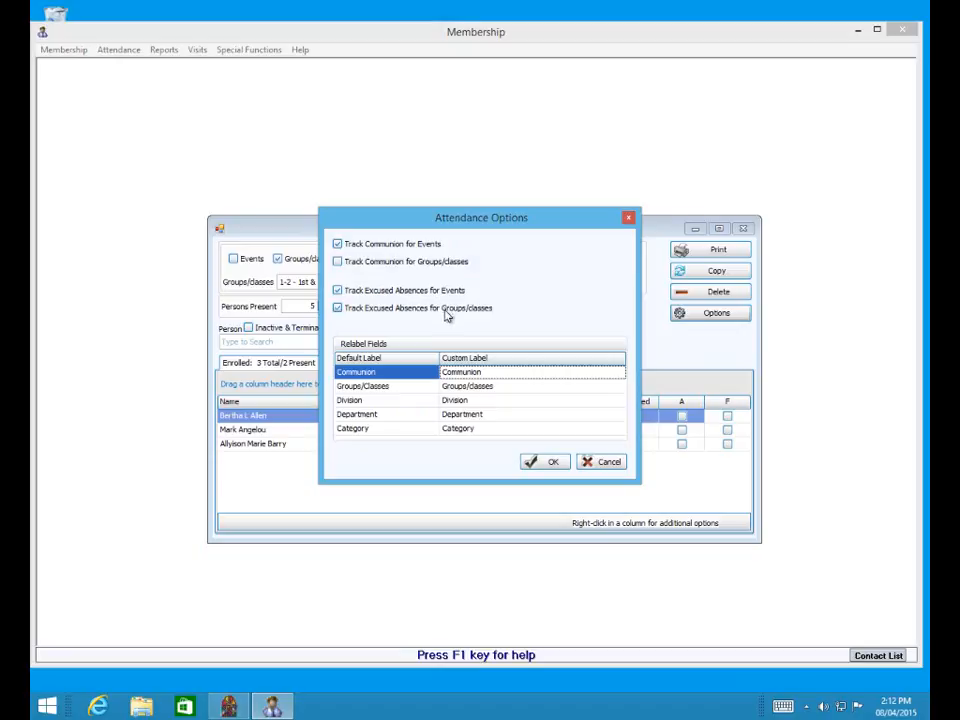
{"action": "left_click", "coordinate": [551, 464]}
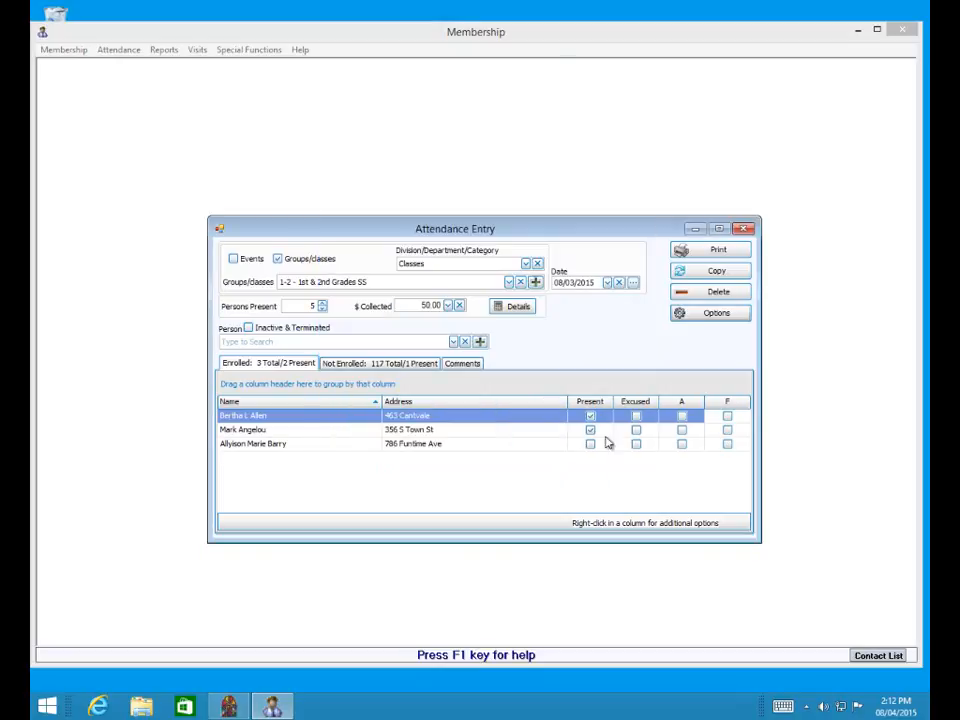
Limit the selection to events only and choose Sunday AM Worship
{"action": "left_click", "coordinate": [233, 258]}
{"action": "left_click", "coordinate": [508, 283]}
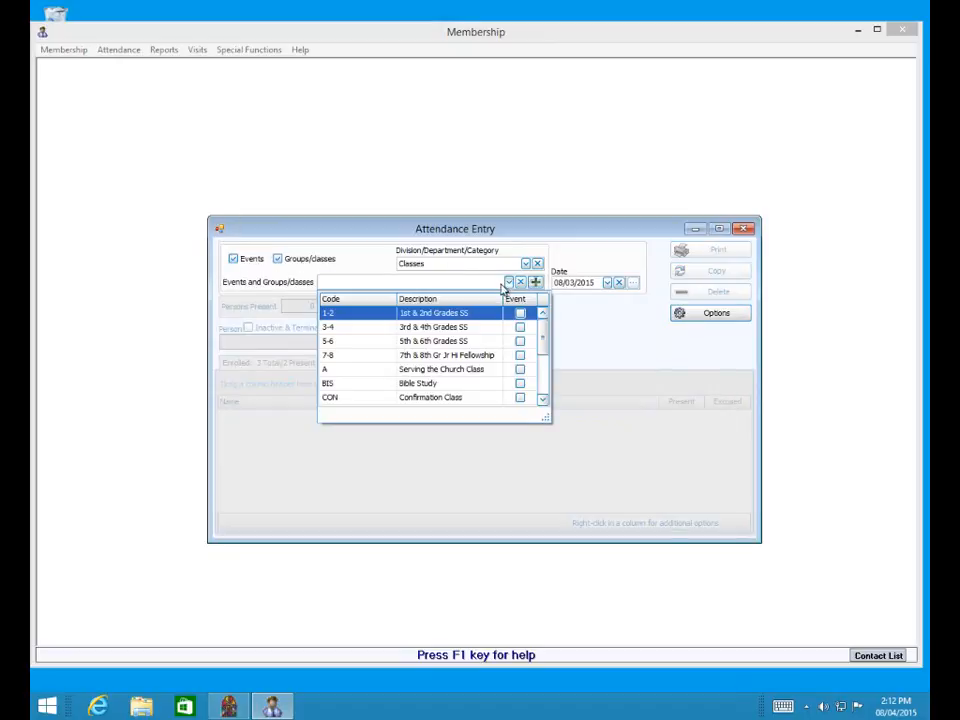
{"action": "left_click", "coordinate": [524, 266]}
{"action": "left_click", "coordinate": [524, 266]}
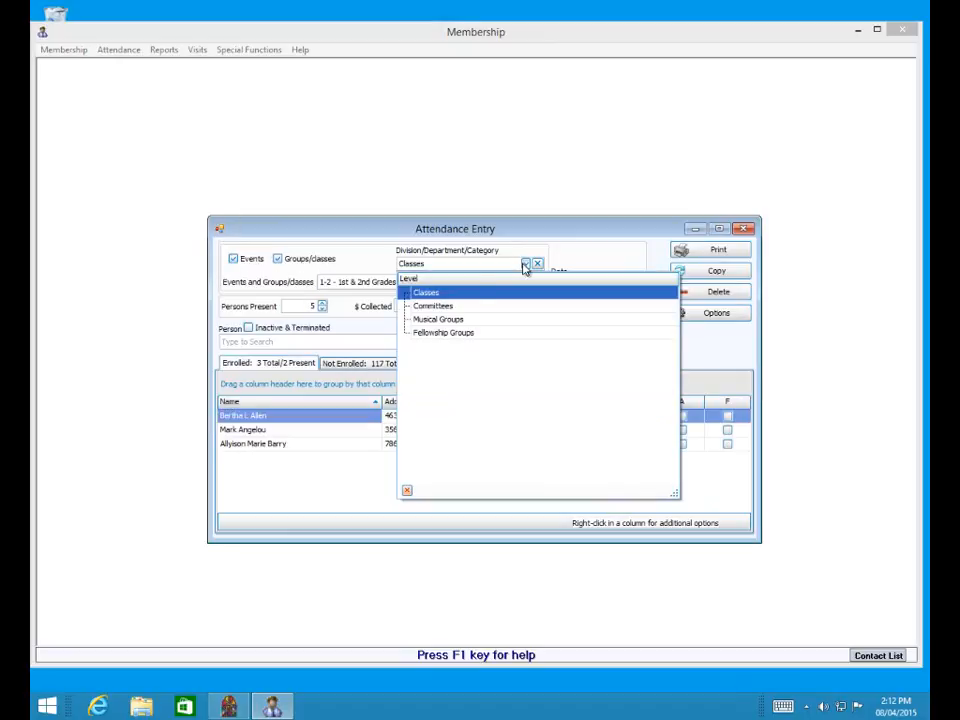
{"action": "left_click", "coordinate": [484, 268]}
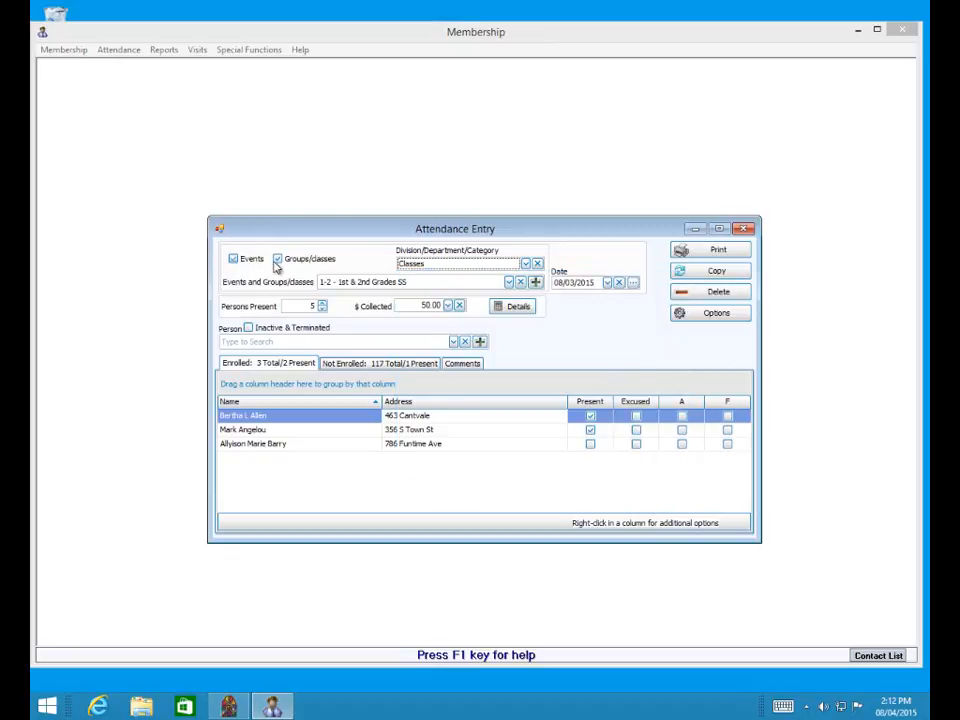
{"action": "left_click", "coordinate": [277, 259]}
{"action": "left_click", "coordinate": [509, 283]}
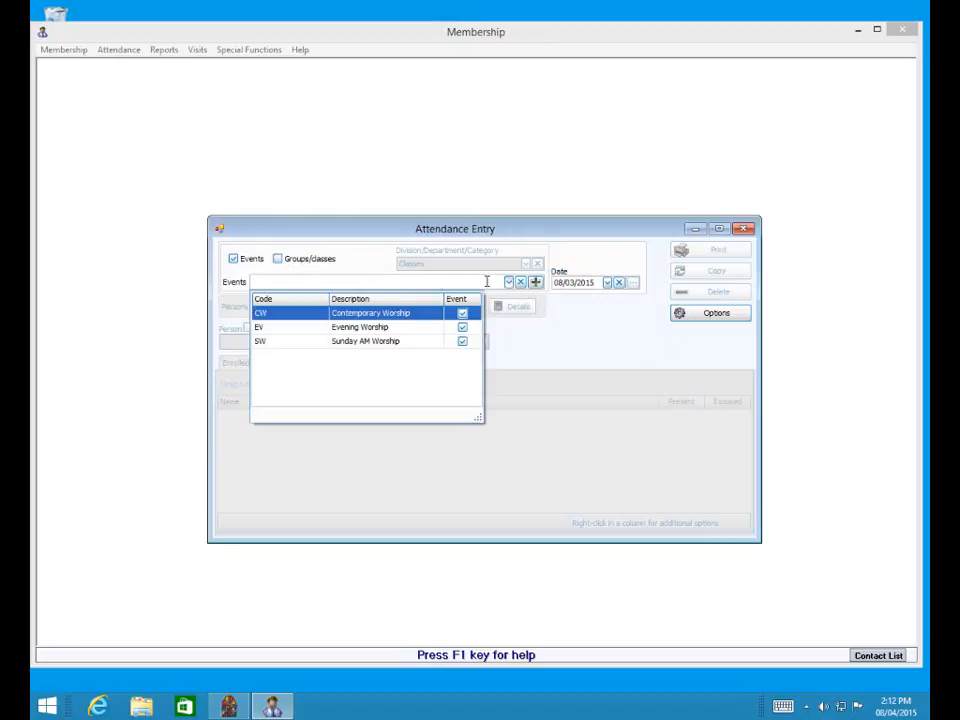
{"action": "left_click", "coordinate": [344, 346]}
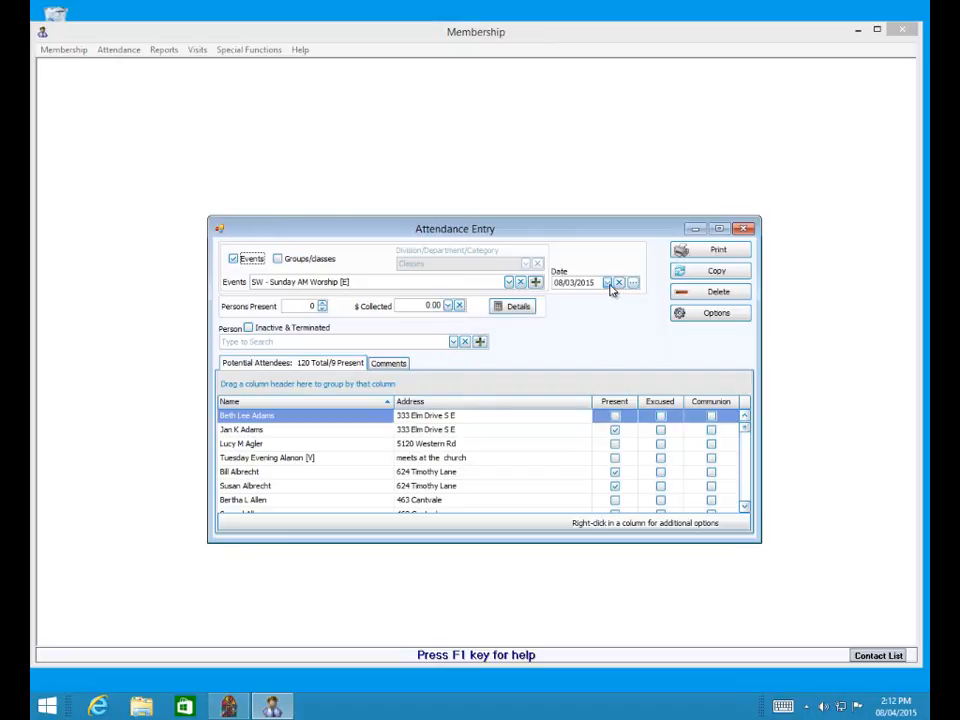
Set the Sunday AM Worship date to 08/02/2015 and mark all potential attendees present at once
{"action": "left_click", "coordinate": [608, 284]}
{"action": "left_click", "coordinate": [575, 337]}
{"action": "right_click", "coordinate": [615, 420]}
{"action": "left_click", "coordinate": [632, 426]}
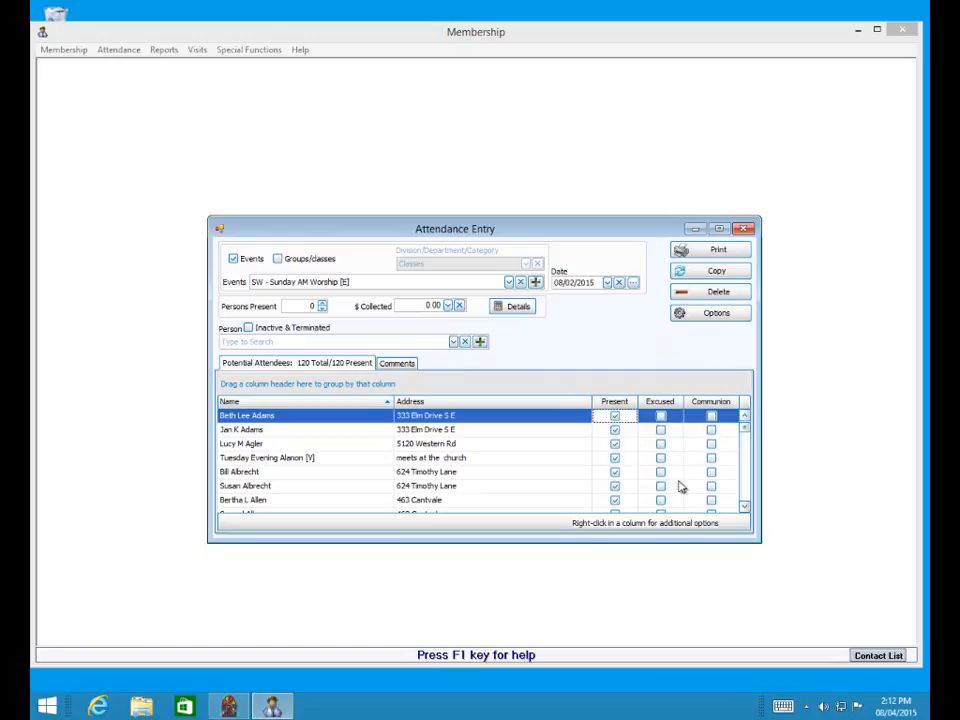
Clear the present mark for three absent people further down the attendee list
{"action": "left_click", "coordinate": [745, 503]}
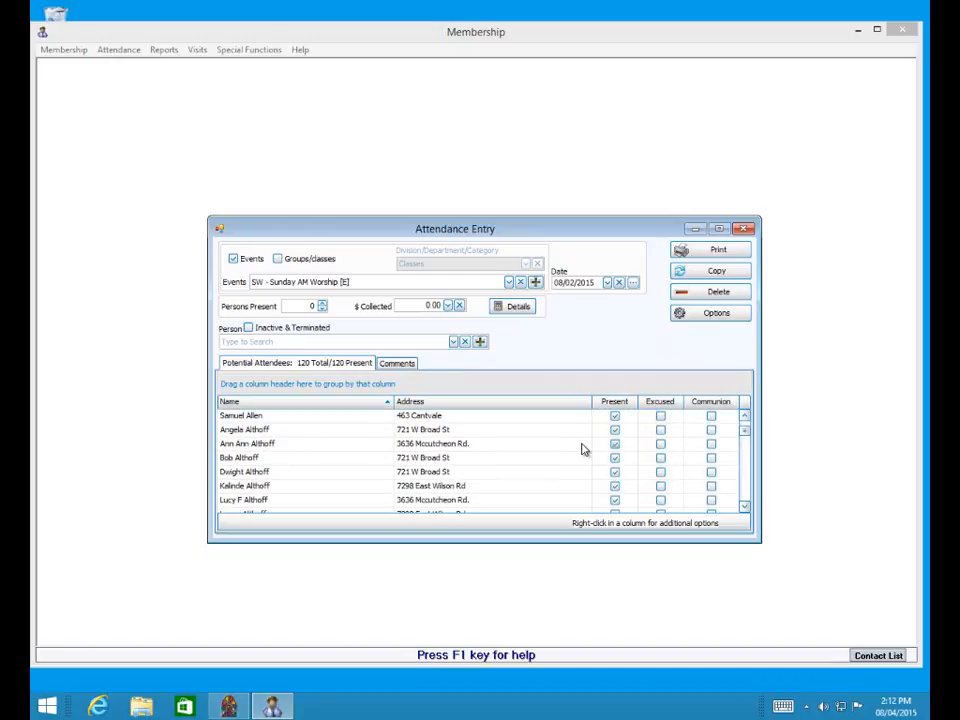
{"action": "left_click", "coordinate": [615, 445]}
{"action": "left_click", "coordinate": [744, 493]}
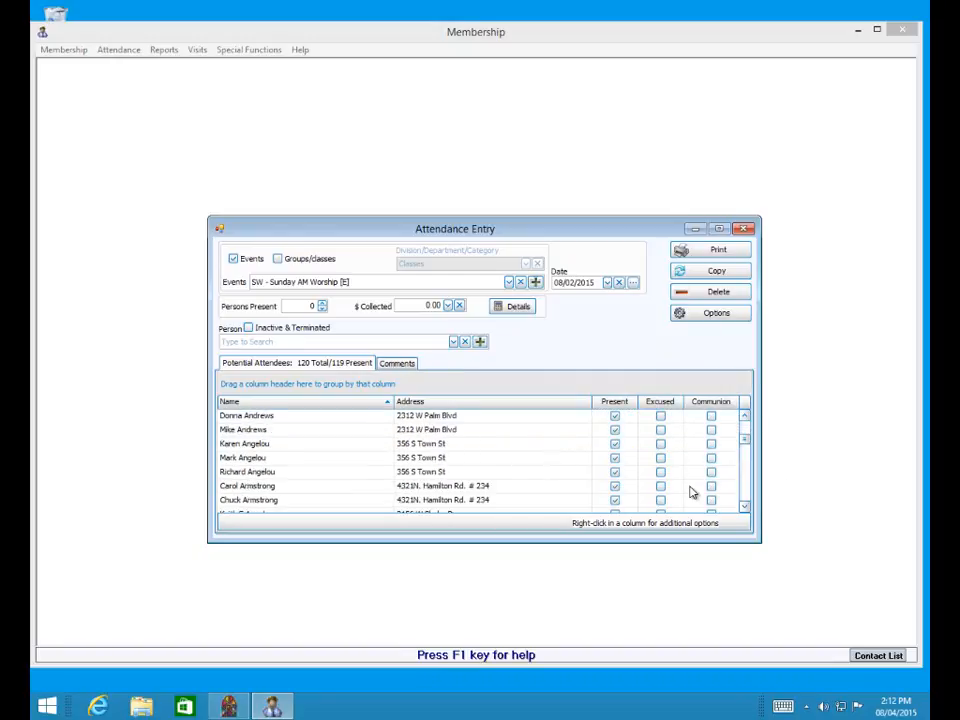
{"action": "left_click", "coordinate": [615, 471]}
{"action": "left_click", "coordinate": [615, 499]}
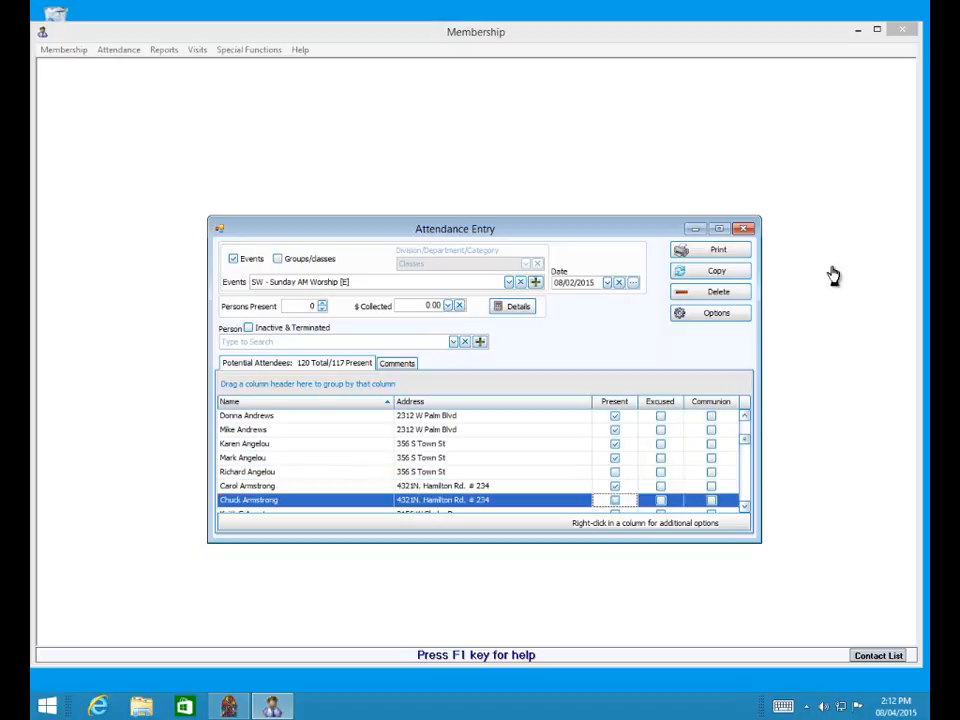
Turn off tracking of communion and excused absences for events in the attendance options
{"action": "left_click", "coordinate": [724, 315]}
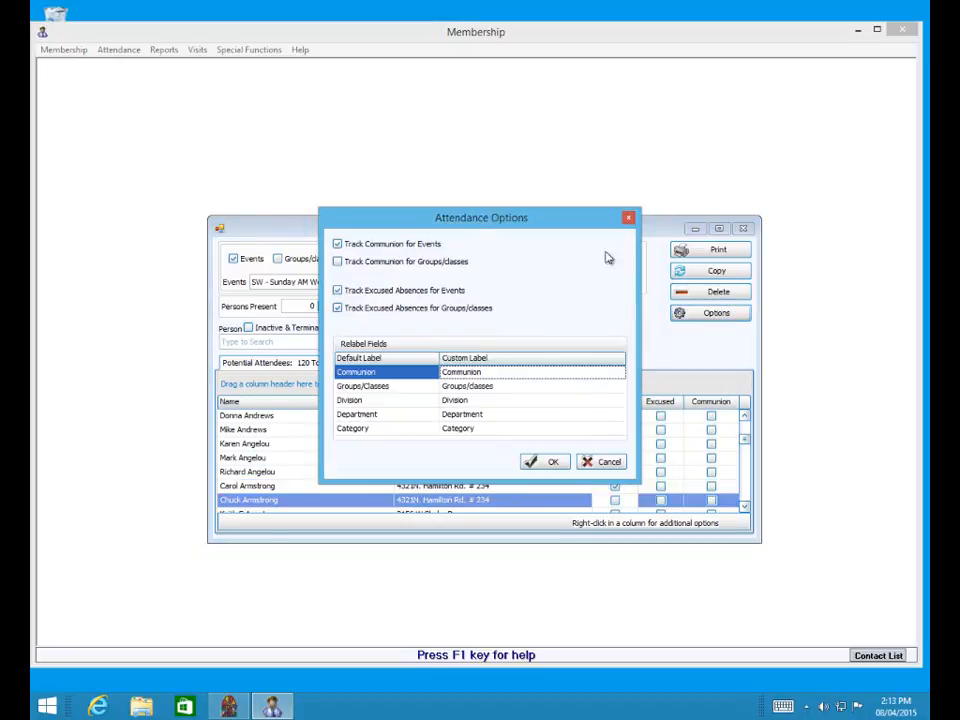
{"action": "left_click", "coordinate": [337, 244]}
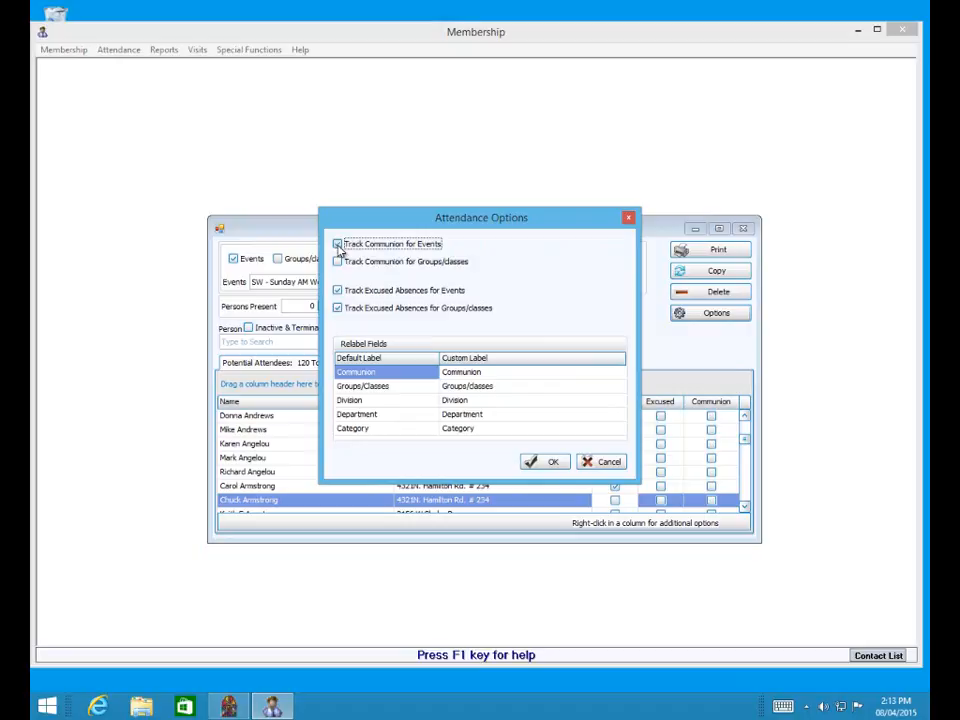
{"action": "left_click", "coordinate": [340, 290]}
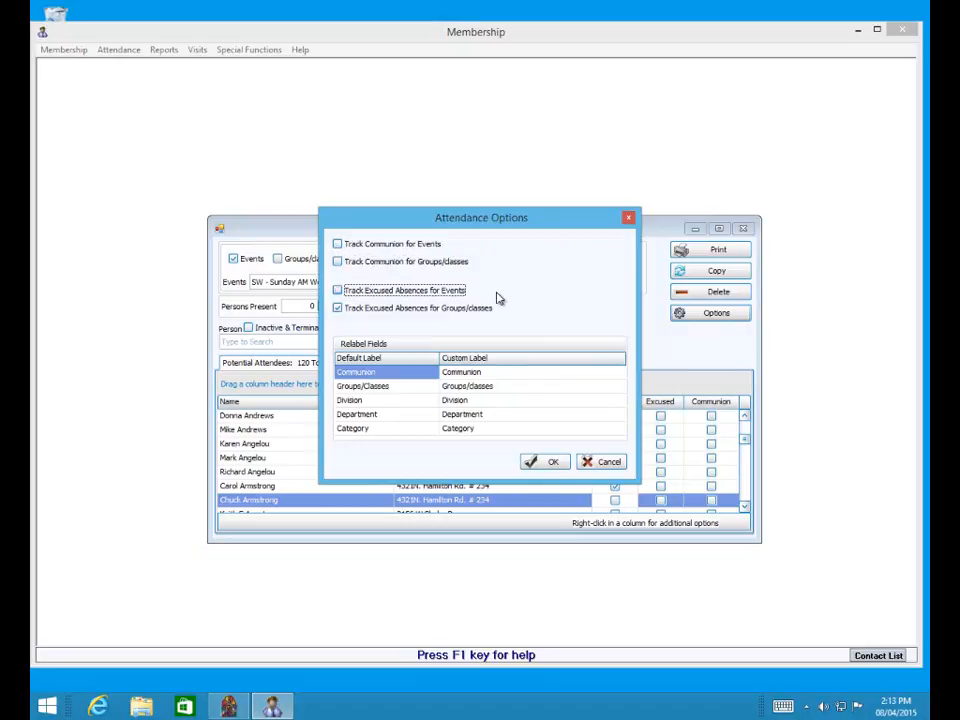
{"action": "left_click", "coordinate": [550, 470]}
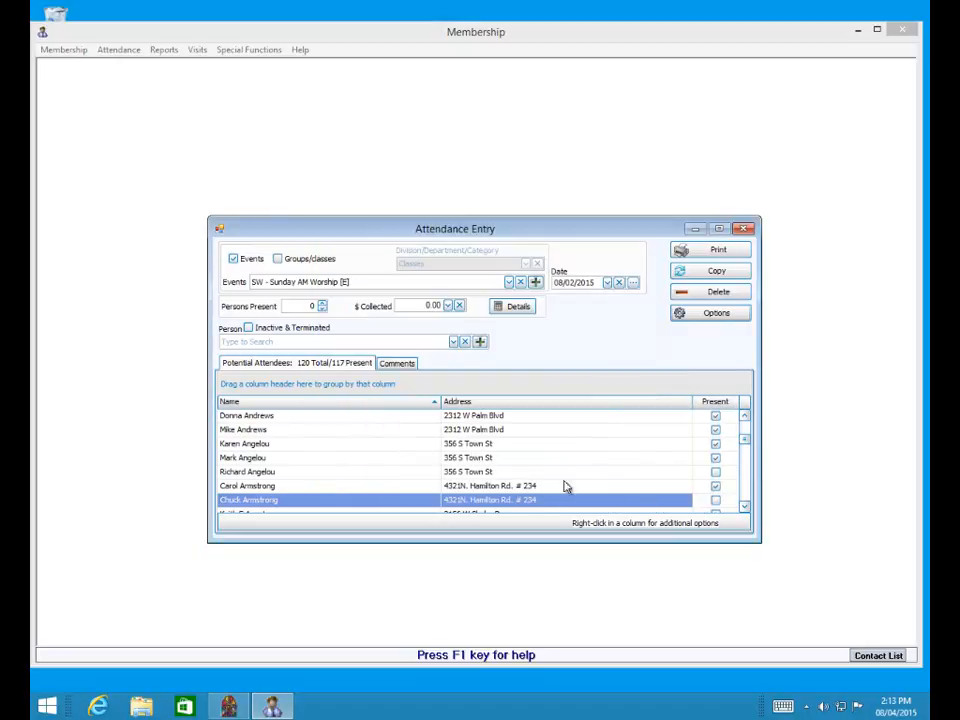
{"action": "left_click", "coordinate": [716, 416]}
{"action": "left_click", "coordinate": [714, 416]}
Open the recorded 07/19/2015 attendance for Sunday AM Worship, start deleting it, and decline the deletion
{"action": "left_click", "coordinate": [606, 282]}
{"action": "left_click", "coordinate": [632, 284]}
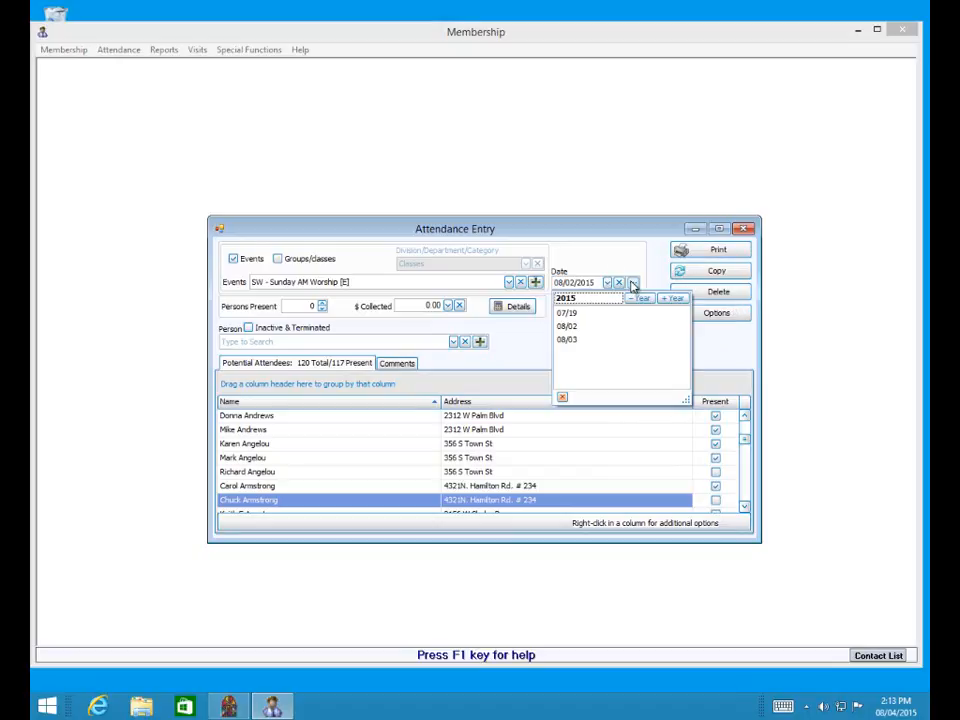
{"action": "left_click", "coordinate": [578, 312]}
{"action": "left_click", "coordinate": [727, 295]}
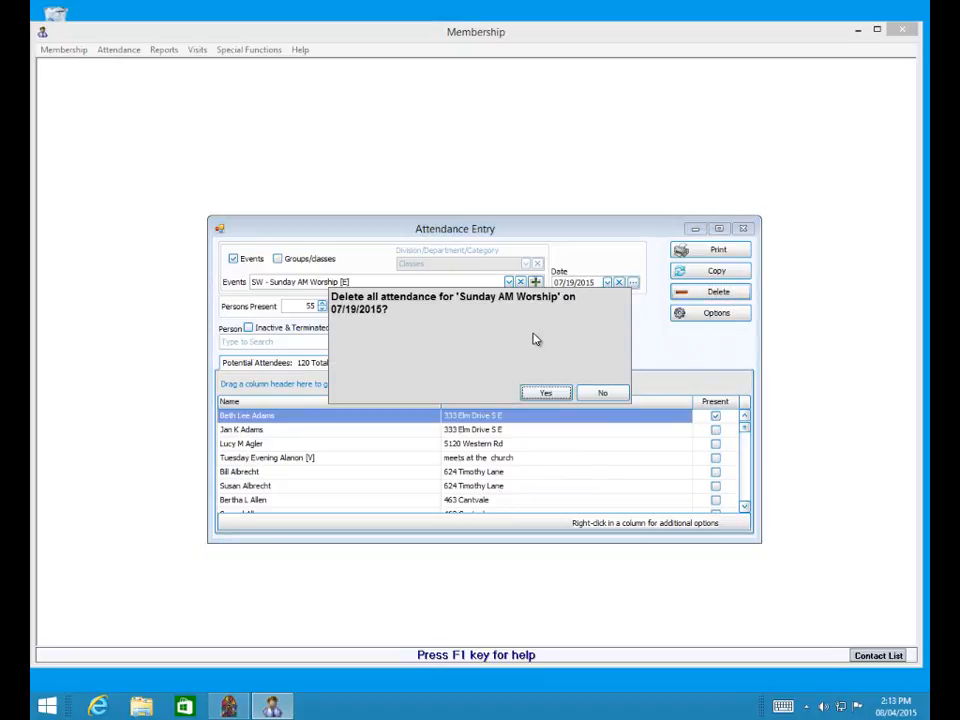
{"action": "left_click", "coordinate": [607, 394]}
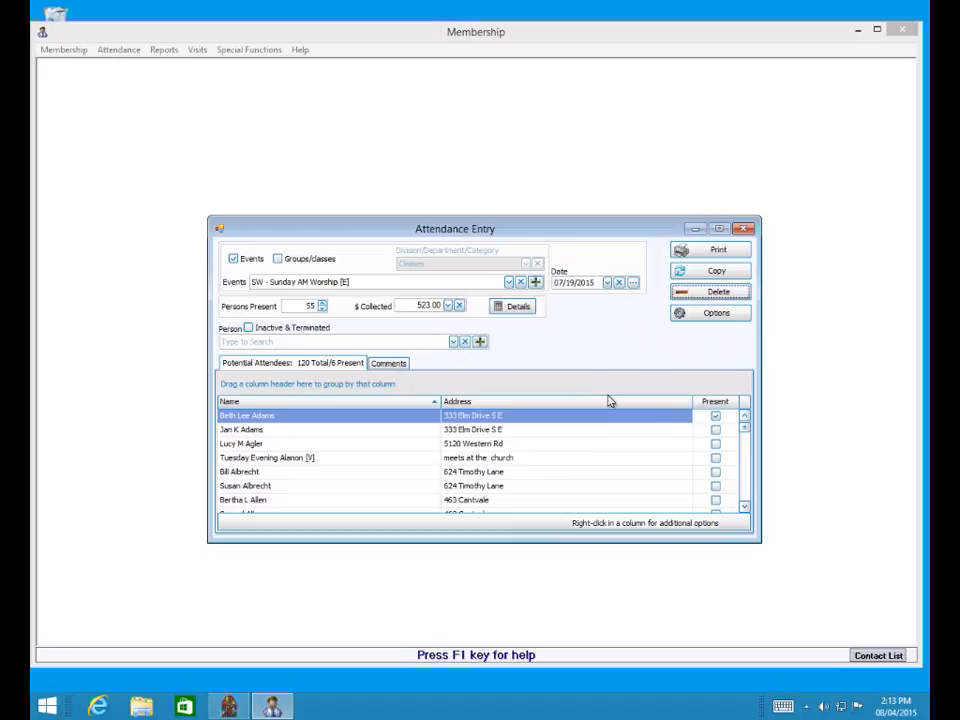
Examine the copy settings and the print choices for the 07/19/2015 Sunday AM Worship attendance without copying or printing
{"action": "left_click", "coordinate": [717, 272]}
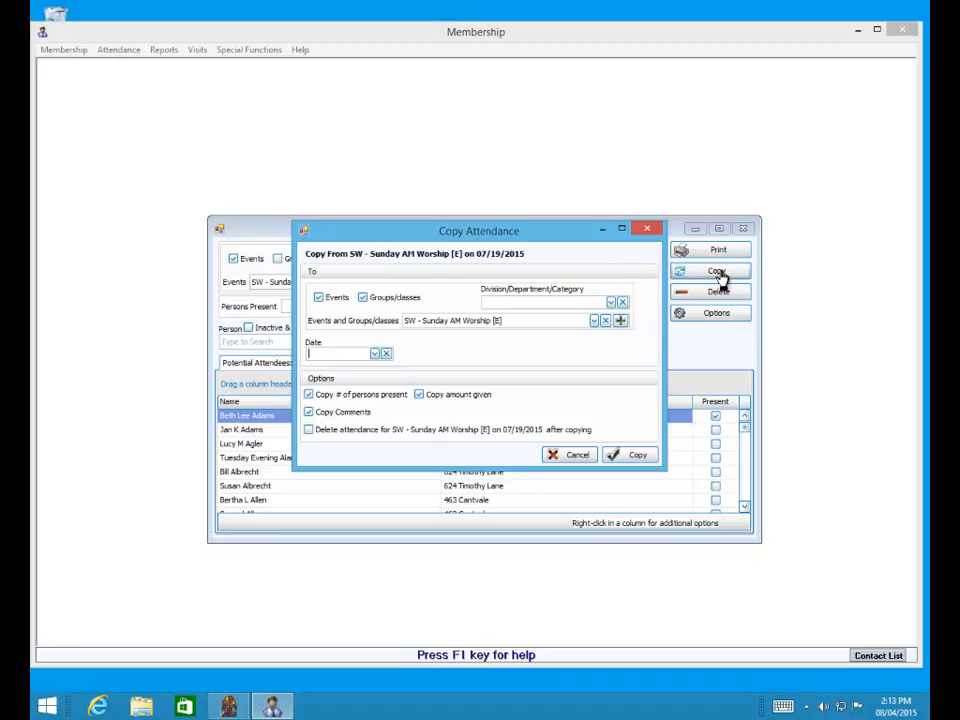
{"action": "left_click", "coordinate": [375, 354]}
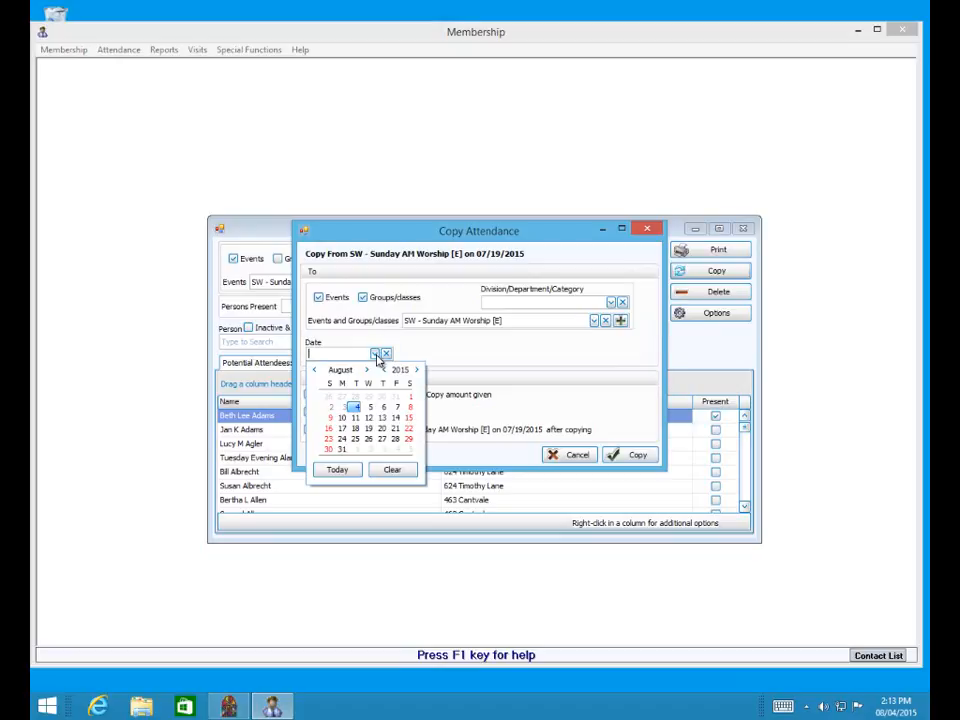
{"action": "left_click", "coordinate": [549, 386]}
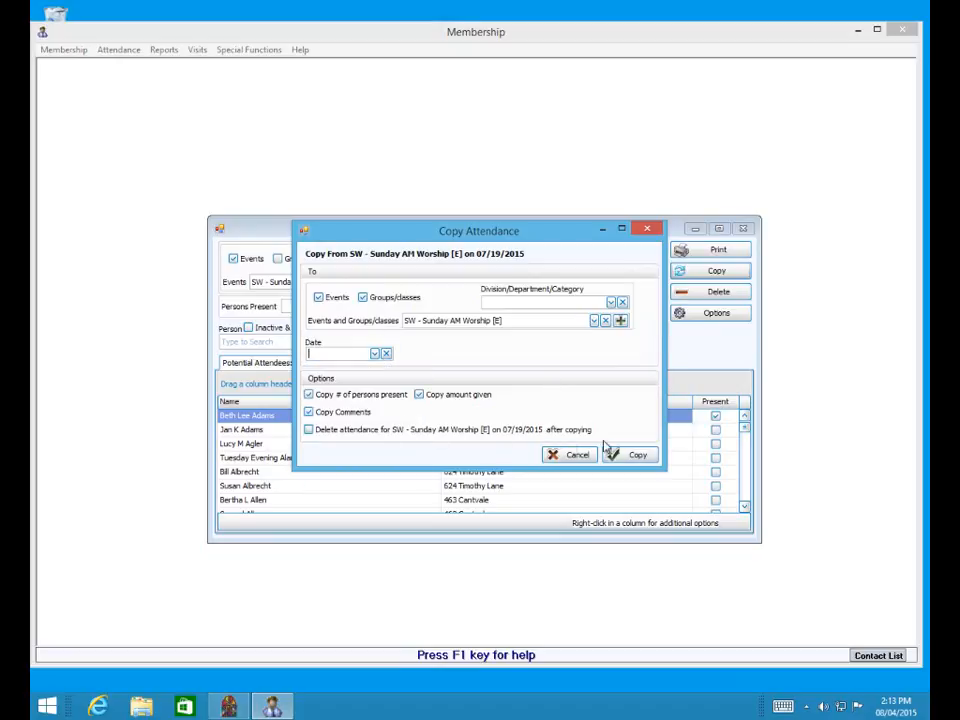
{"action": "left_click", "coordinate": [566, 454]}
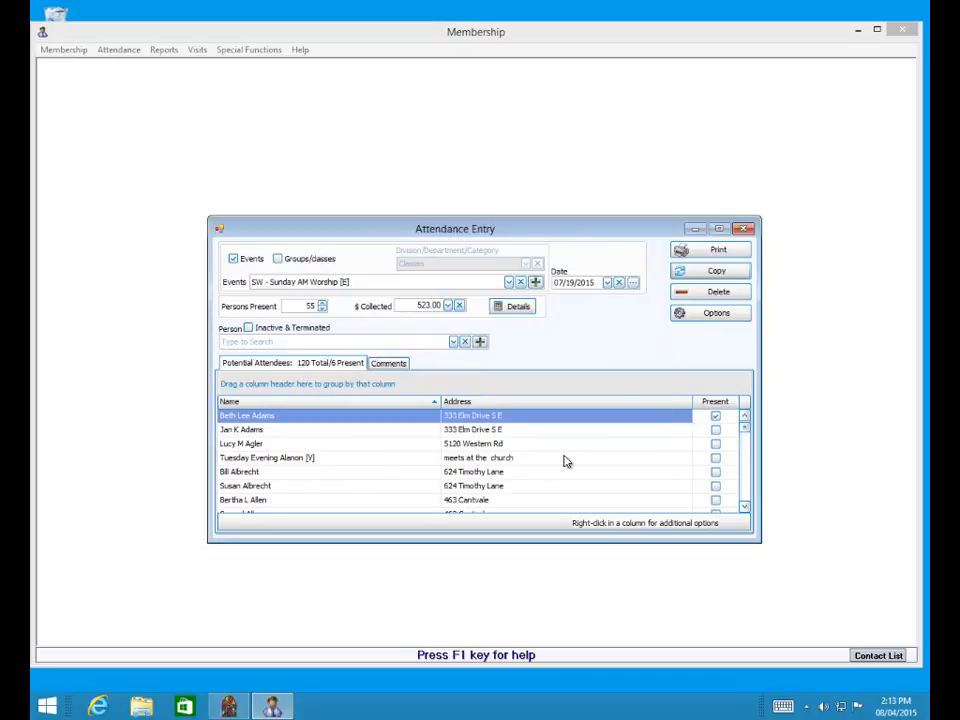
{"action": "left_click", "coordinate": [729, 252]}
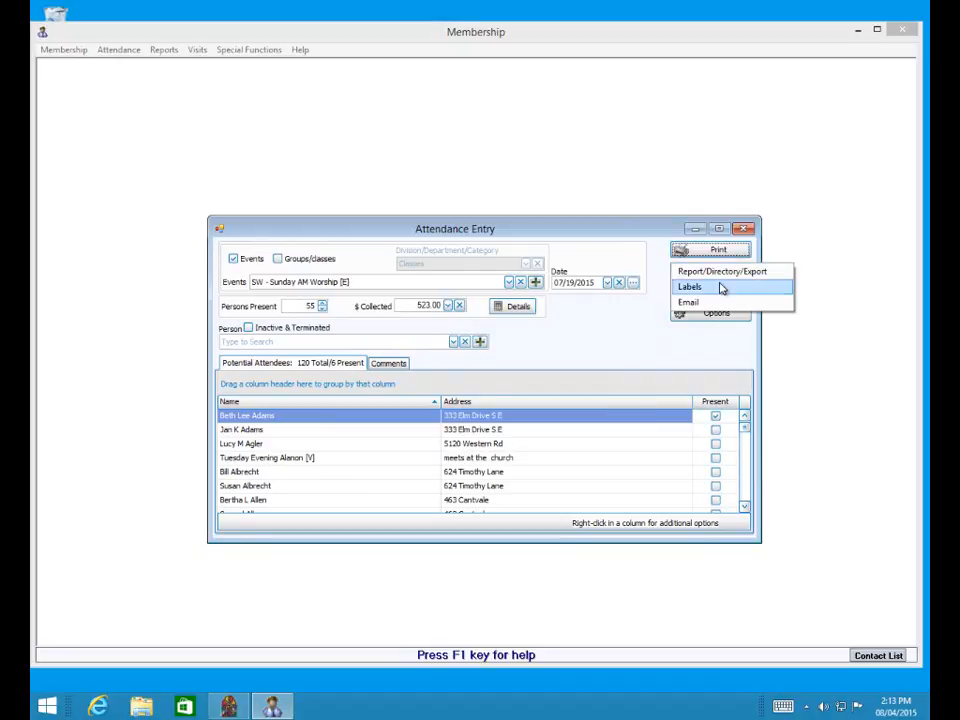
{"action": "left_click", "coordinate": [619, 314]}
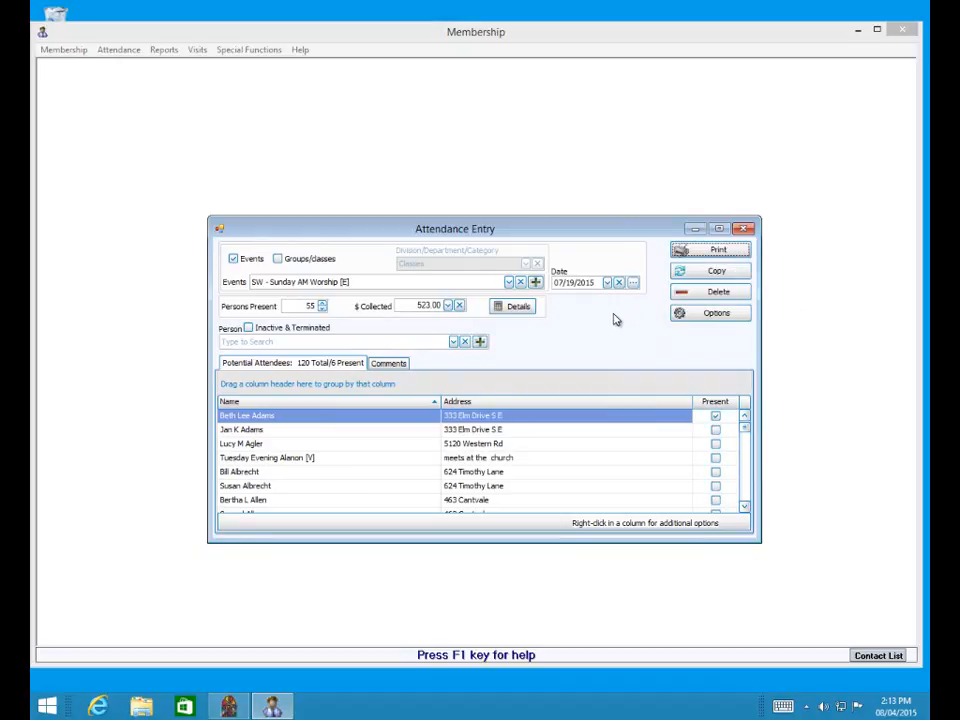
Close attendance entry and open Browse Attendance
{"action": "left_click", "coordinate": [746, 229]}
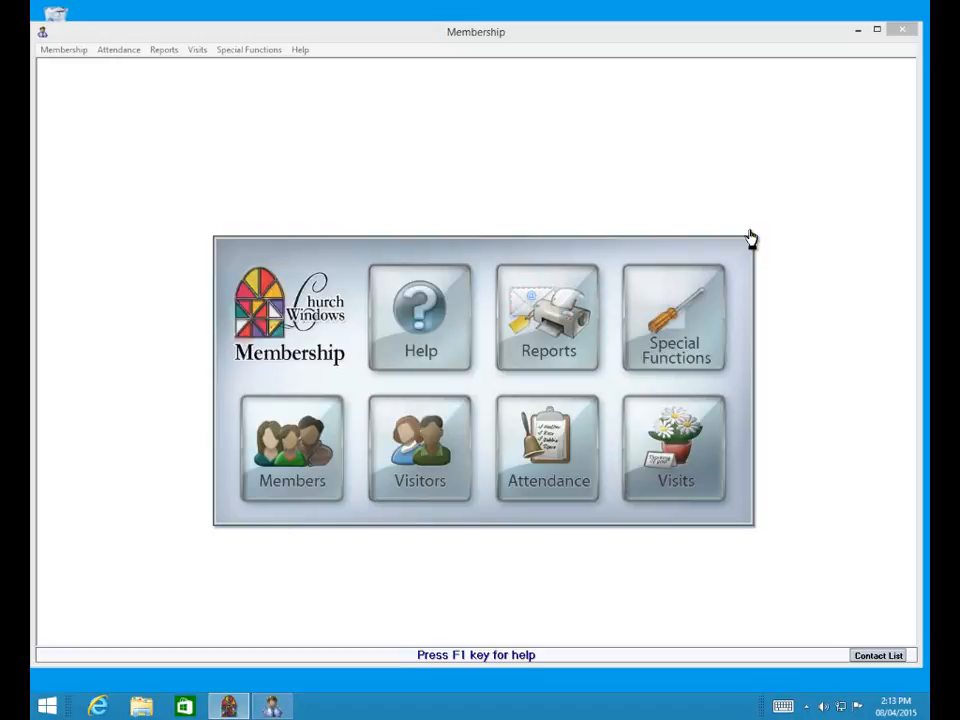
{"action": "left_click", "coordinate": [548, 463]}
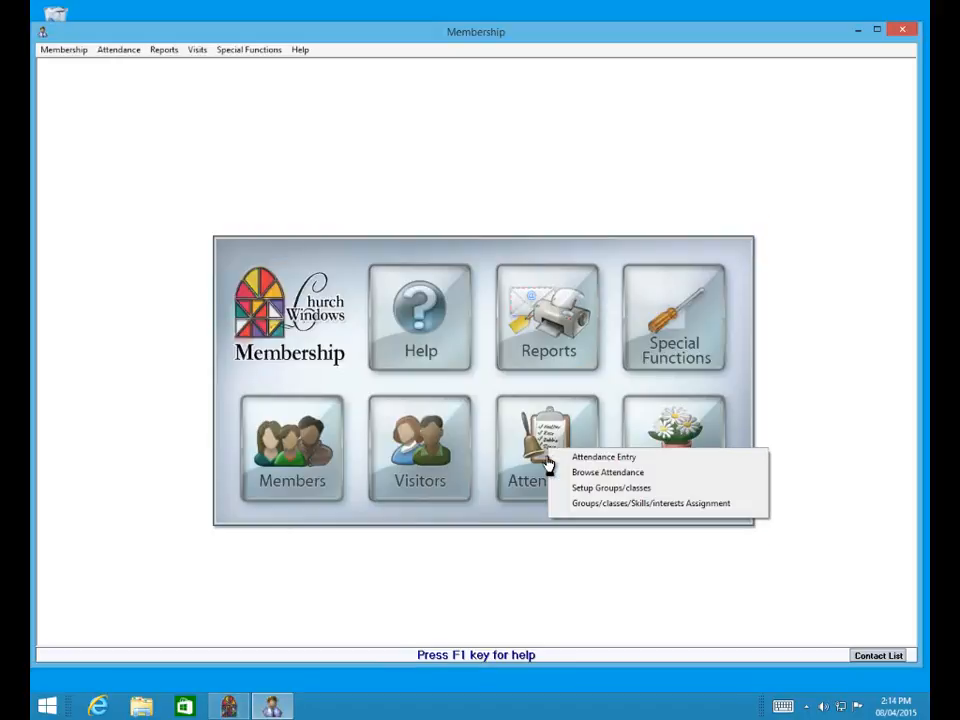
{"action": "left_click", "coordinate": [569, 474]}
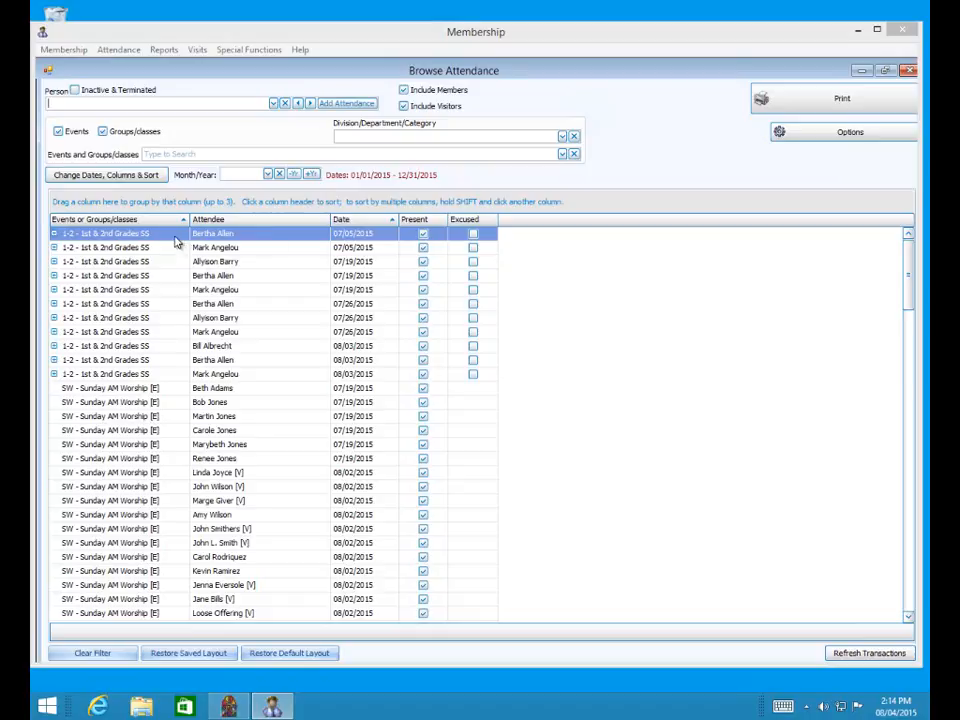
Filter the attendance records by person, viewing the fifth listed person's attendance and then the first listed person's
{"action": "left_click", "coordinate": [50, 103]}
{"action": "left_click", "coordinate": [272, 104]}
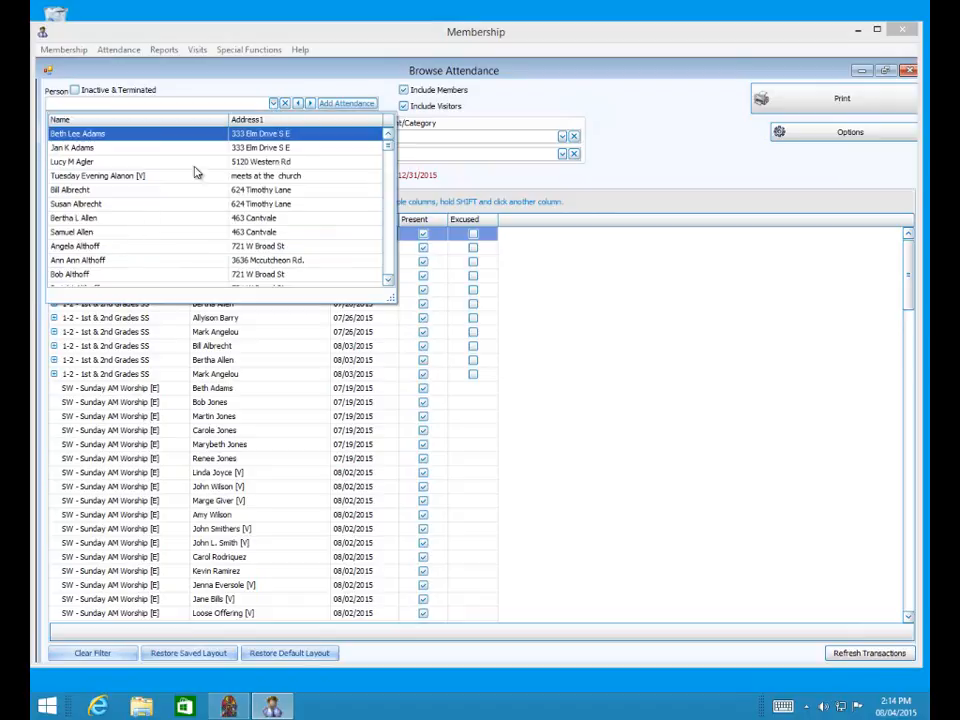
{"action": "left_click", "coordinate": [103, 188]}
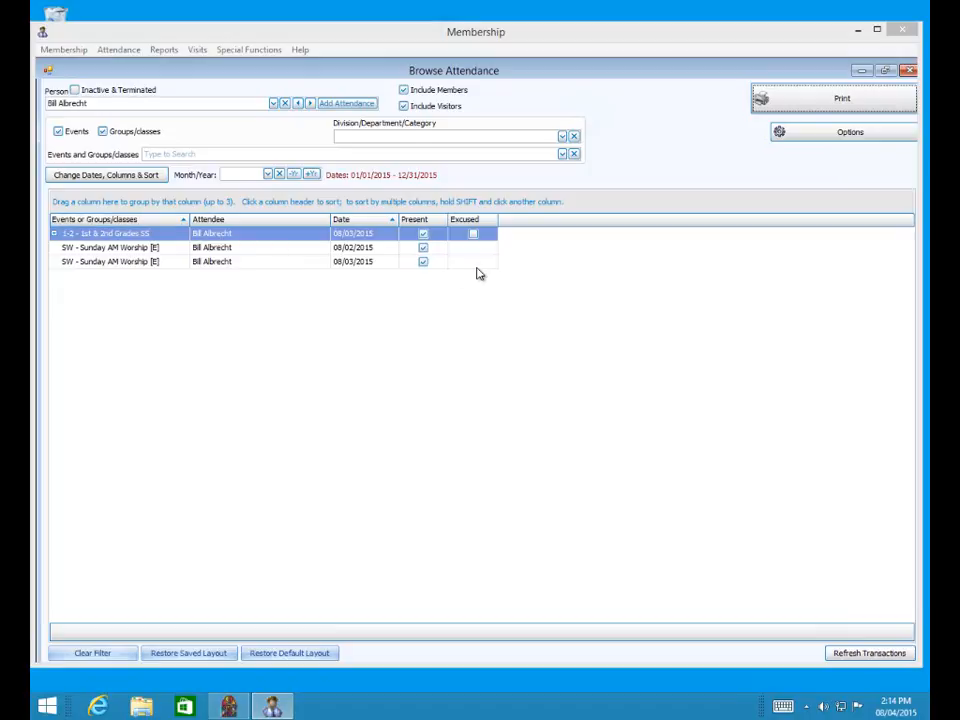
{"action": "left_click", "coordinate": [273, 103]}
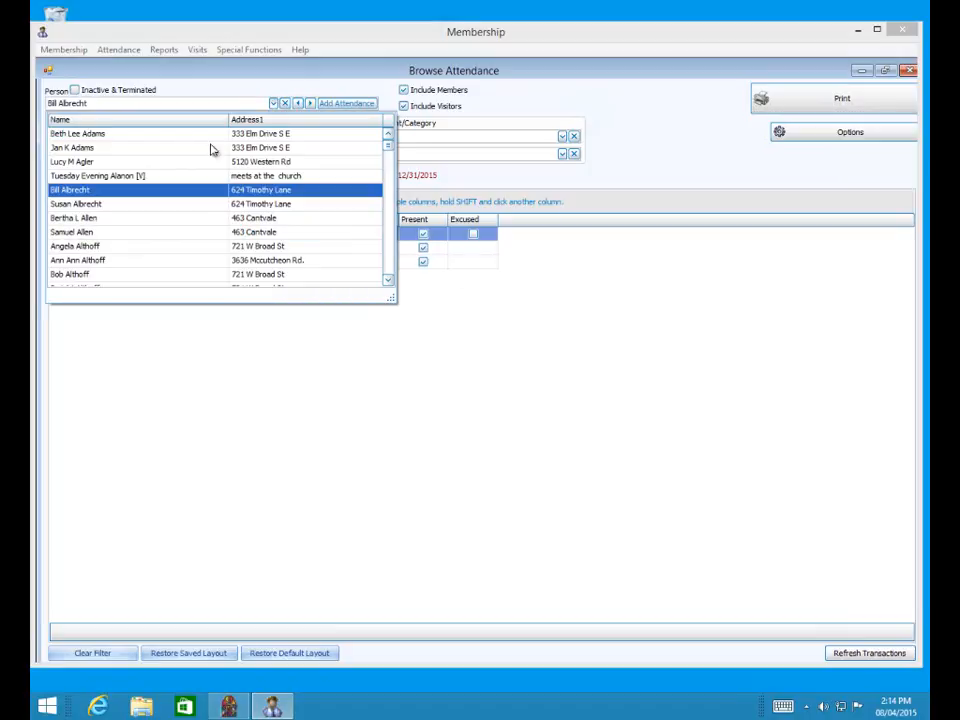
{"action": "left_click", "coordinate": [165, 136]}
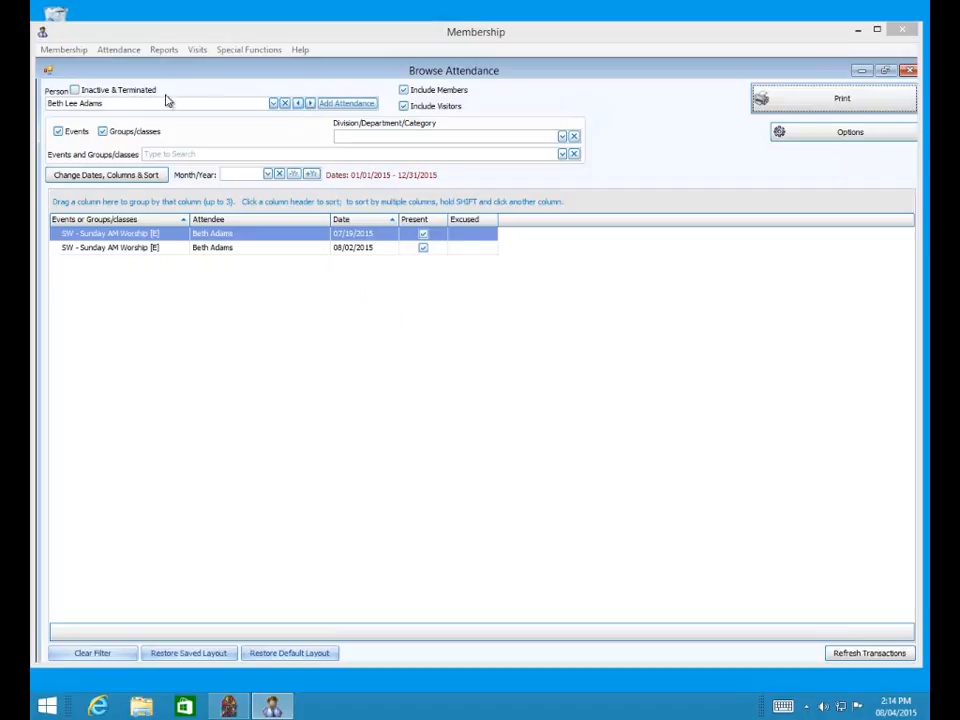
Search the person filter by last name and show the attendance of the first match
{"action": "left_click_drag", "start_coordinate": [124, 103], "coordinate": [35, 92]}
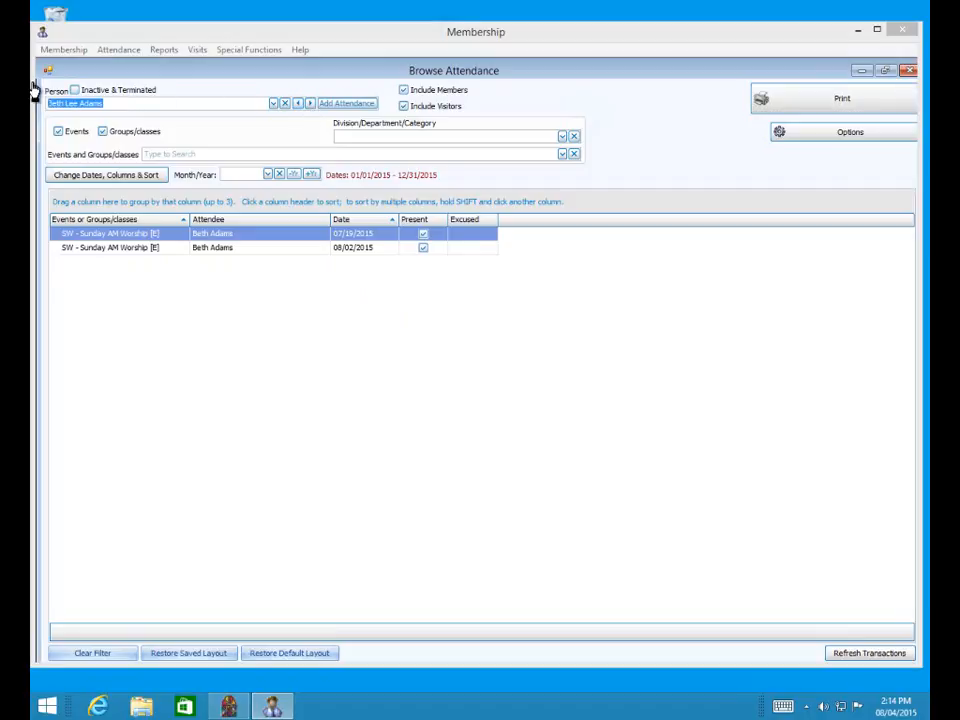
{"action": "type", "text": "jones"}
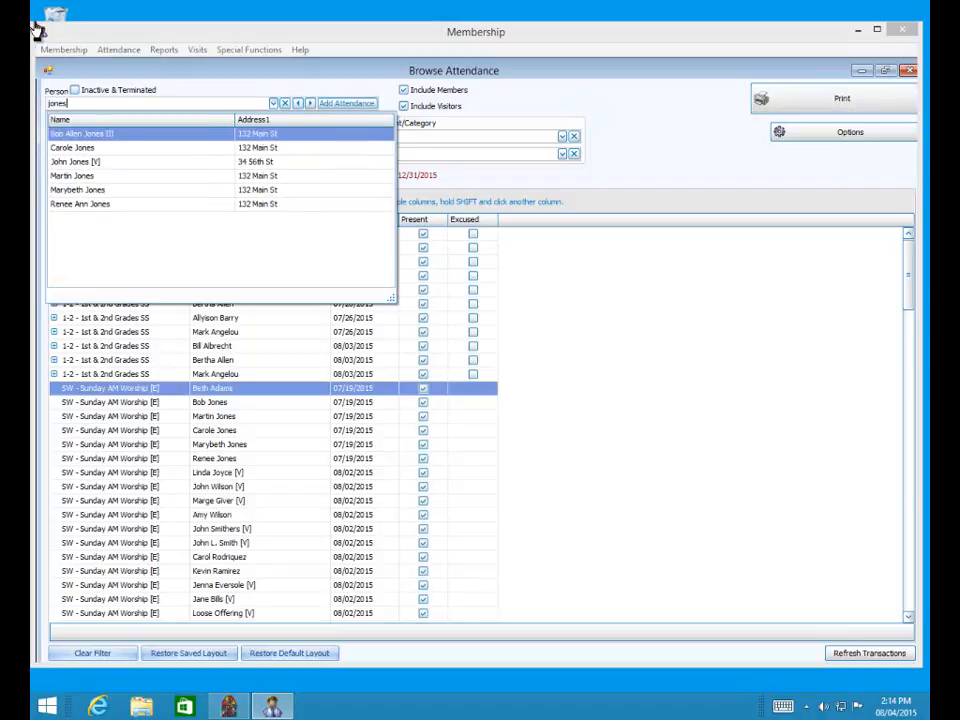
{"action": "left_click", "coordinate": [92, 137]}
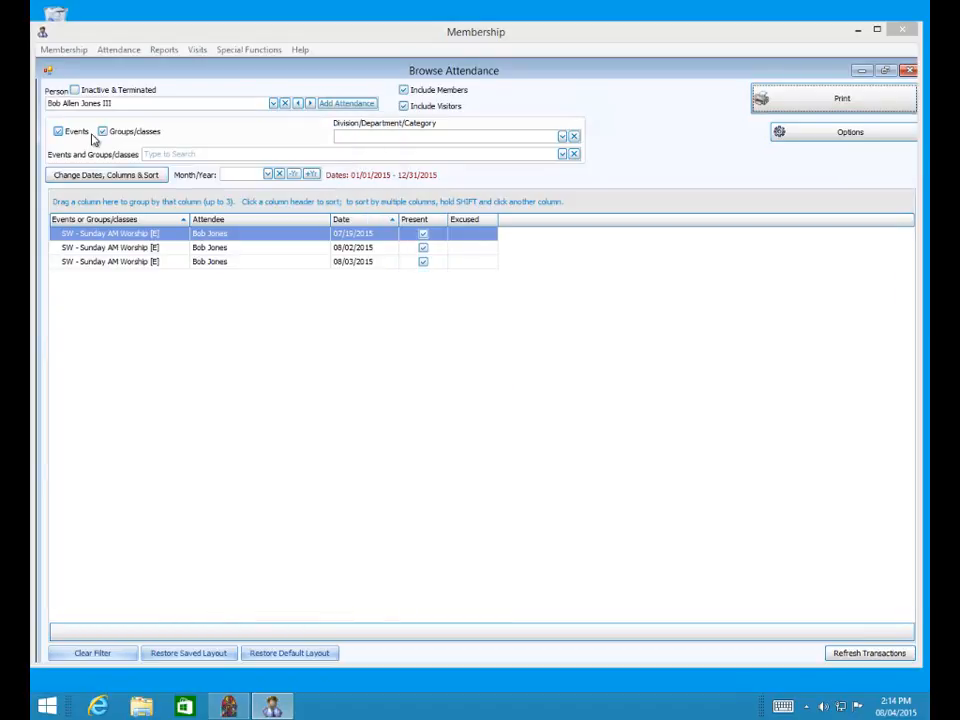
Step forward to the last person with that surname, and view the Add Attendance form without saving an entry
{"action": "left_click", "coordinate": [311, 104]}
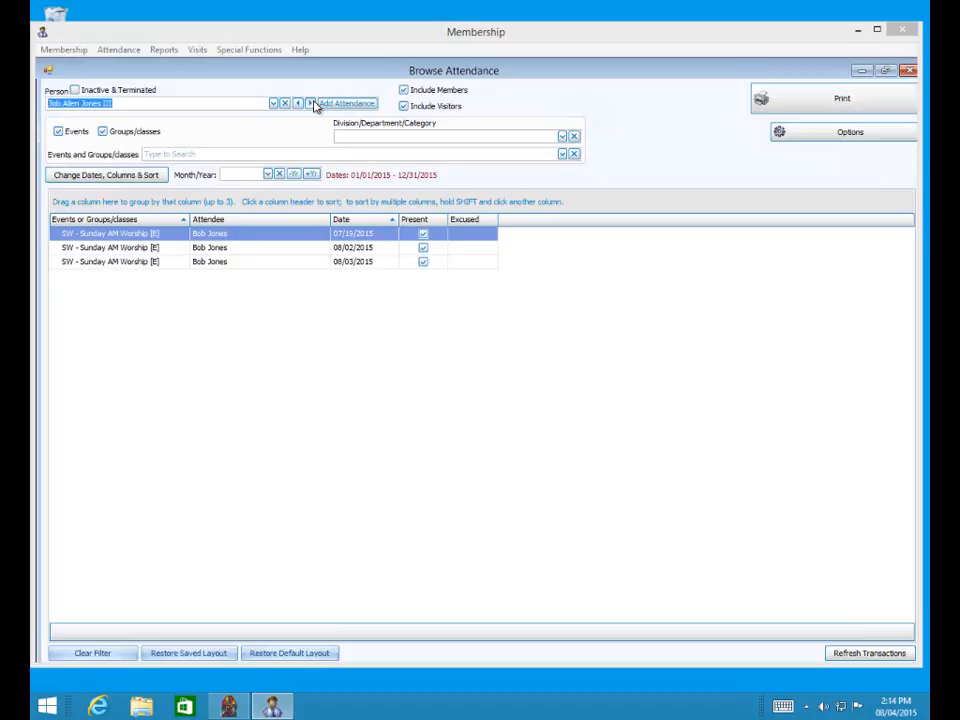
{"action": "left_click", "coordinate": [311, 104]}
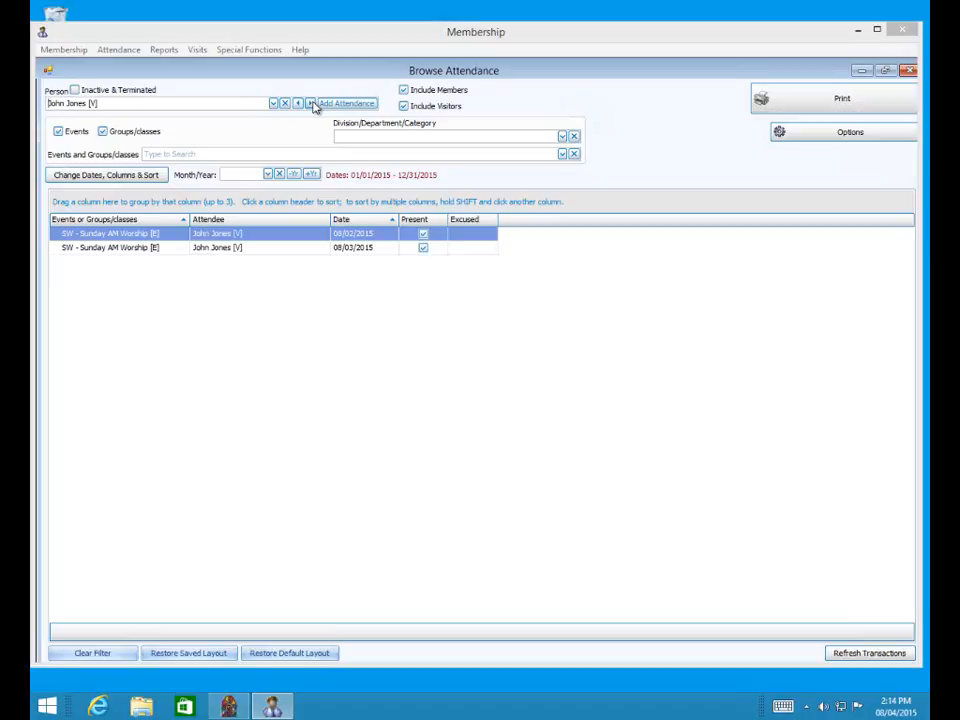
{"action": "left_click", "coordinate": [311, 104]}
{"action": "left_click", "coordinate": [311, 104]}
{"action": "left_click", "coordinate": [311, 104]}
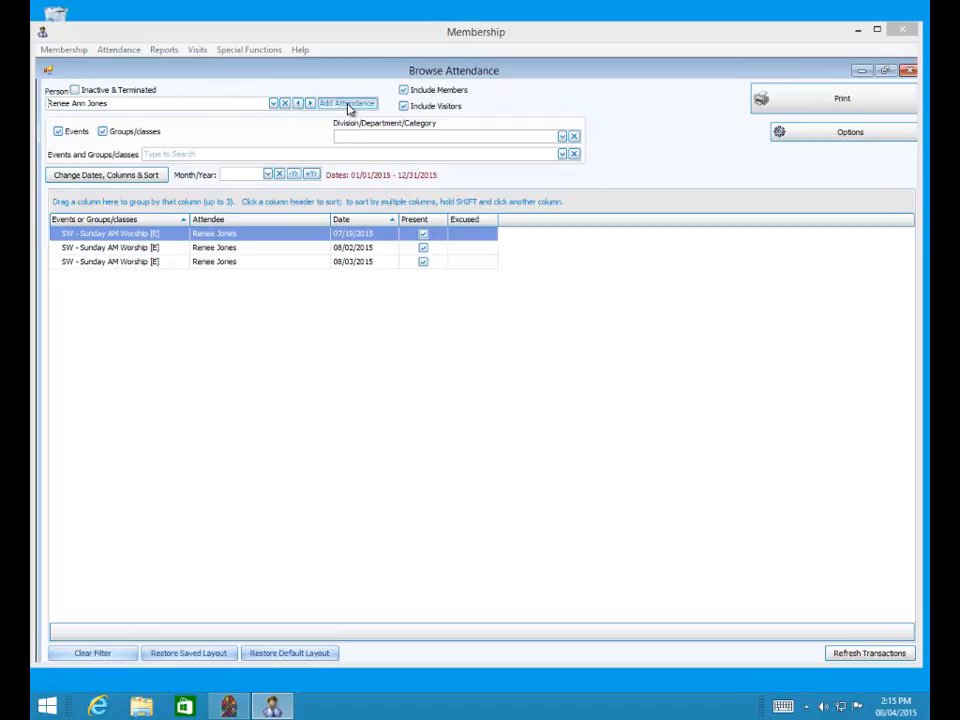
{"action": "left_click", "coordinate": [348, 104]}
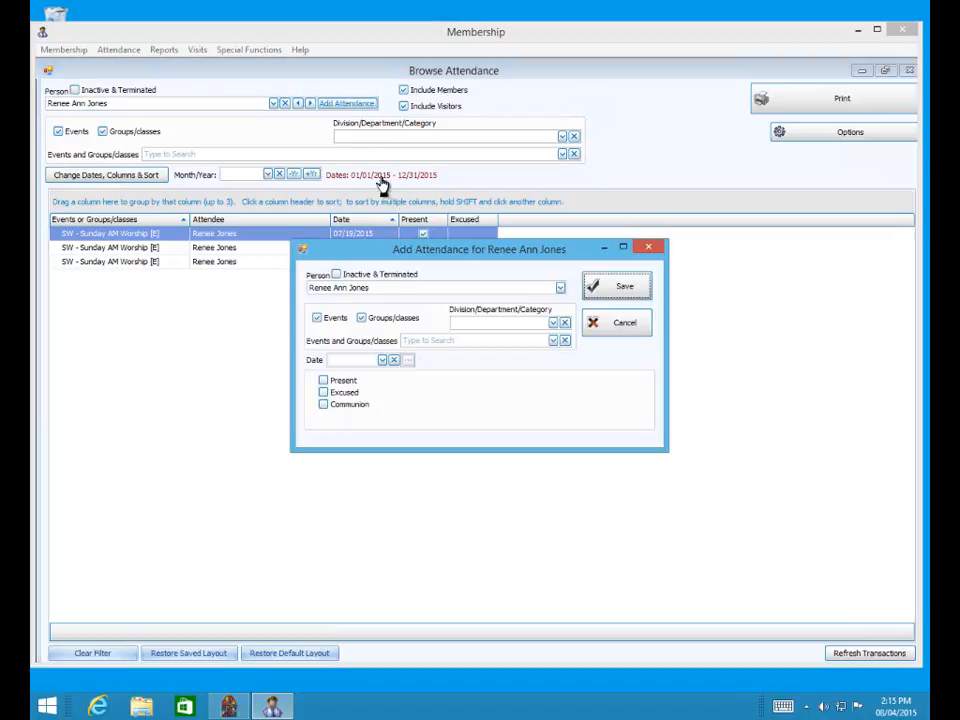
{"action": "left_click", "coordinate": [617, 326]}
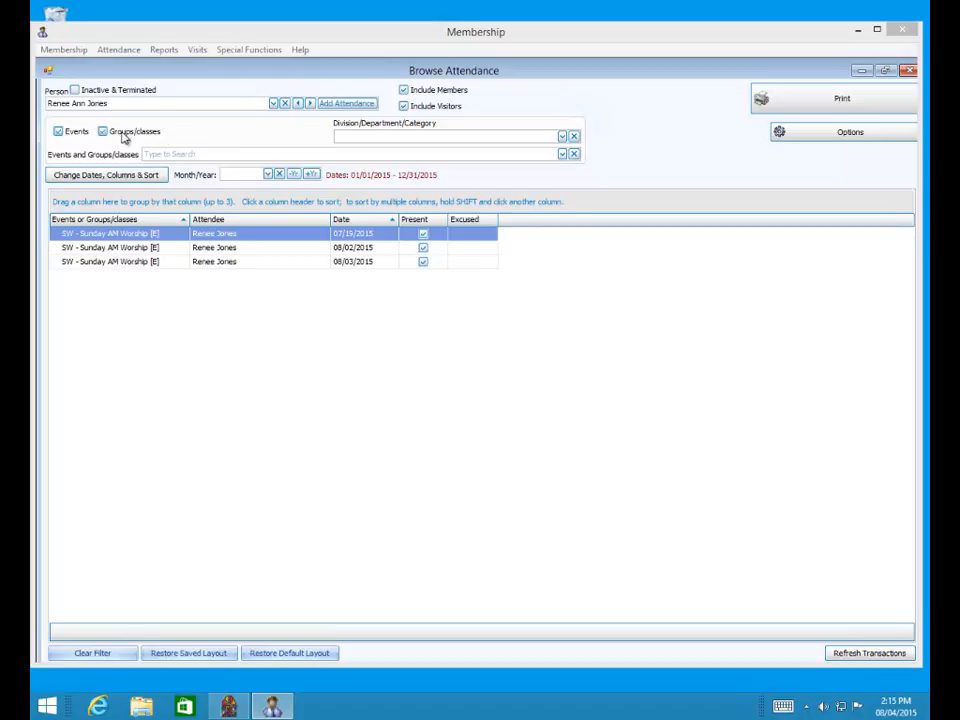
Filter the records to division Classes and the 1-2 - 1st & 2nd Grades SS class, and clear the person filter
{"action": "left_click", "coordinate": [562, 136]}
{"action": "left_click", "coordinate": [410, 165]}
{"action": "left_click", "coordinate": [562, 154]}
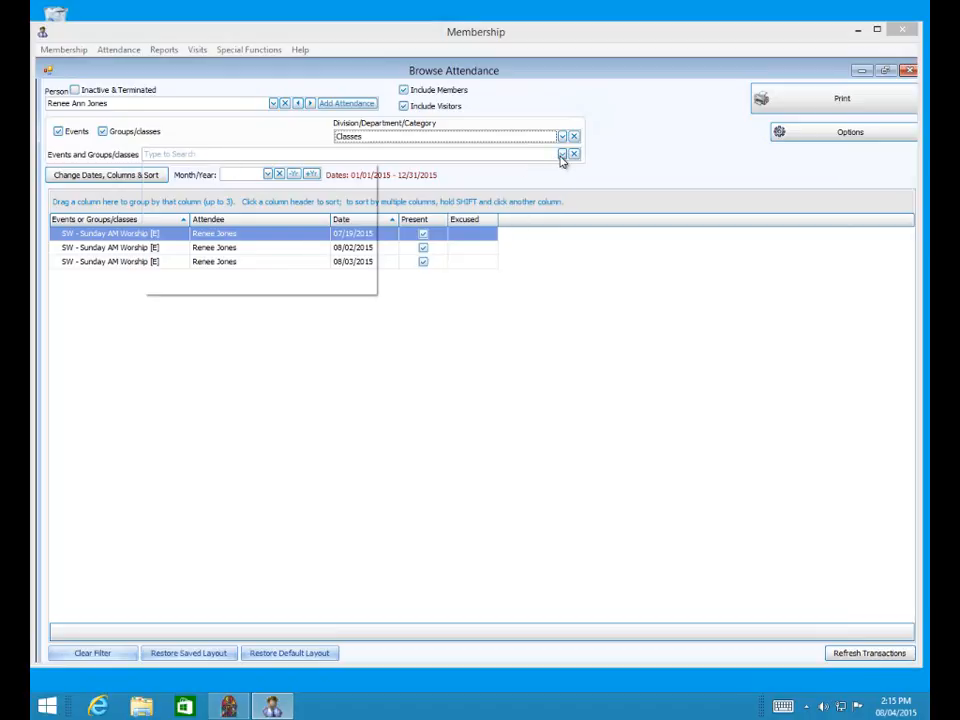
{"action": "left_click", "coordinate": [257, 186]}
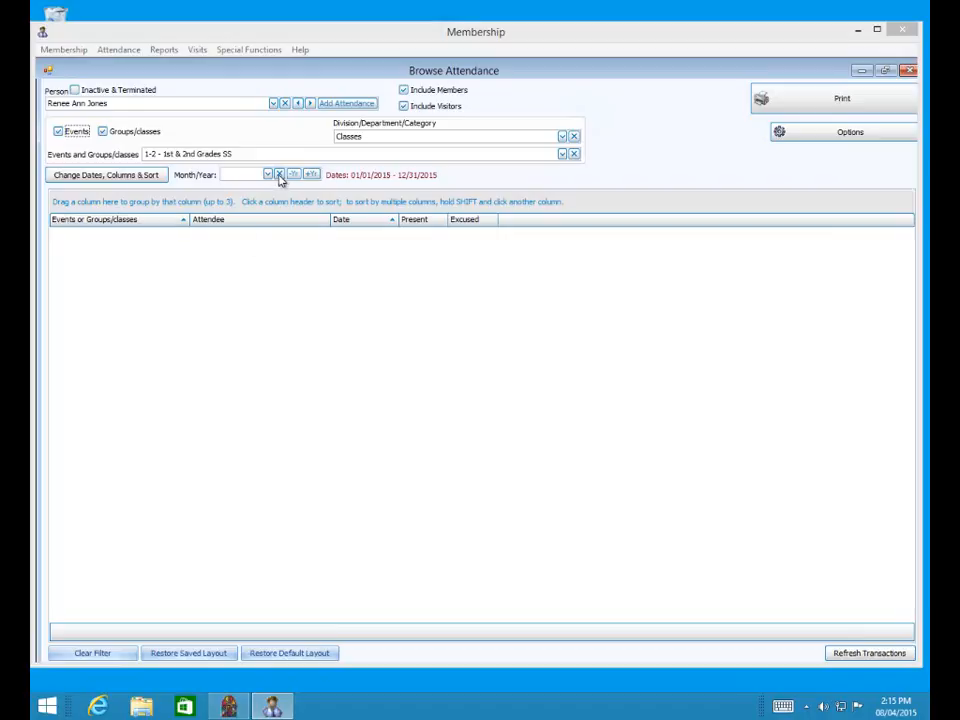
{"action": "left_click", "coordinate": [285, 104]}
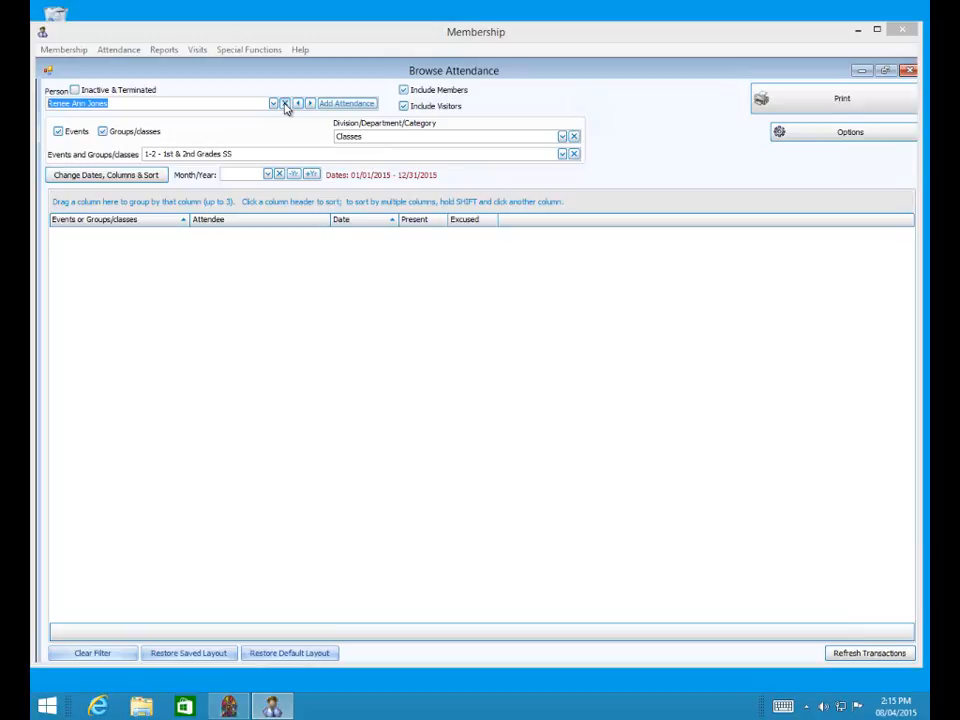
{"action": "left_click", "coordinate": [285, 104]}
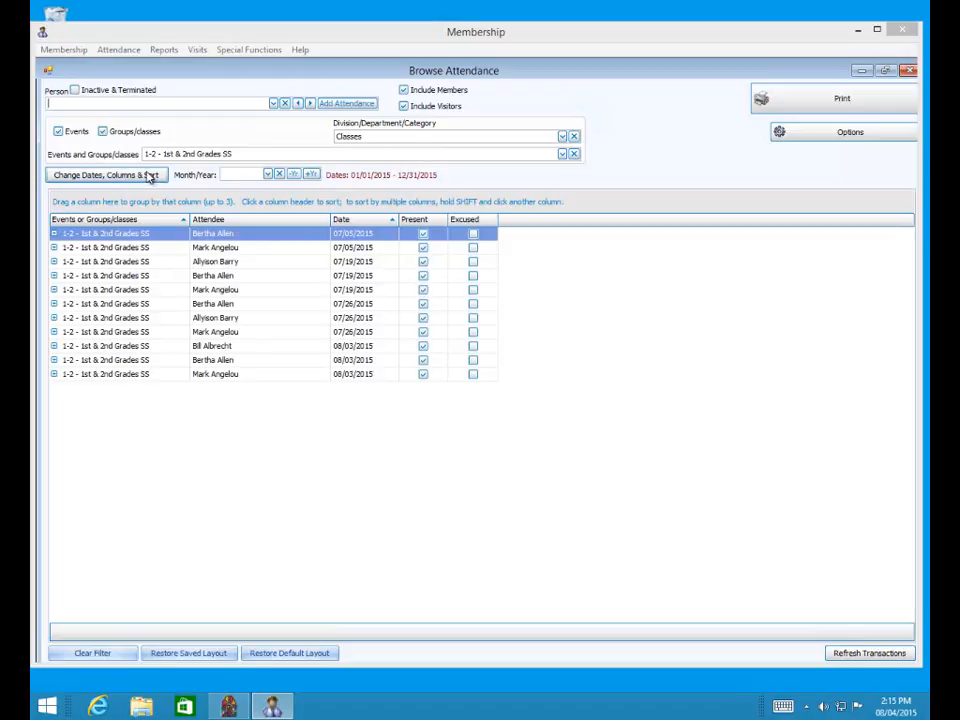
Set the attendance date range to 08/01/2015 through 08/31/2015 in the grid and report setup
{"action": "left_click", "coordinate": [62, 177]}
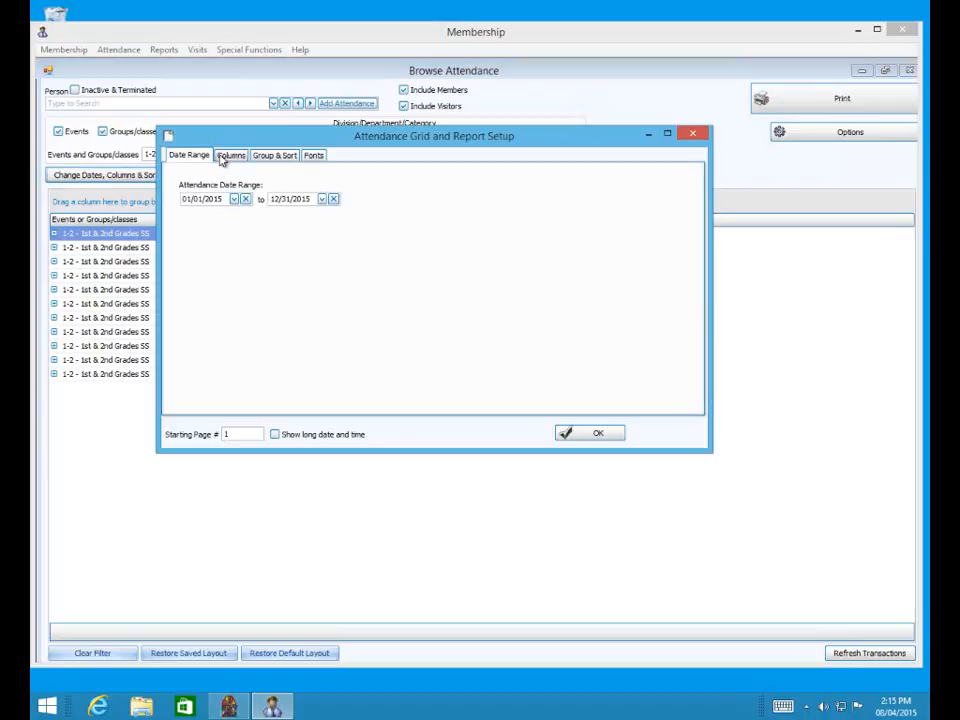
{"action": "left_click_drag", "start_coordinate": [232, 143], "coordinate": [294, 212]}
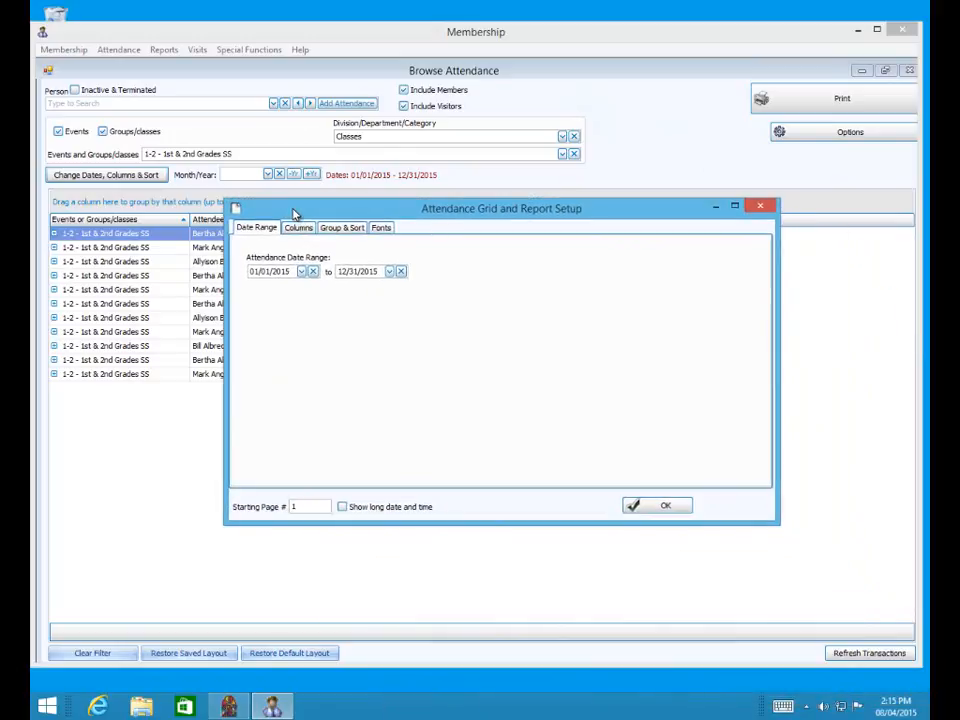
{"action": "left_click", "coordinate": [301, 271]}
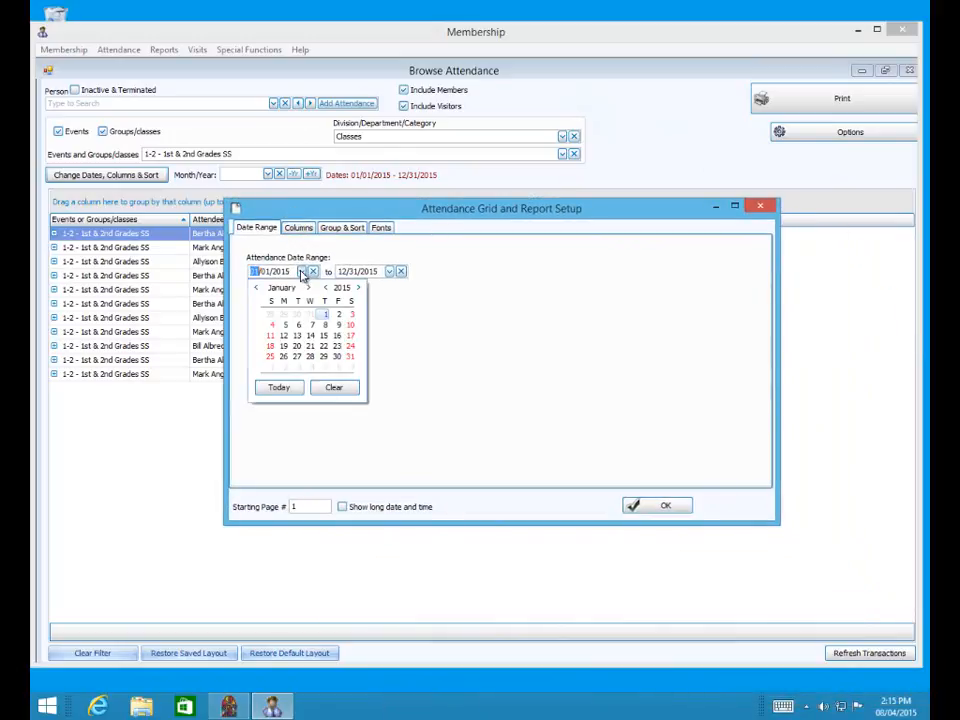
{"action": "left_click", "coordinate": [288, 389]}
{"action": "left_click", "coordinate": [301, 271]}
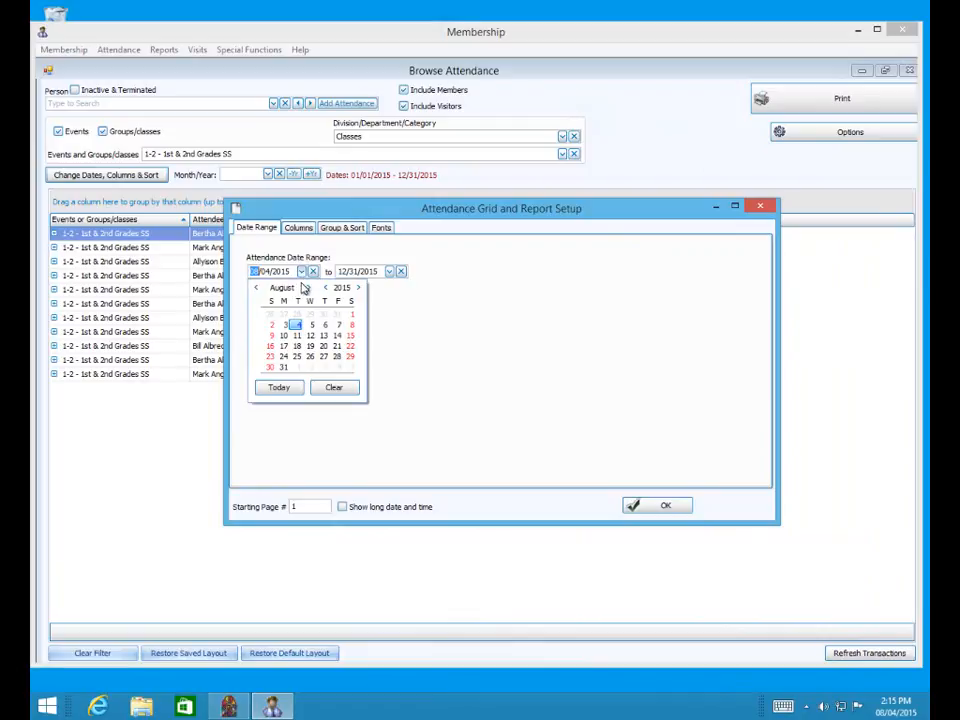
{"action": "left_click", "coordinate": [354, 319]}
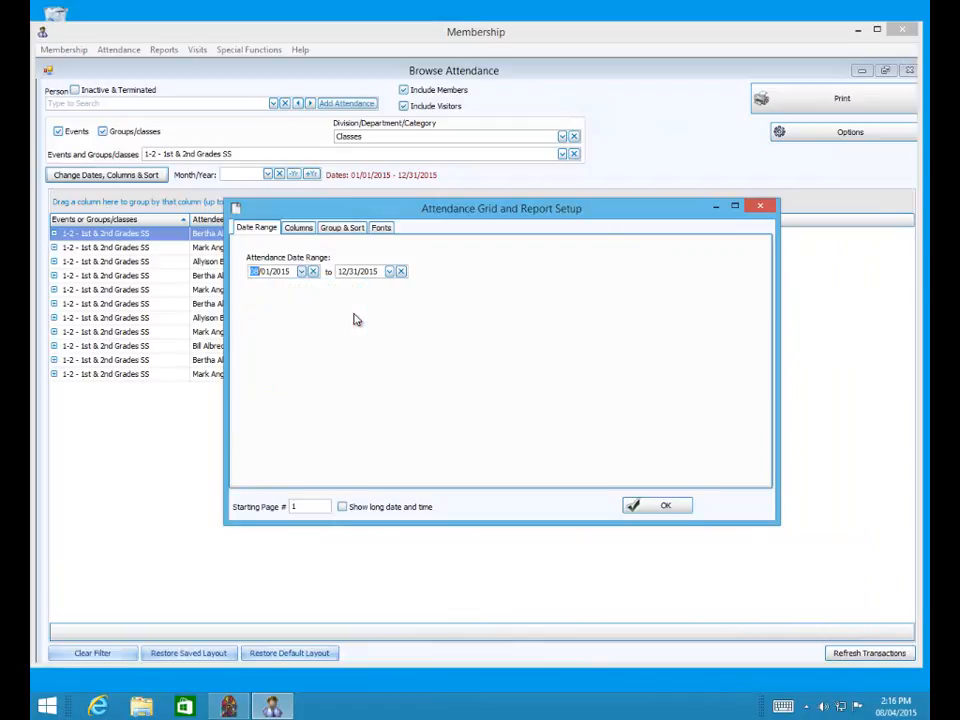
{"action": "left_click", "coordinate": [390, 272]}
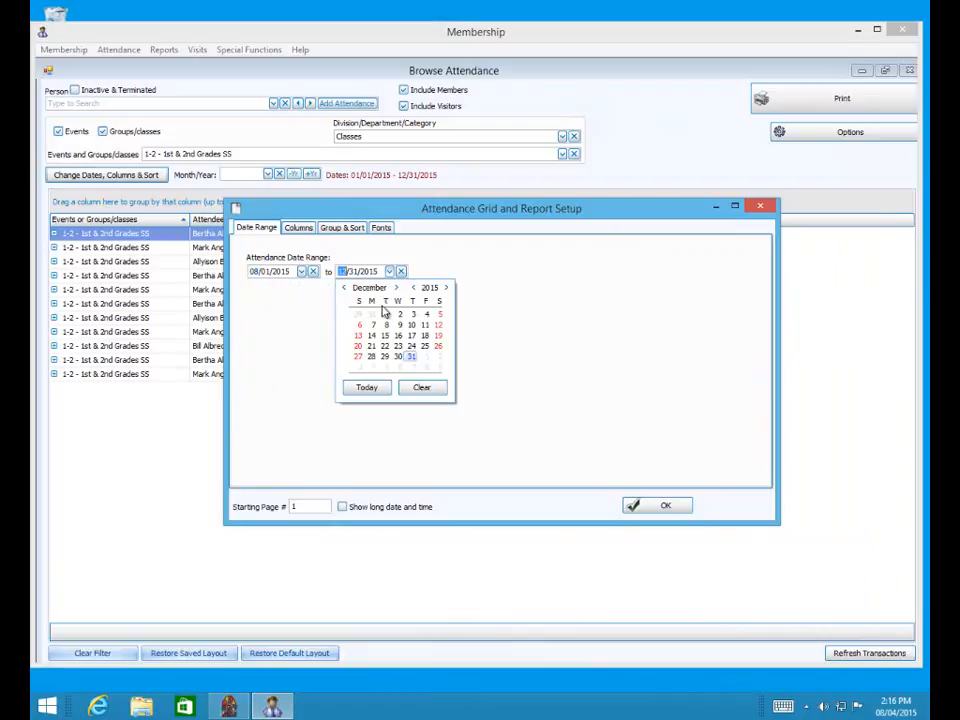
{"action": "left_click", "coordinate": [367, 387]}
{"action": "left_click", "coordinate": [389, 275]}
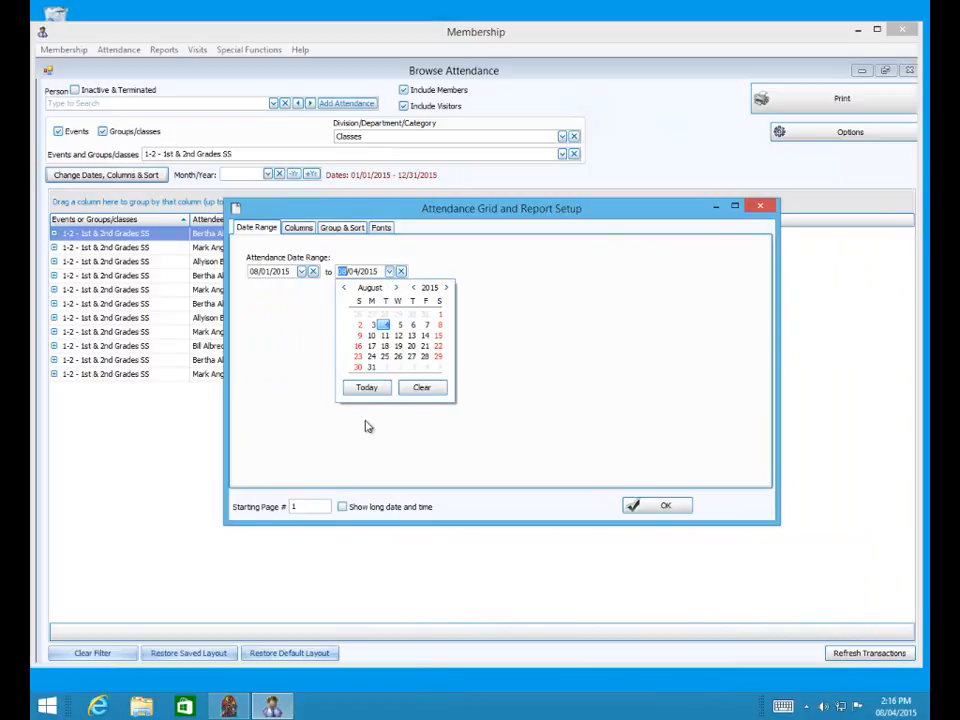
{"action": "left_click", "coordinate": [372, 367]}
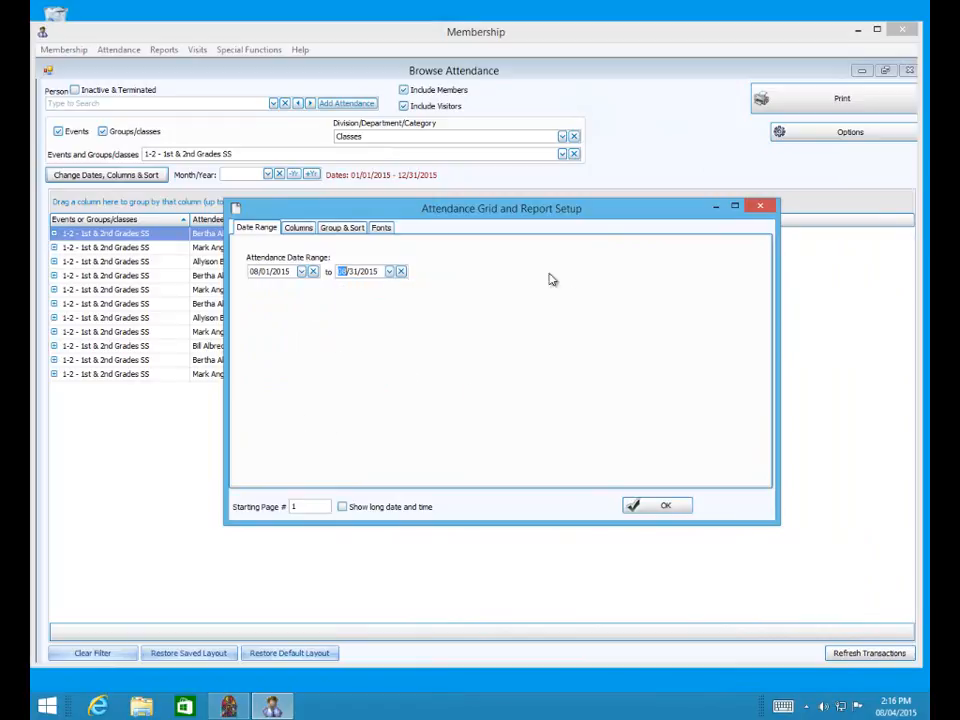
Review the grid's column setup, apply the settings, and expand the additional info of the first attendance record
{"action": "left_click", "coordinate": [297, 229]}
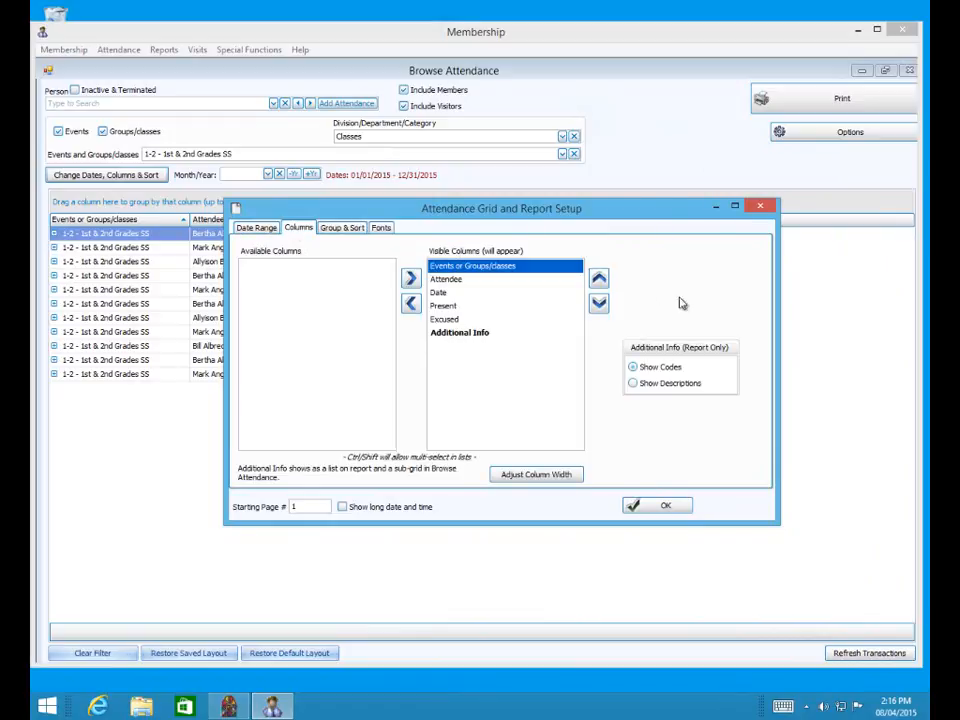
{"action": "left_click", "coordinate": [647, 511]}
{"action": "left_click", "coordinate": [54, 233]}
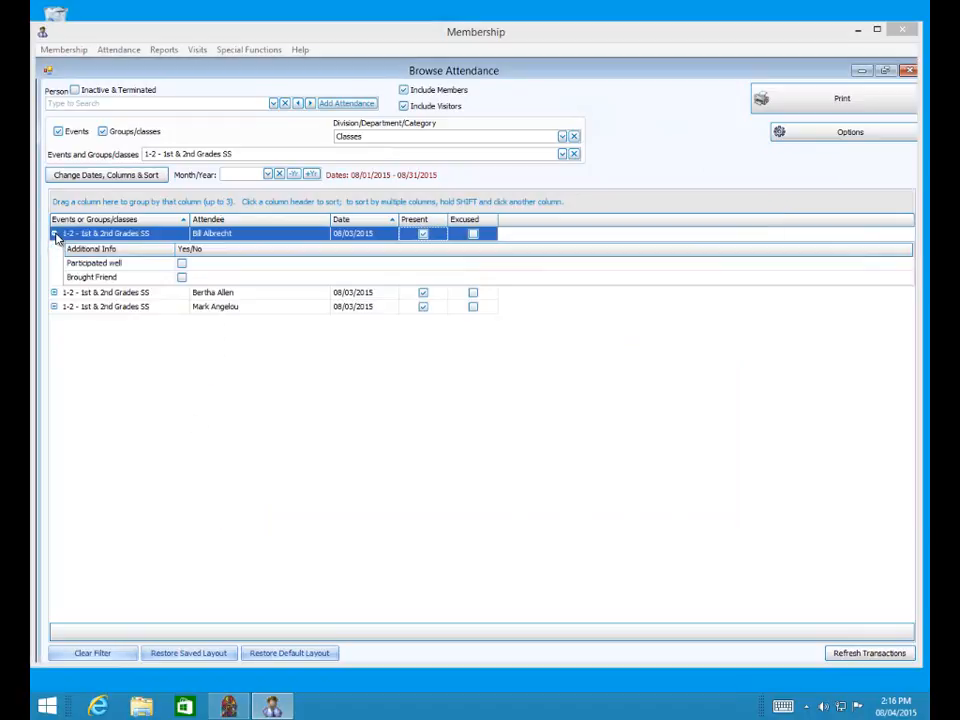
Expand the additional info of the second and third class attendance records
{"action": "left_click", "coordinate": [54, 292]}
{"action": "left_click", "coordinate": [54, 351]}
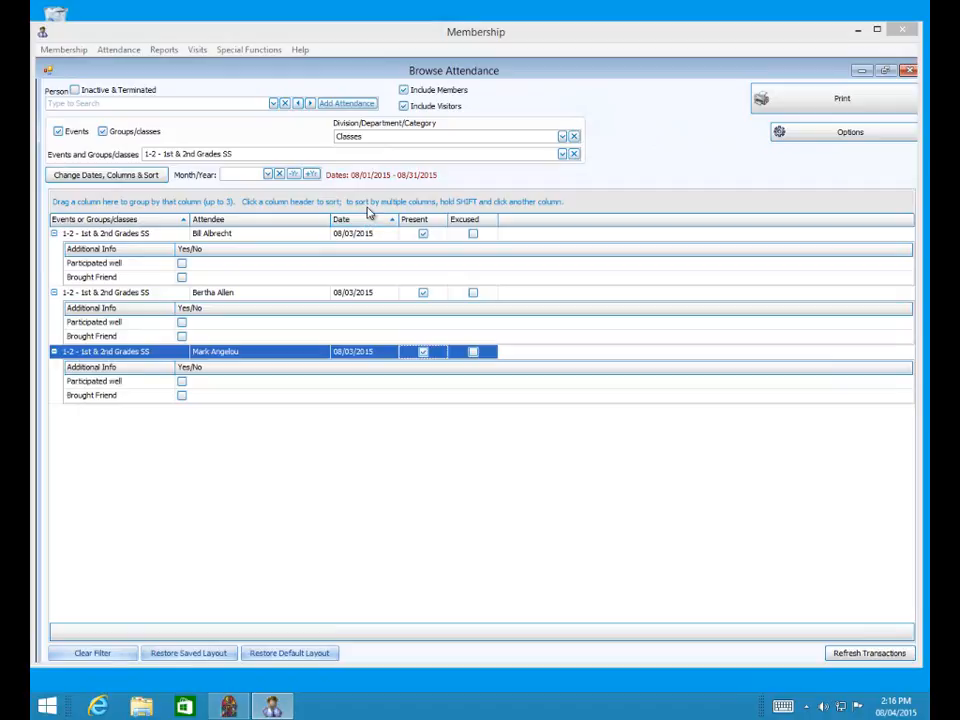
Filter the class attendance to July, move the range back to 2014, and try to step back one more year
{"action": "left_click", "coordinate": [268, 175]}
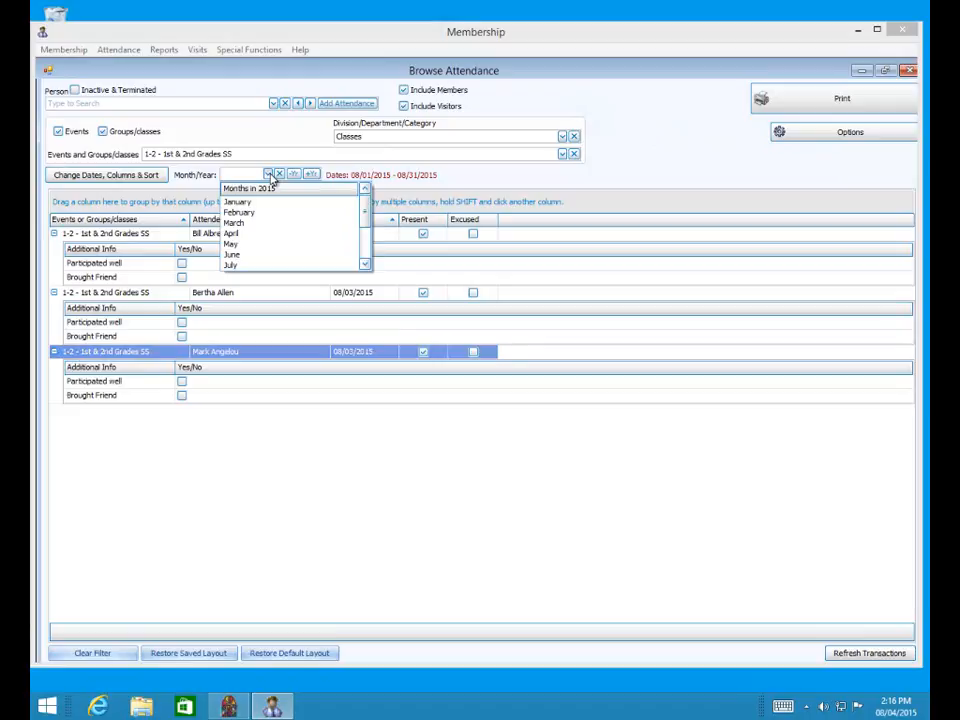
{"action": "left_click", "coordinate": [264, 267]}
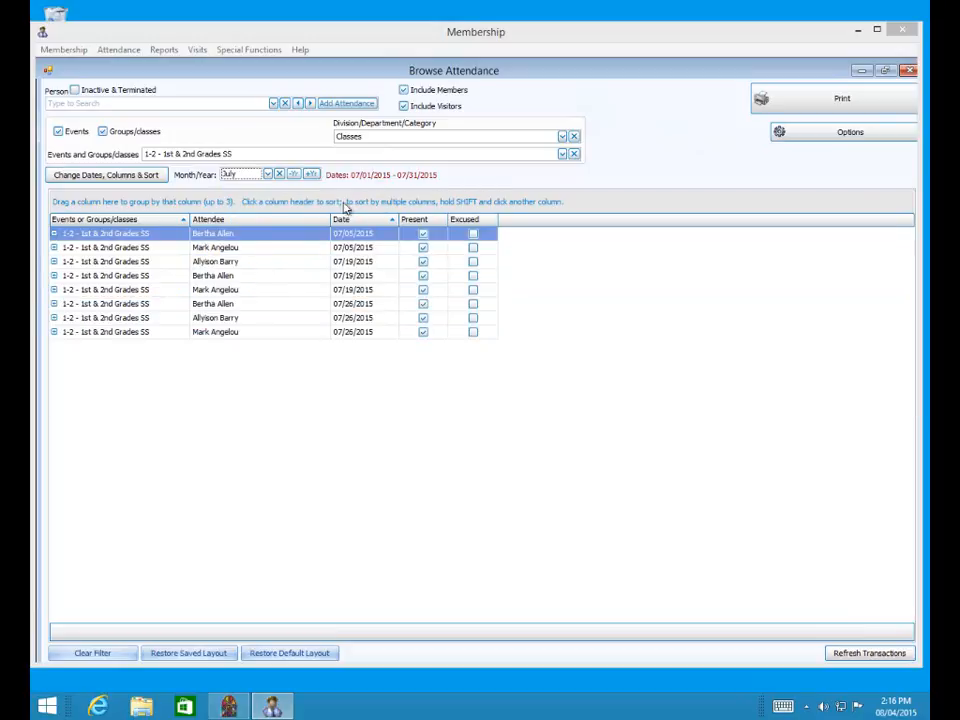
{"action": "left_click", "coordinate": [294, 175]}
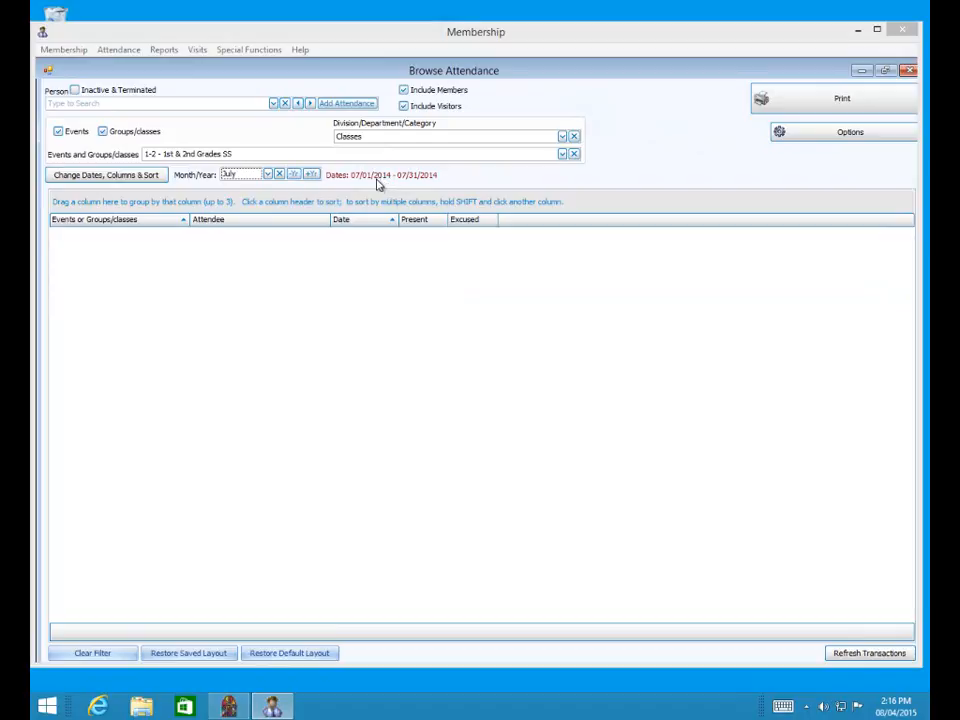
{"action": "left_click", "coordinate": [296, 176]}
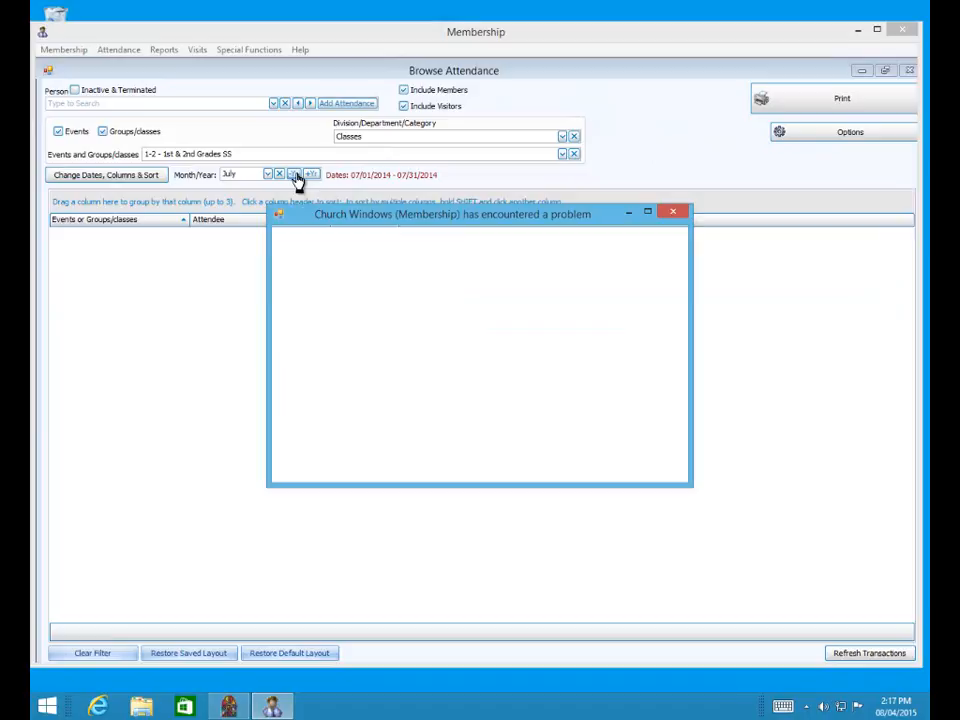
Dismiss the error window, reopen the Membership module, and return to Browse Attendance
{"action": "left_click", "coordinate": [672, 214]}
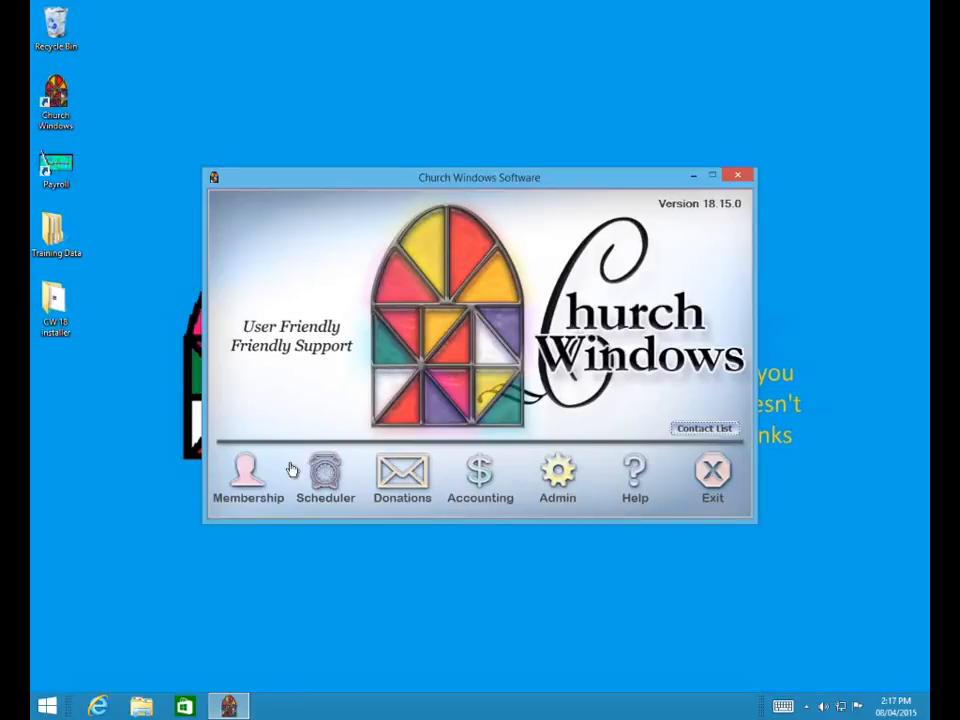
{"action": "left_click", "coordinate": [251, 473]}
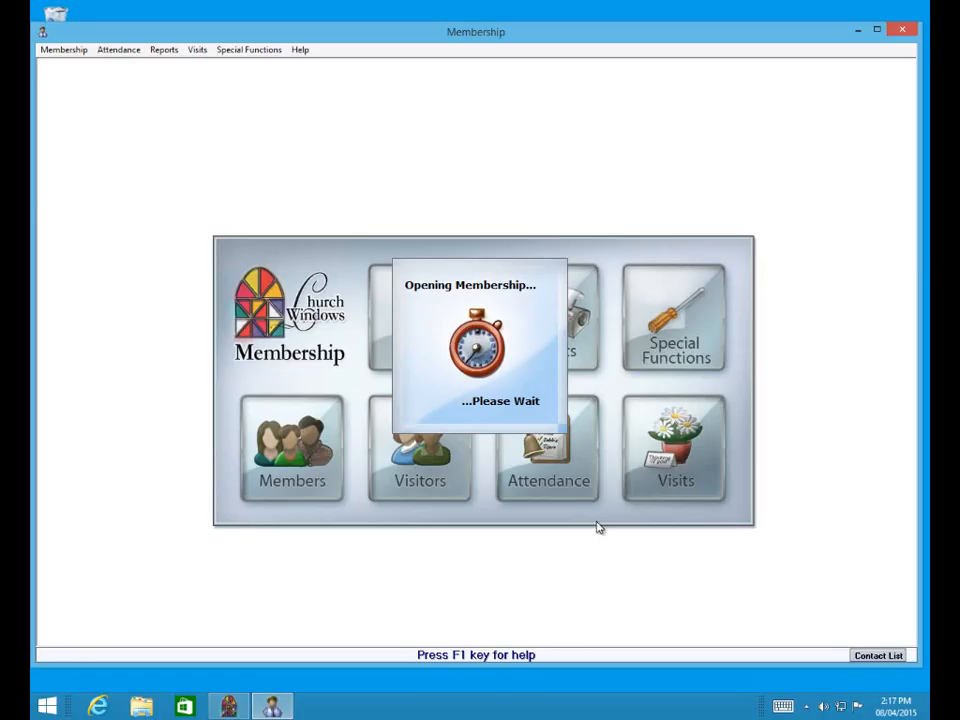
{"action": "left_click", "coordinate": [555, 482]}
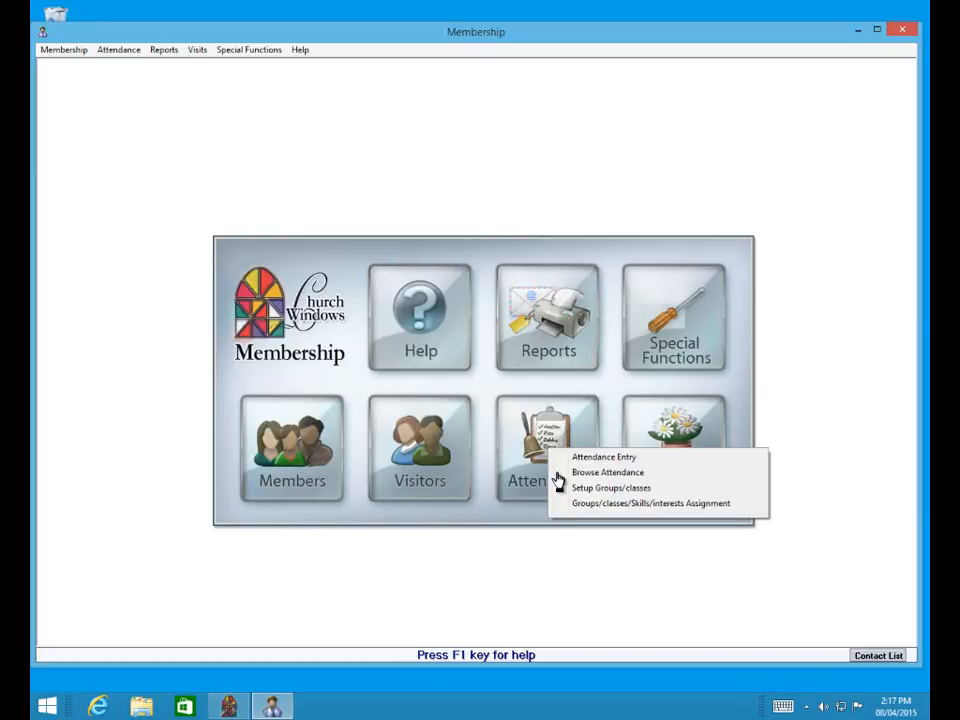
{"action": "left_click", "coordinate": [557, 473]}
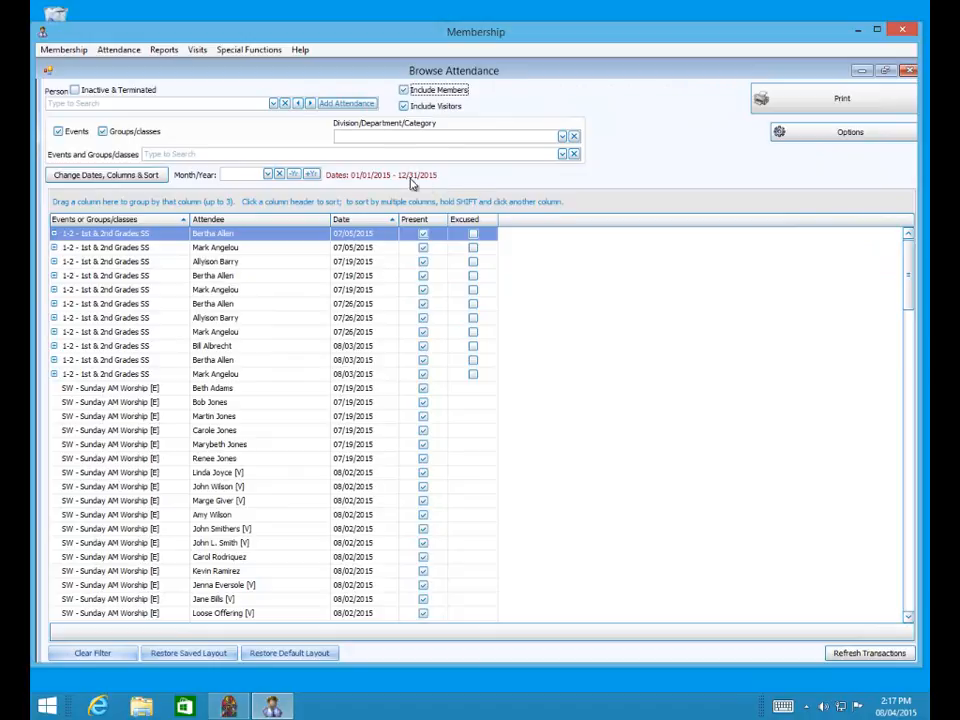
Remove the Additional Info and Excused columns from the visible columns in the attendance grid and report setup
{"action": "left_click", "coordinate": [124, 178]}
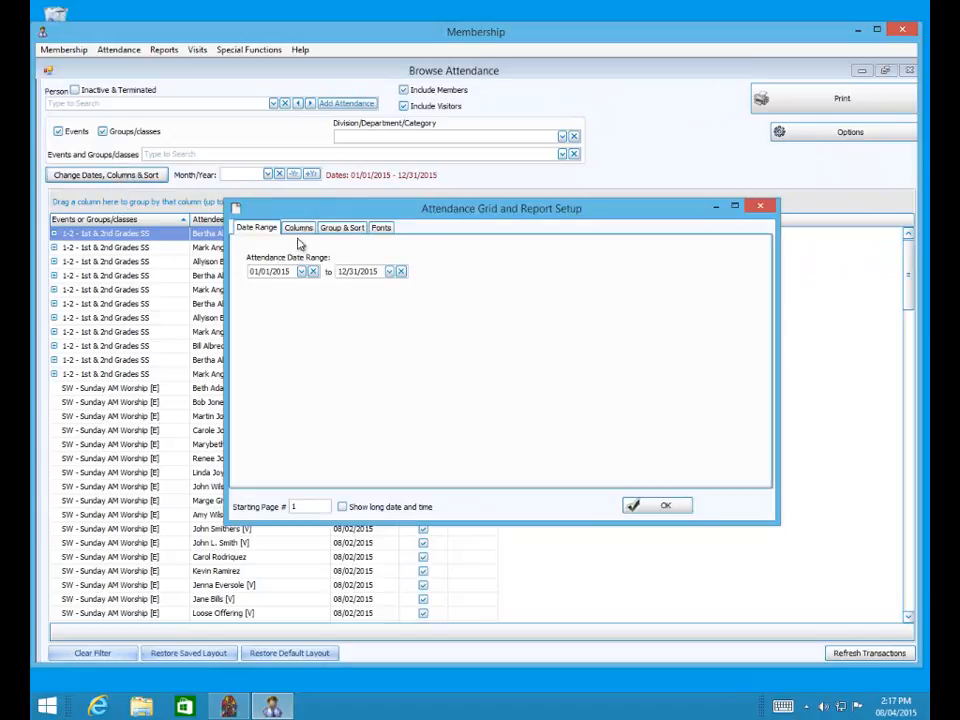
{"action": "left_click", "coordinate": [298, 228]}
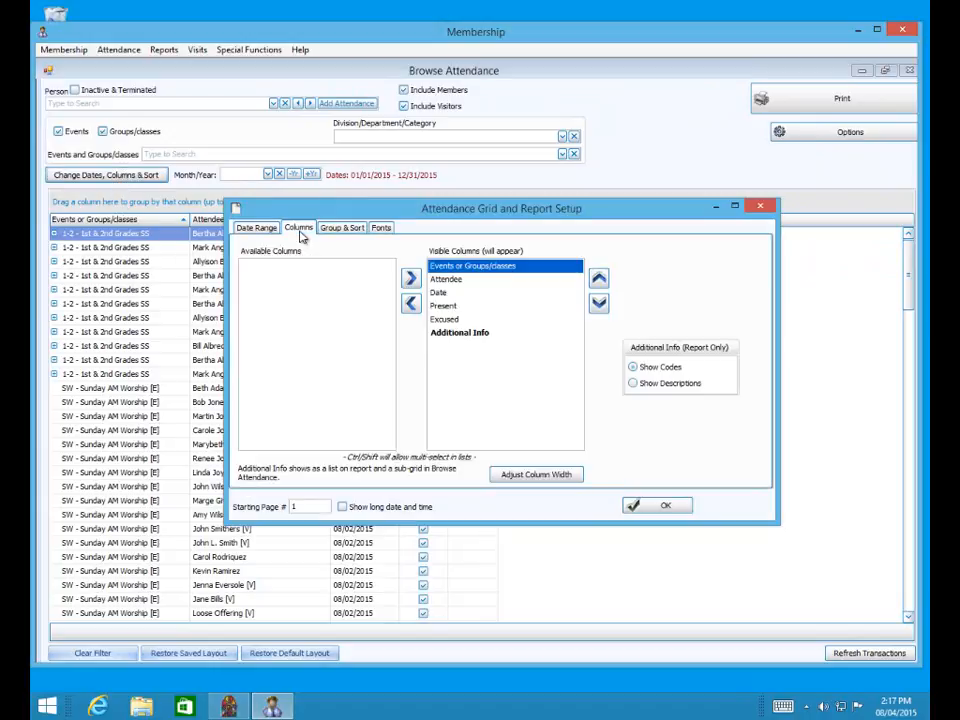
{"action": "left_click", "coordinate": [480, 333]}
{"action": "left_click", "coordinate": [410, 304]}
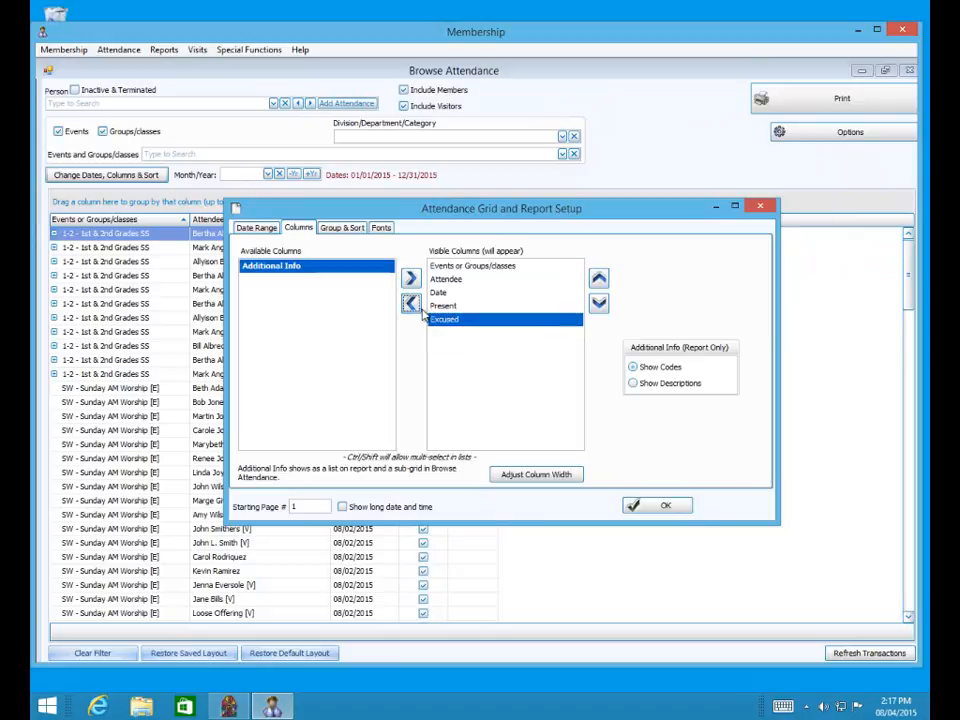
{"action": "left_click", "coordinate": [410, 304]}
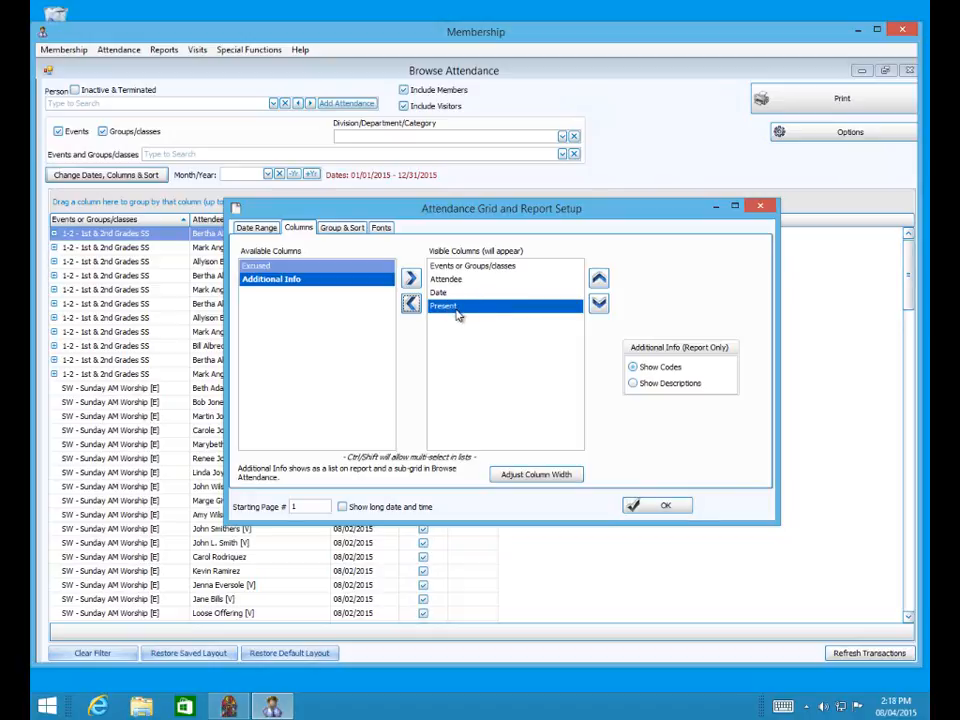
Clear the existing sort fields, group the grid by Attendee, and apply the setup
{"action": "left_click", "coordinate": [345, 228]}
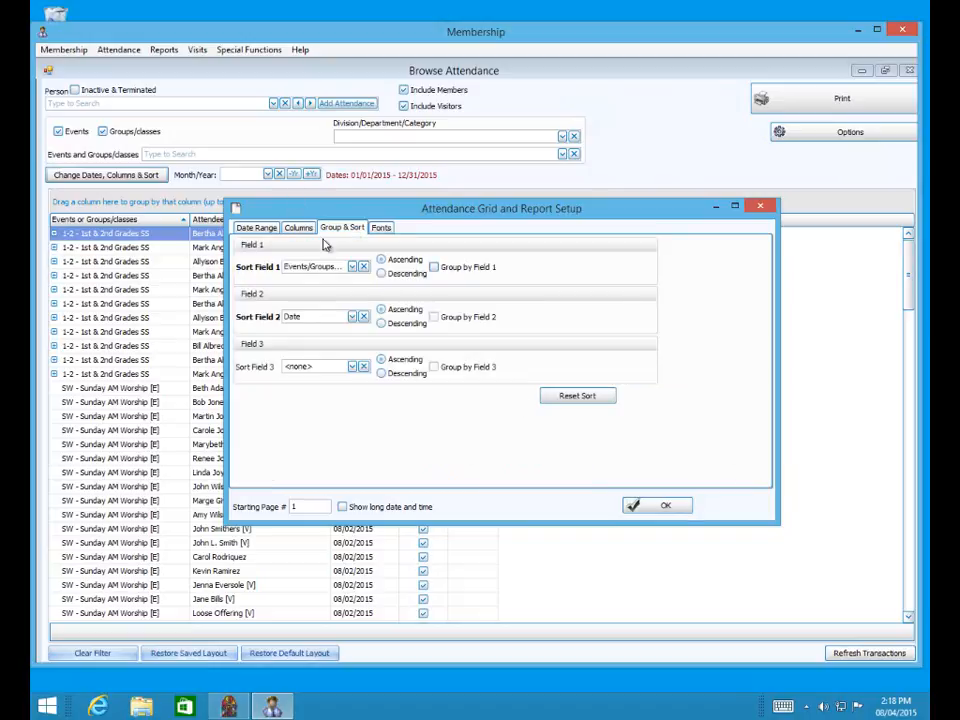
{"action": "left_click", "coordinate": [364, 267]}
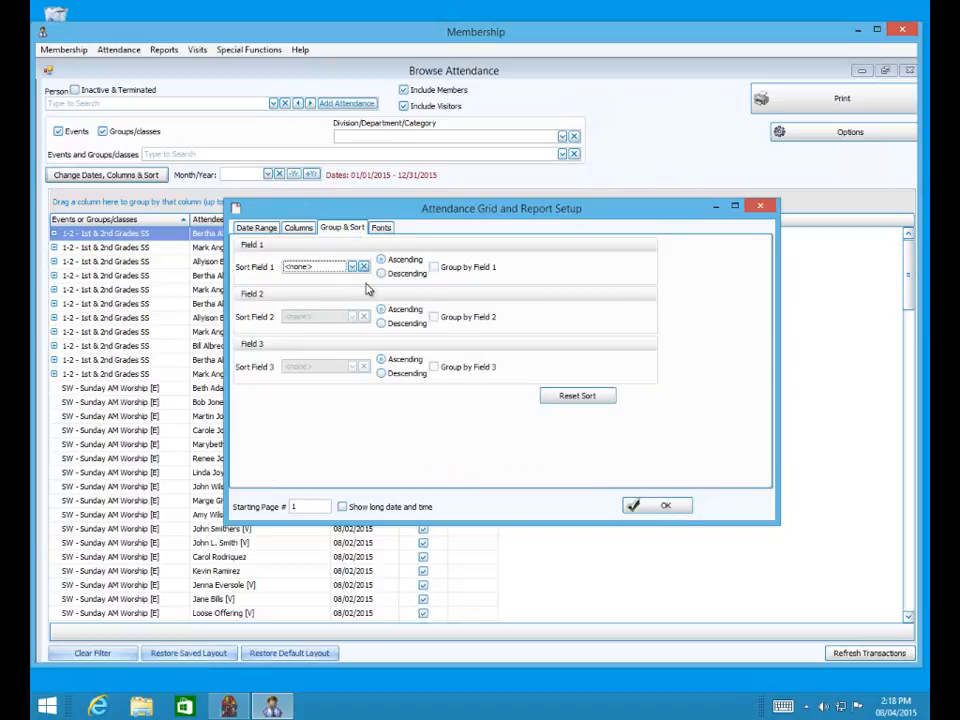
{"action": "left_click", "coordinate": [665, 507]}
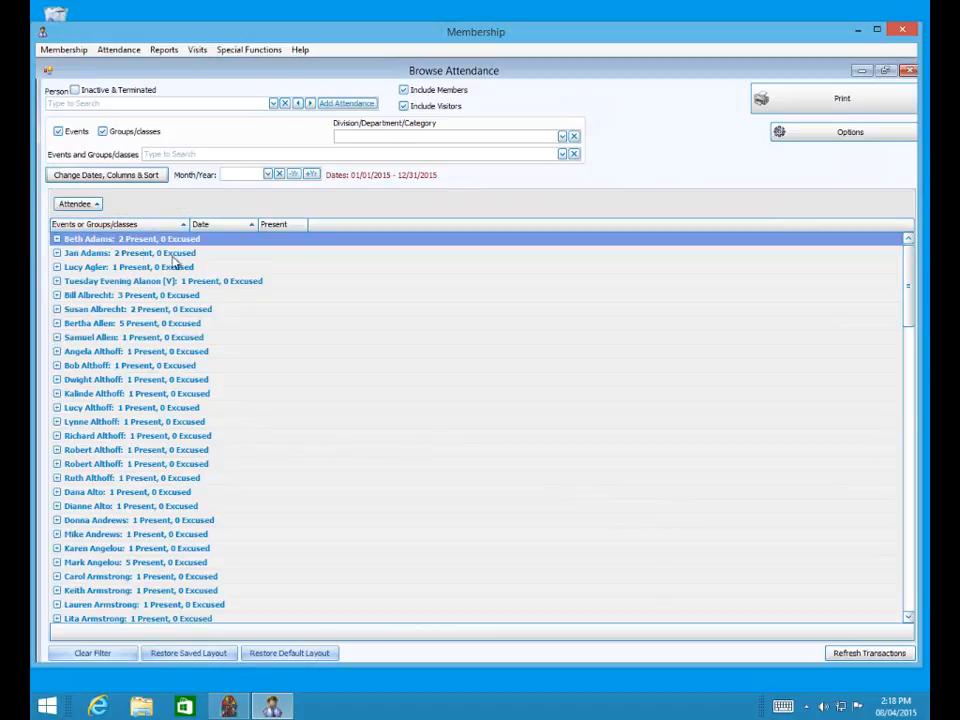
Expand the first attendee's group to view the individual attendance entries, and collapse it again
{"action": "left_click", "coordinate": [57, 240]}
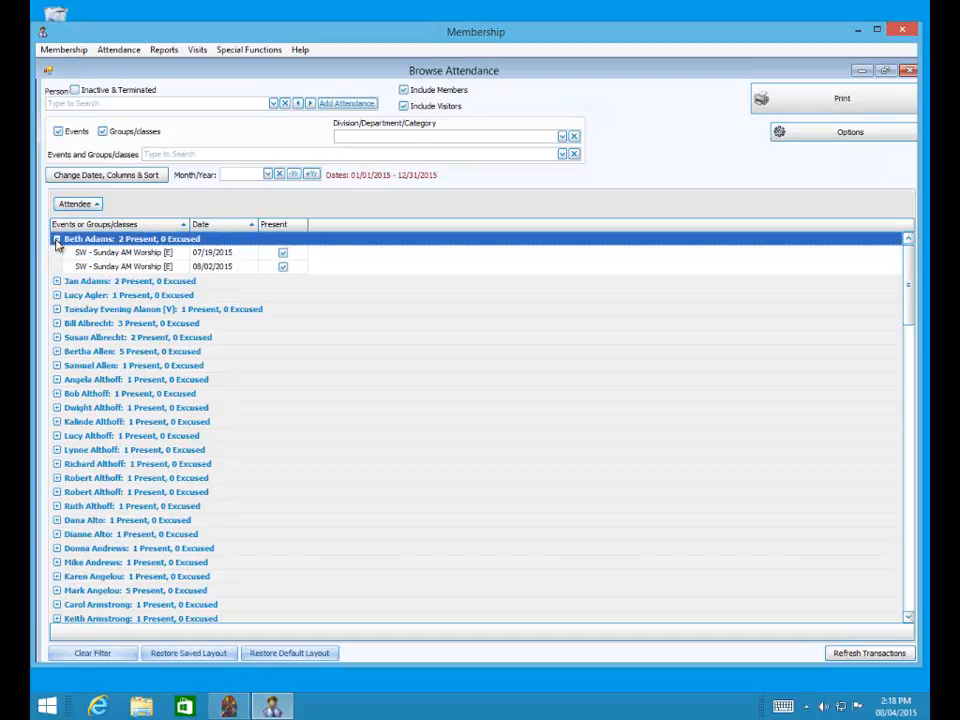
{"action": "left_click", "coordinate": [57, 240]}
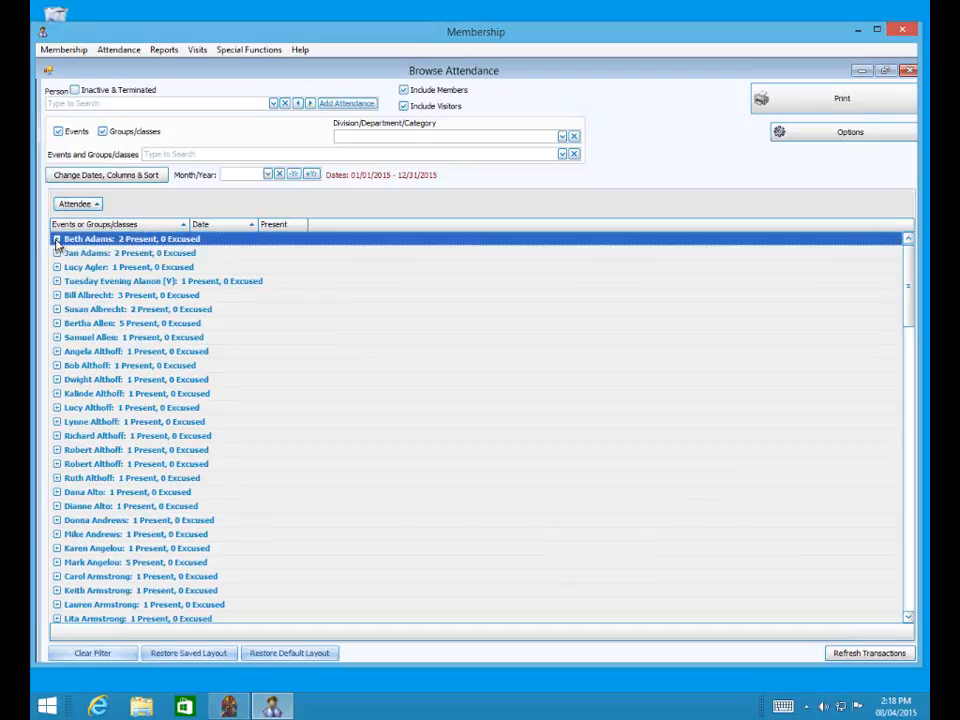
{"action": "left_click", "coordinate": [57, 241]}
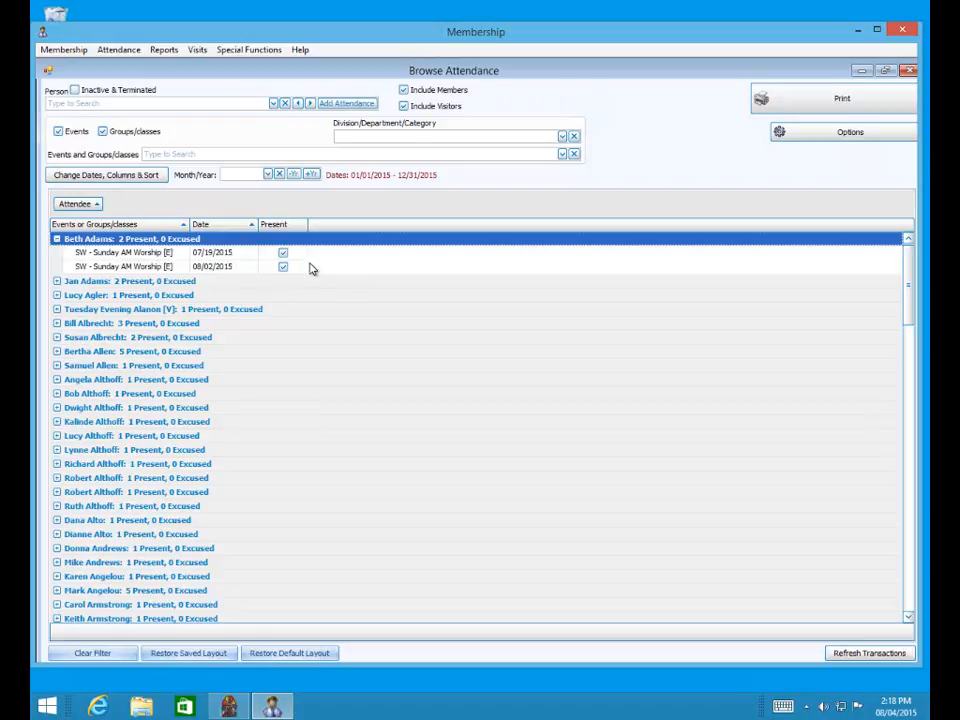
{"action": "left_click", "coordinate": [57, 239]}
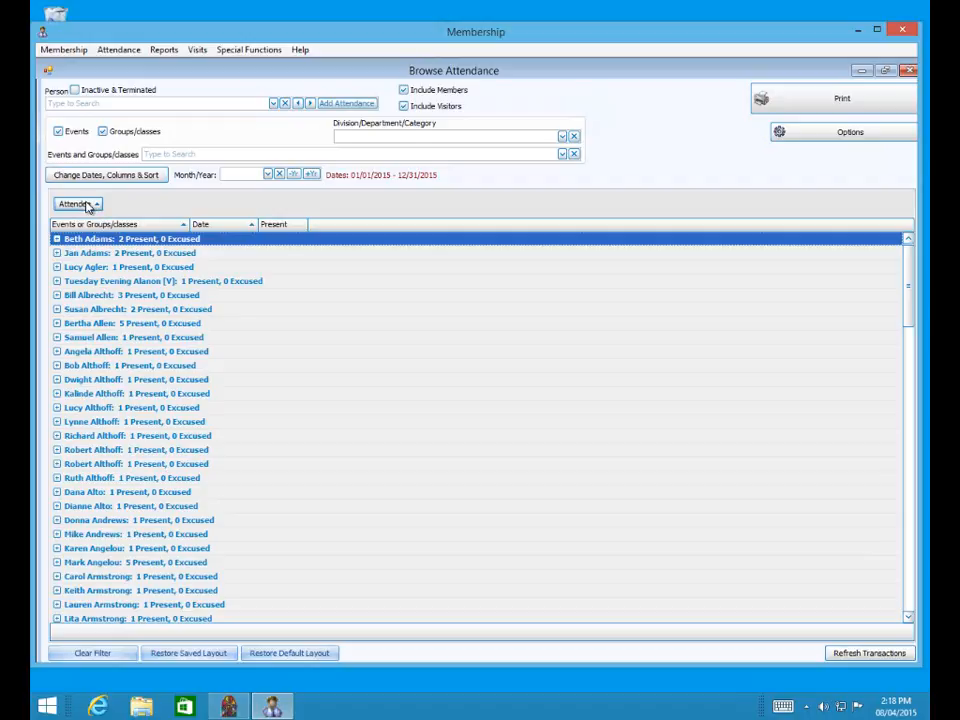
Remove the Attendee grouping from the grid and group the records by Date instead
{"action": "left_click_drag", "start_coordinate": [88, 206], "coordinate": [211, 229]}
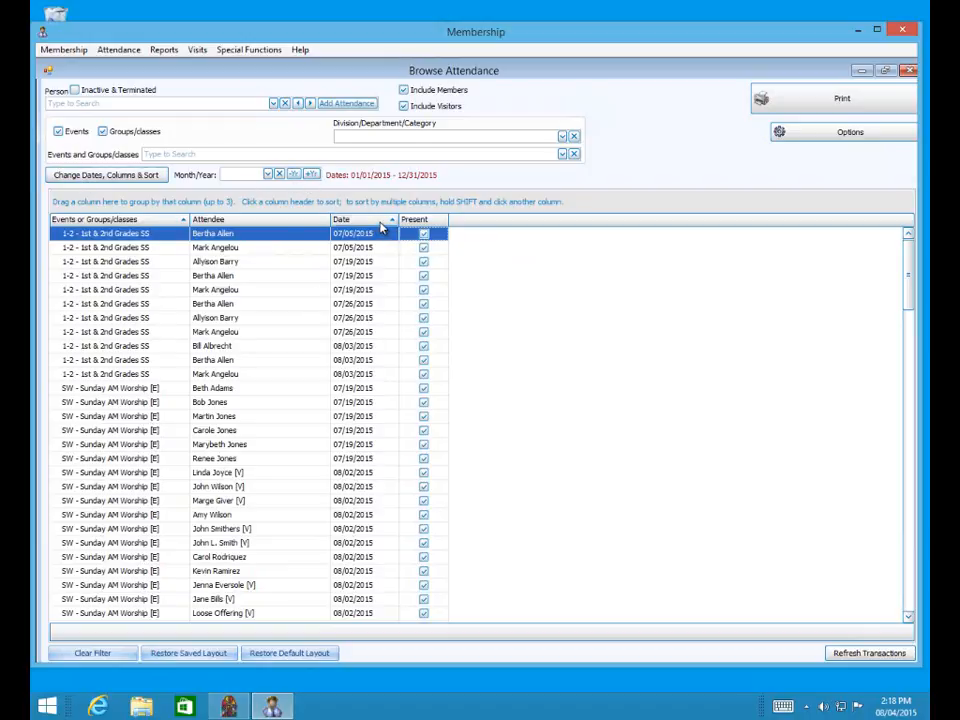
{"action": "left_click_drag", "start_coordinate": [380, 228], "coordinate": [102, 205]}
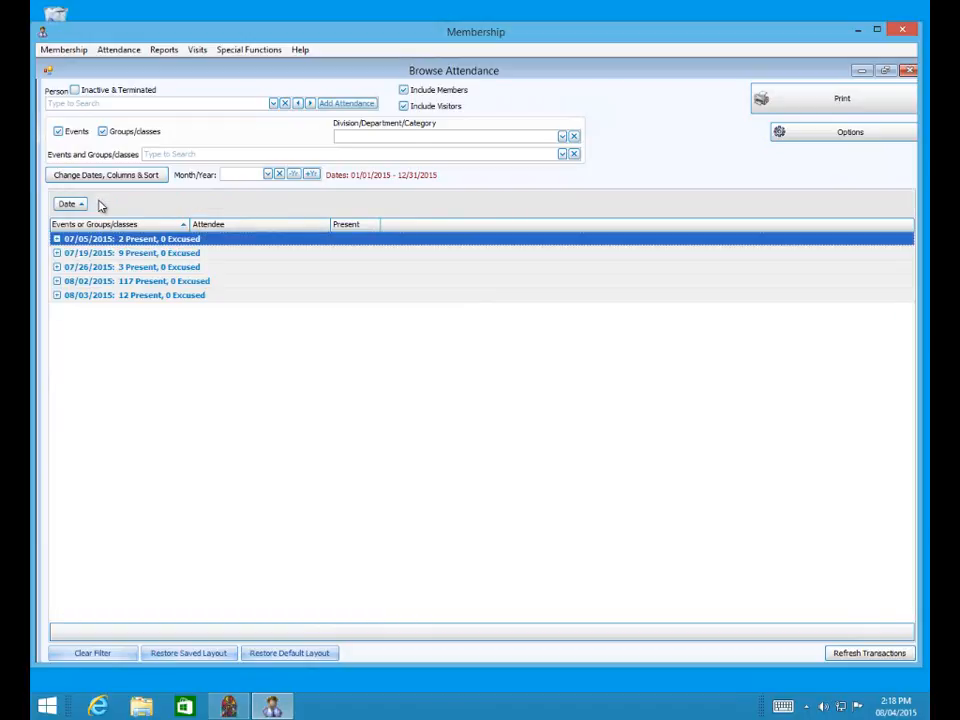
Group the records by Events or Groups/classes and then Date, and expand 1-2 - 1st & 2nd Grades SS down to 07/05/2015
{"action": "left_click_drag", "start_coordinate": [64, 204], "coordinate": [135, 204]}
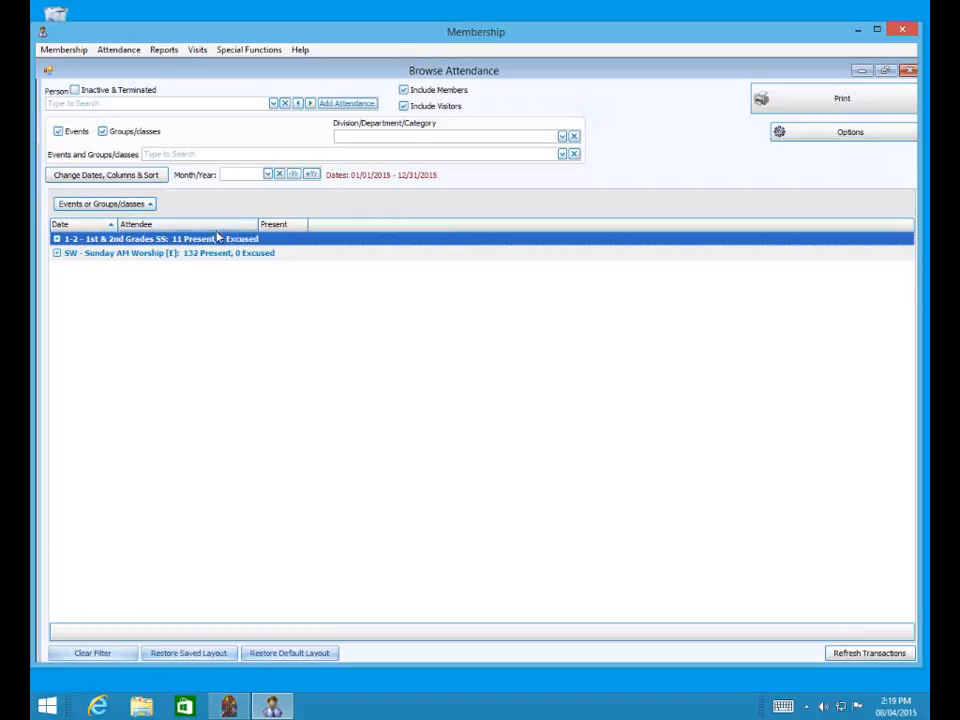
{"action": "left_click_drag", "start_coordinate": [82, 225], "coordinate": [207, 215]}
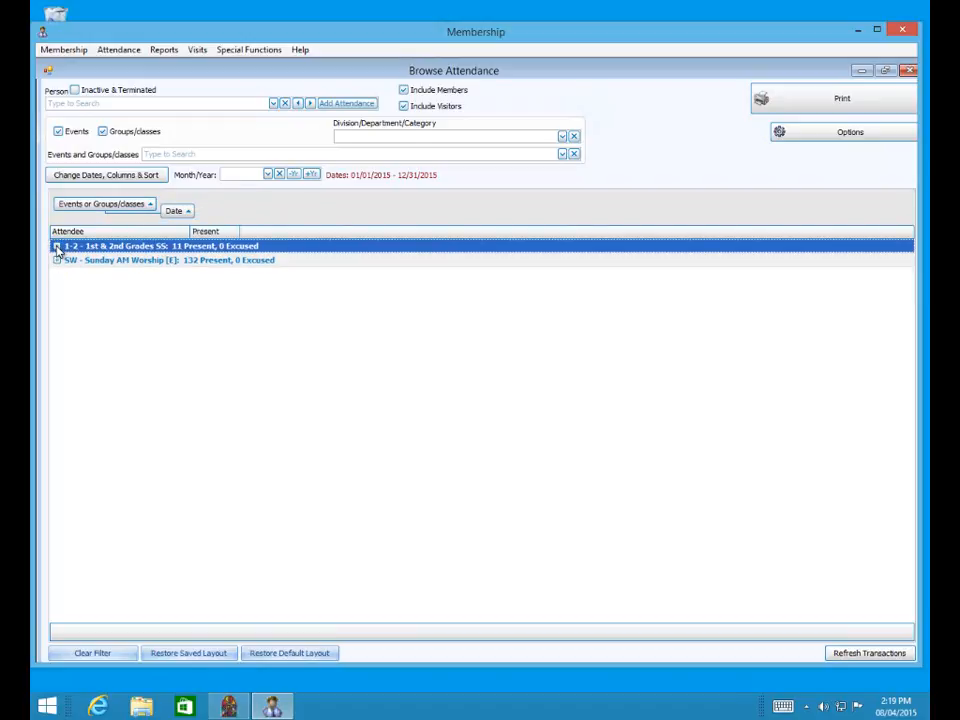
{"action": "left_click", "coordinate": [57, 247]}
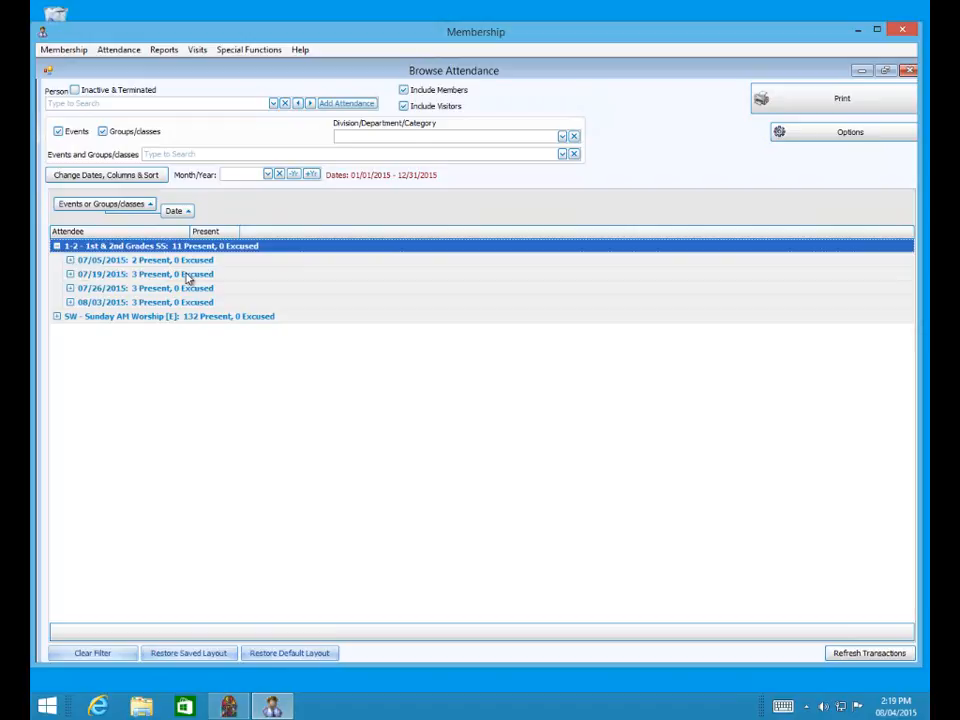
{"action": "left_click", "coordinate": [70, 260]}
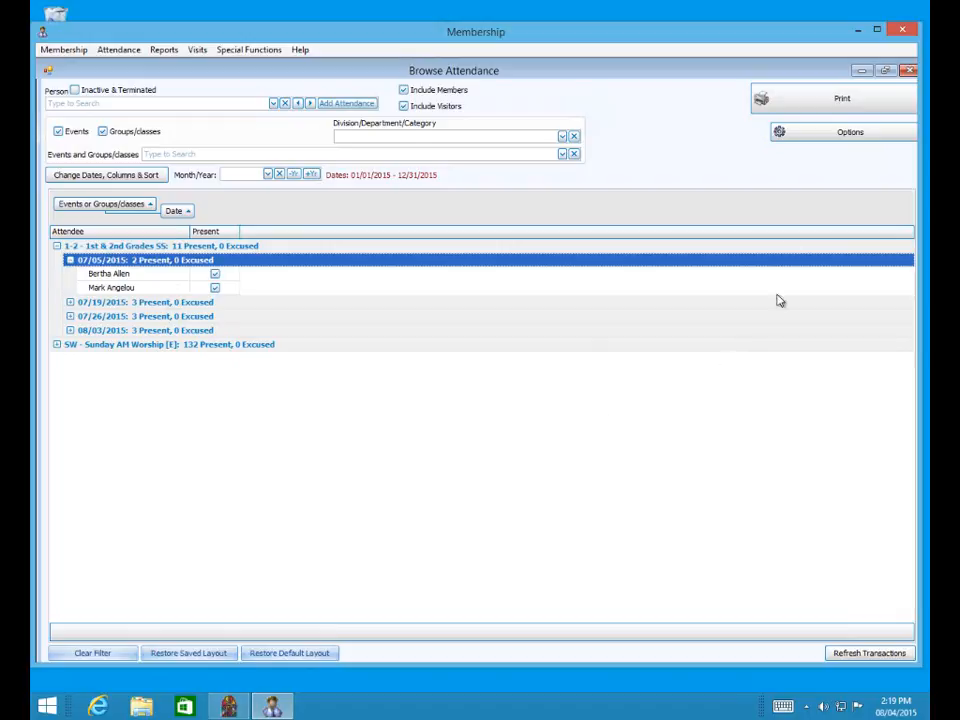
Review the communion, excused absence and relabel settings in Attendance Options, and accept them as they are
{"action": "left_click", "coordinate": [838, 141]}
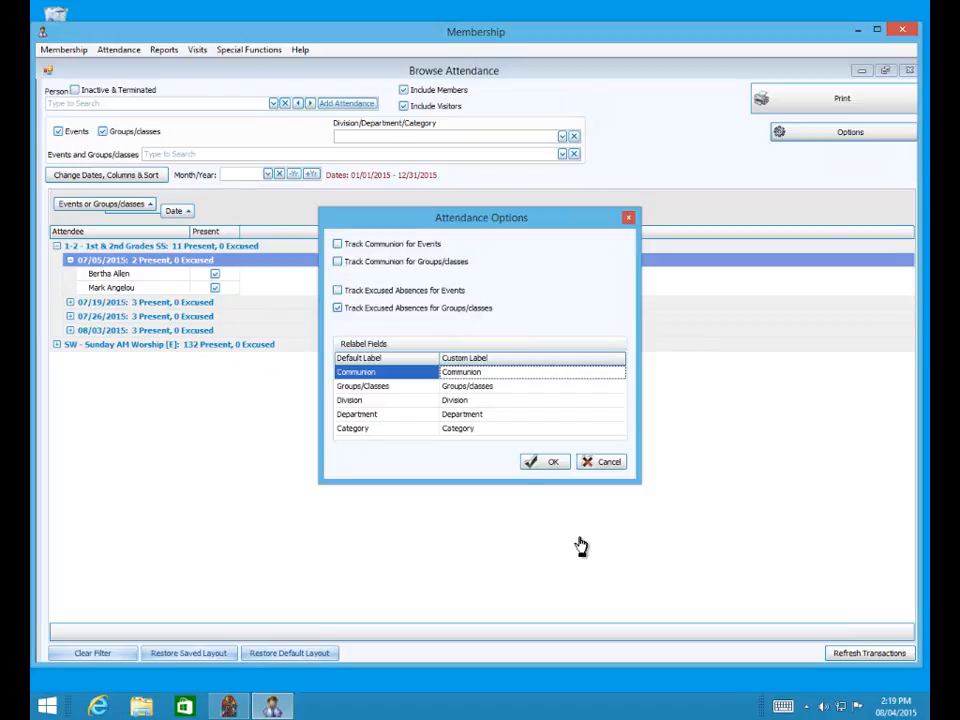
{"action": "left_click", "coordinate": [568, 465]}
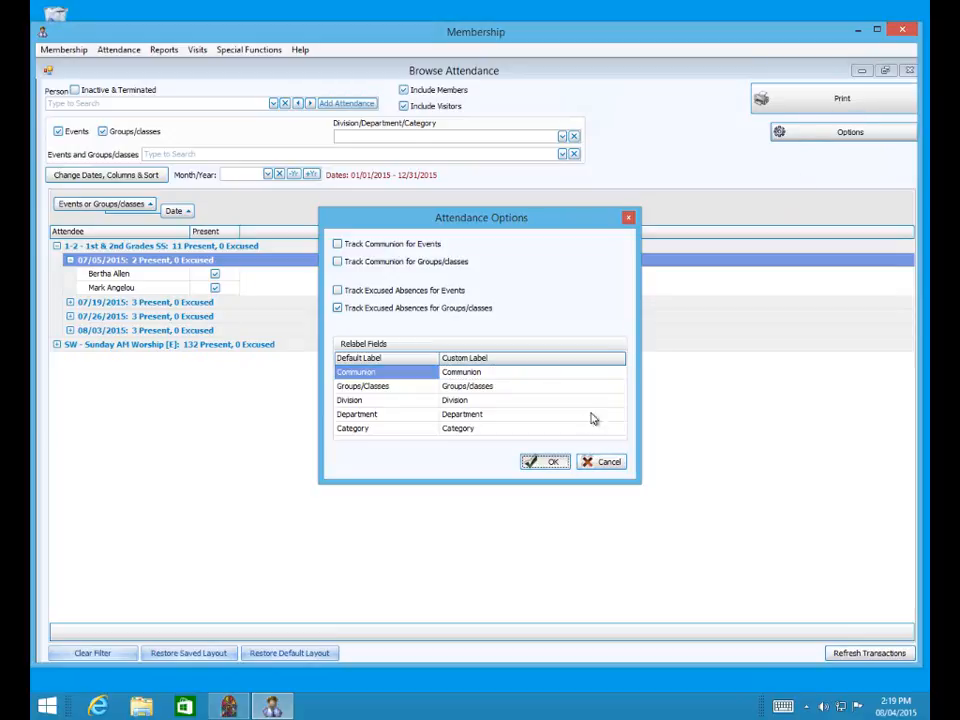
{"action": "left_click", "coordinate": [545, 462]}
Preview the printable attendance report grouped by attendee, and close the preview
{"action": "left_click", "coordinate": [839, 98]}
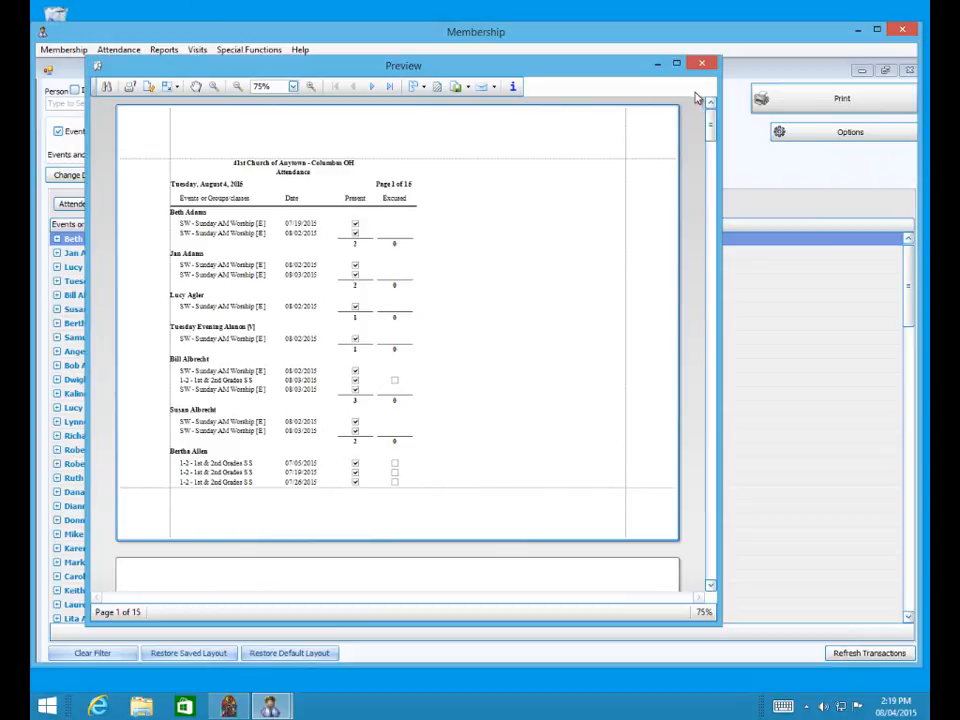
{"action": "left_click", "coordinate": [703, 64]}
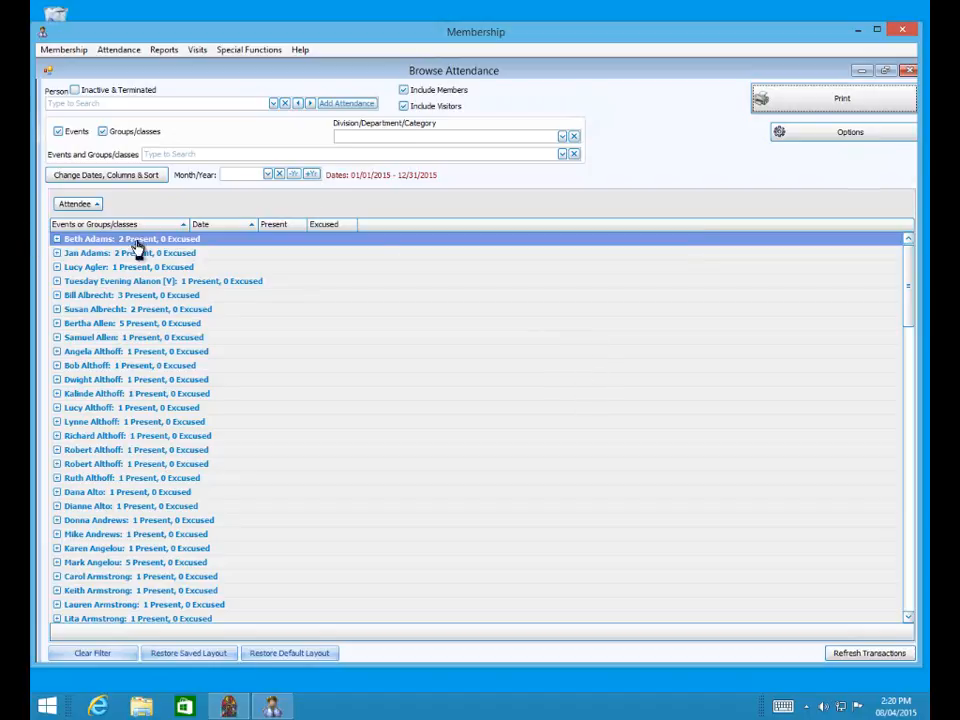
Leave Browse Attendance, open the member records, and find a member by last name
{"action": "left_click", "coordinate": [908, 73]}
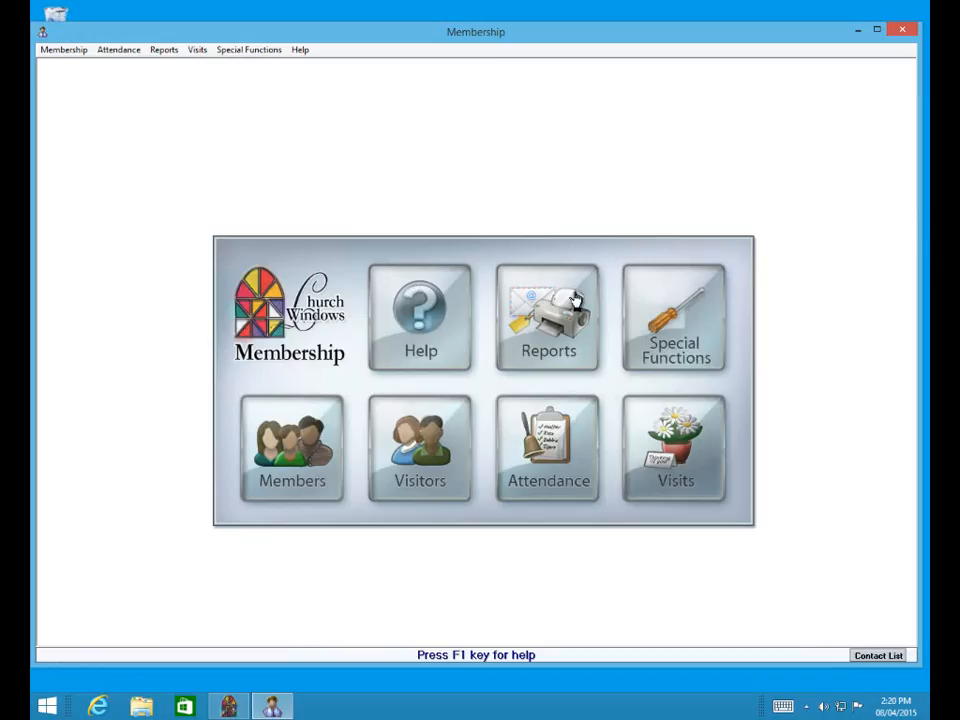
{"action": "left_click", "coordinate": [281, 488]}
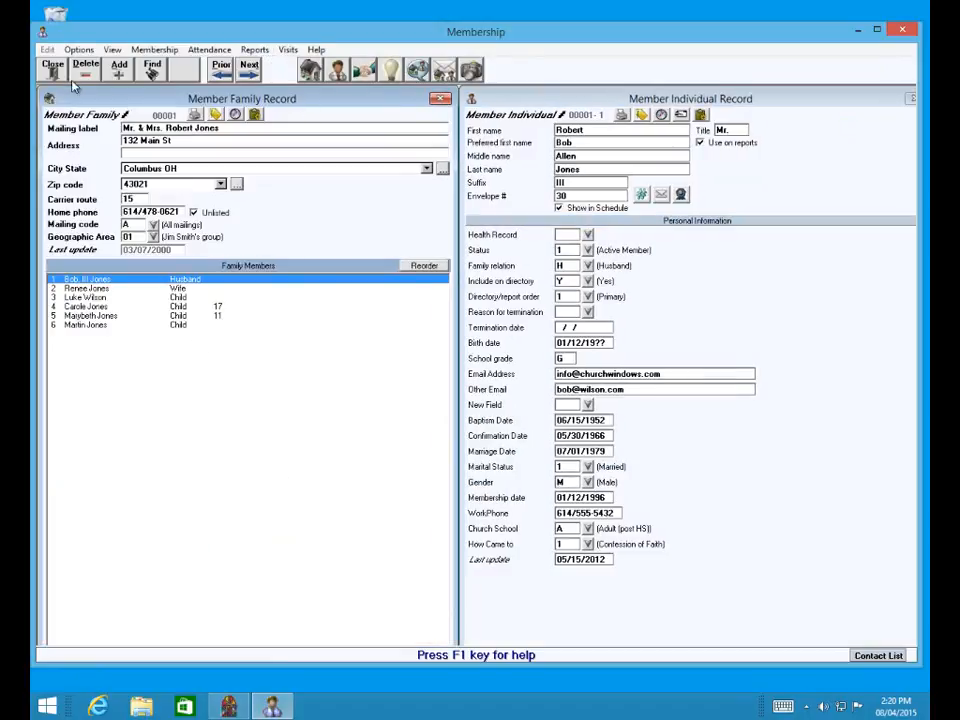
{"action": "left_click", "coordinate": [150, 69]}
{"action": "type", "text": "adams"}
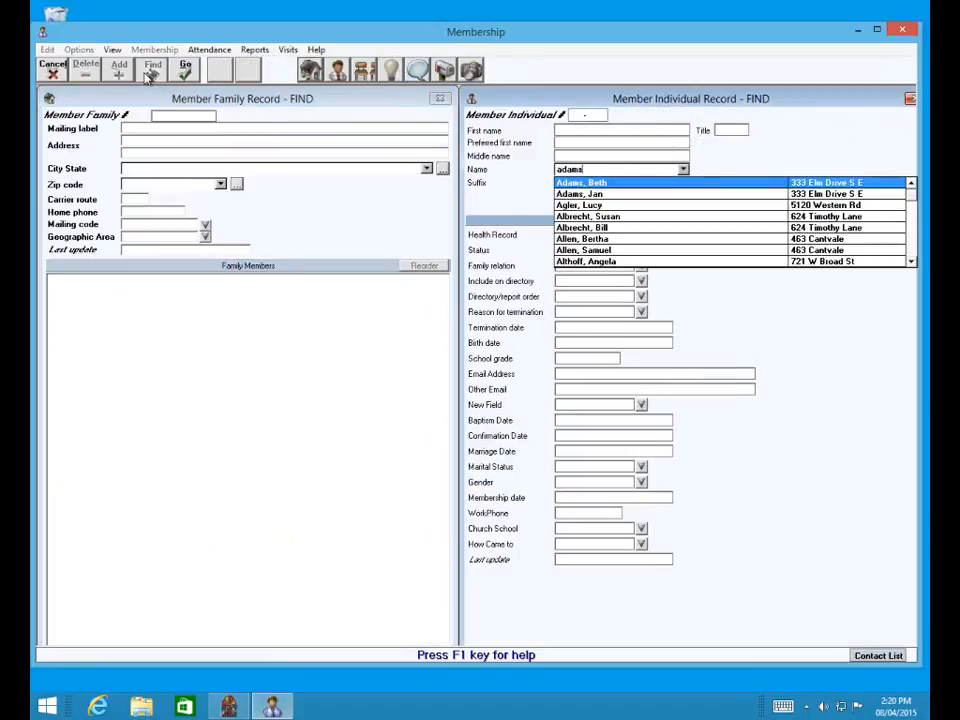
{"action": "key", "text": "Return"}
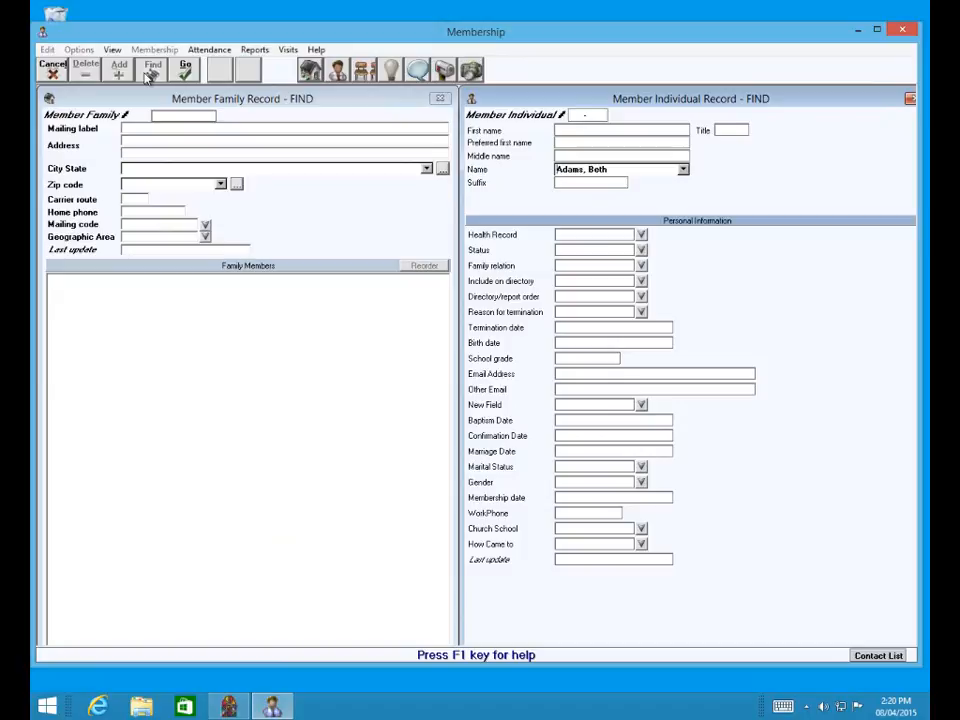
{"action": "left_click", "coordinate": [197, 76]}
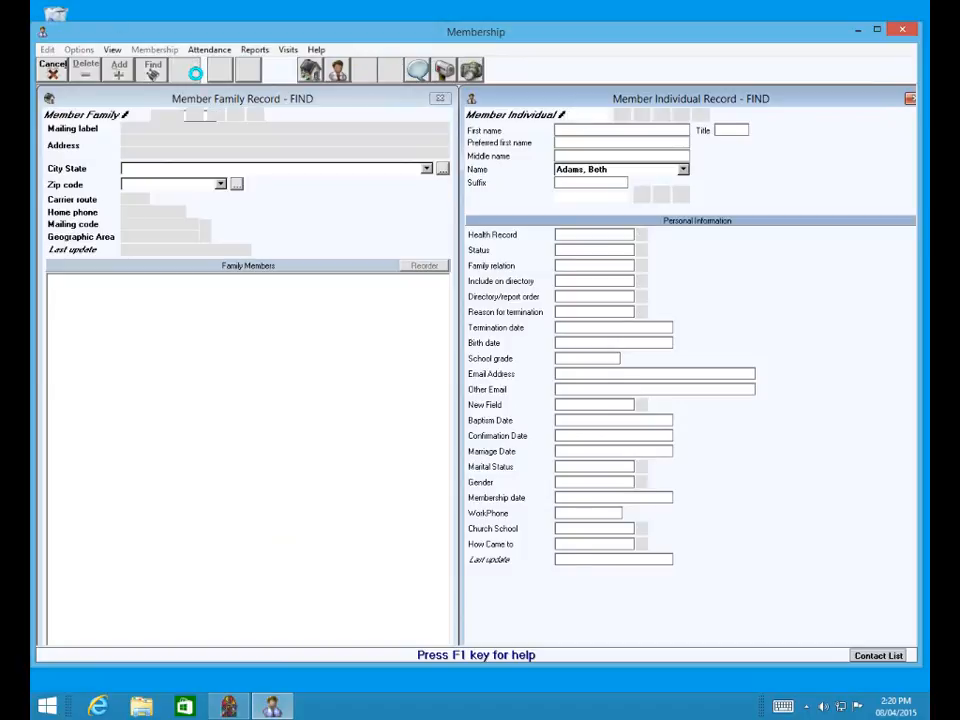
View Browse Attendance from the found member's record, and close it
{"action": "left_click", "coordinate": [208, 50]}
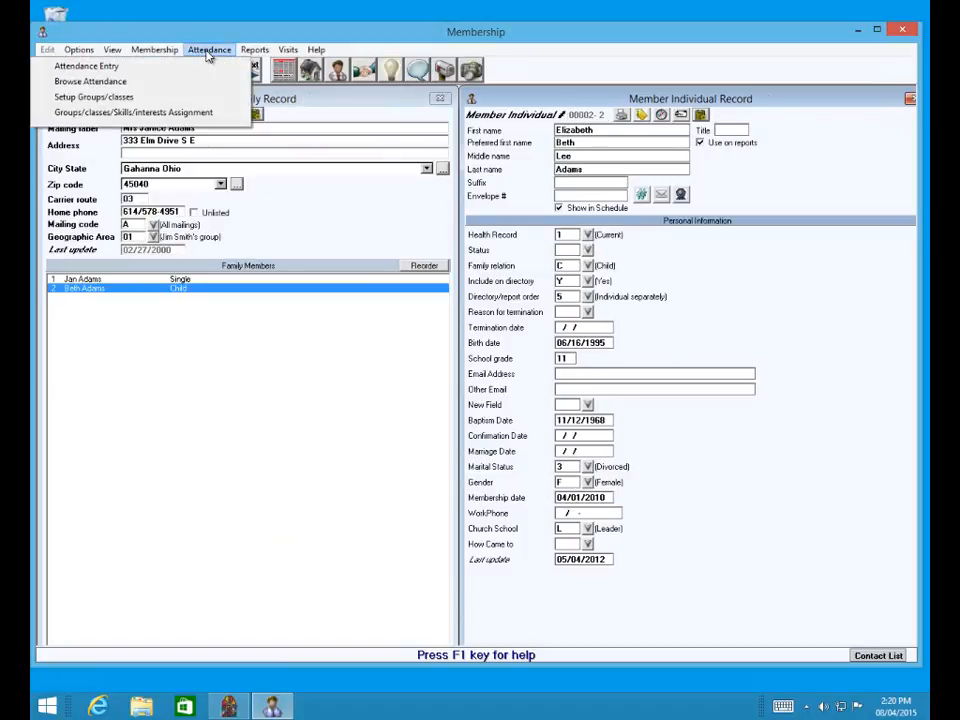
{"action": "left_click", "coordinate": [124, 82]}
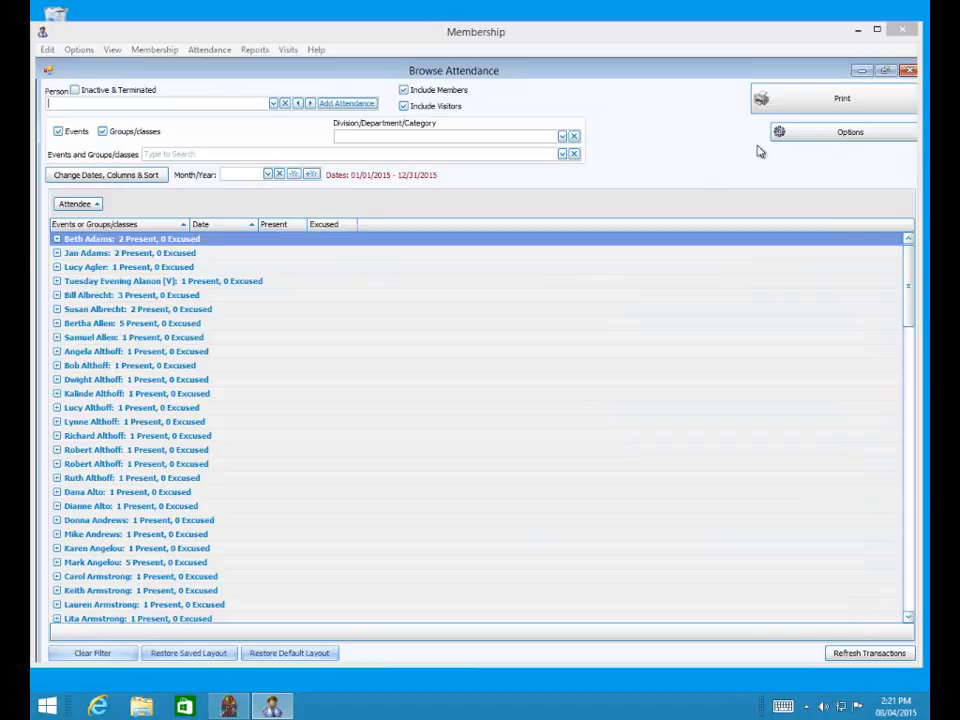
{"action": "left_click", "coordinate": [908, 71]}
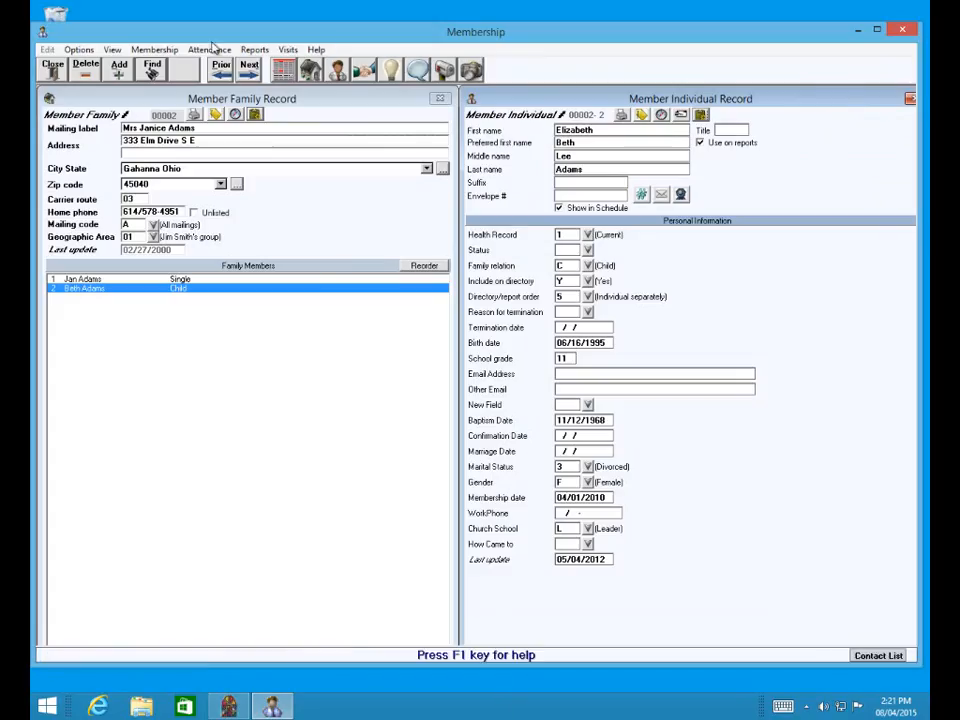
Select the family's first member, view Browse Attendance again from that record, and close it
{"action": "left_click", "coordinate": [74, 289]}
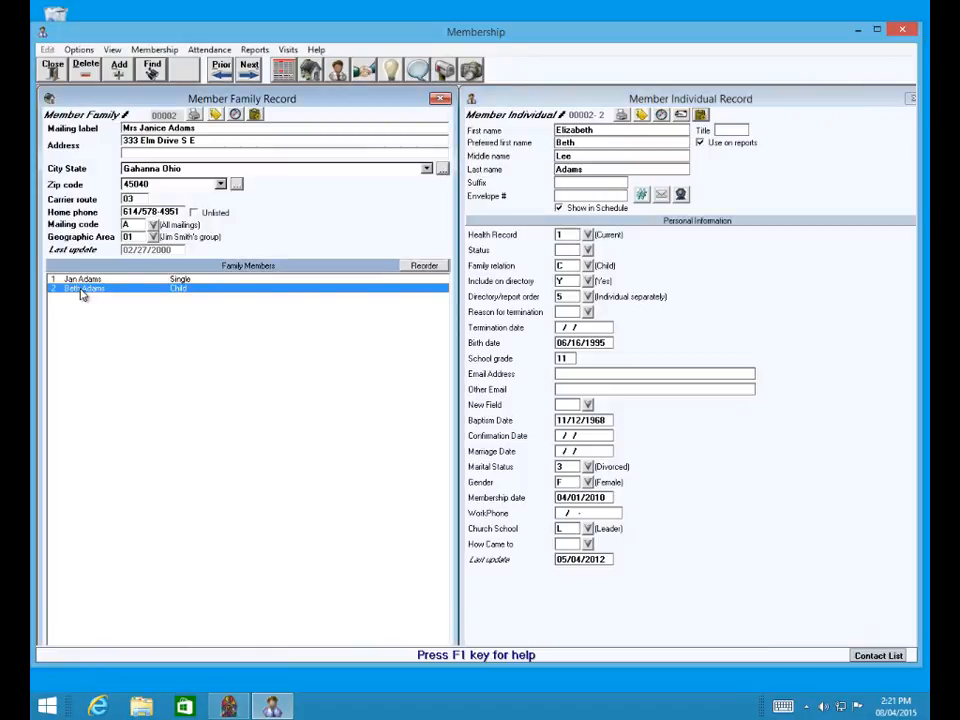
{"action": "left_click", "coordinate": [80, 280]}
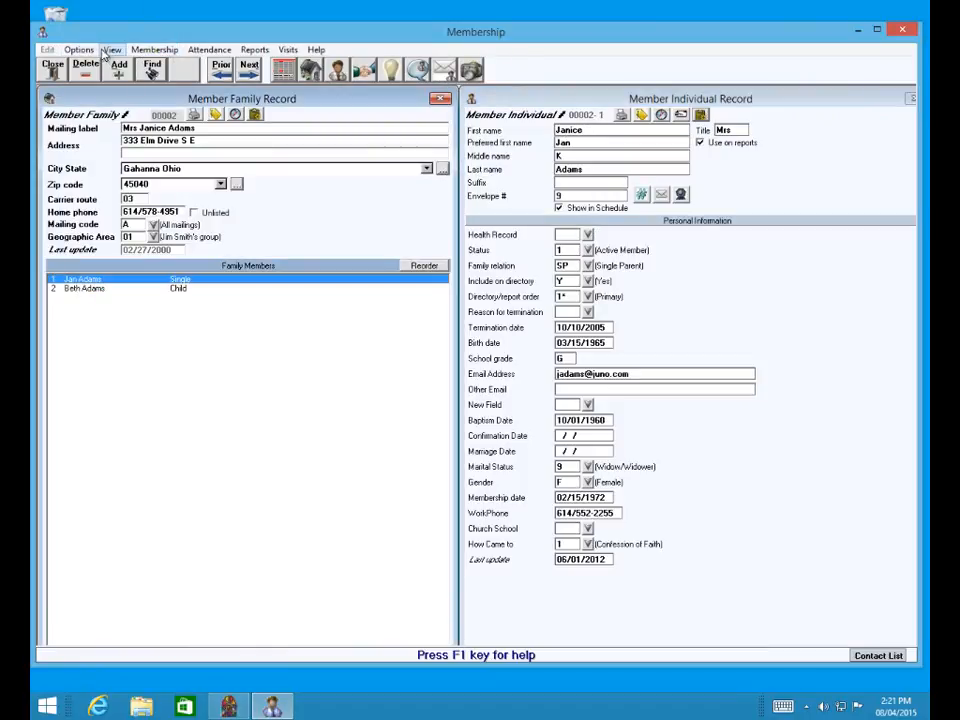
{"action": "left_click", "coordinate": [155, 50]}
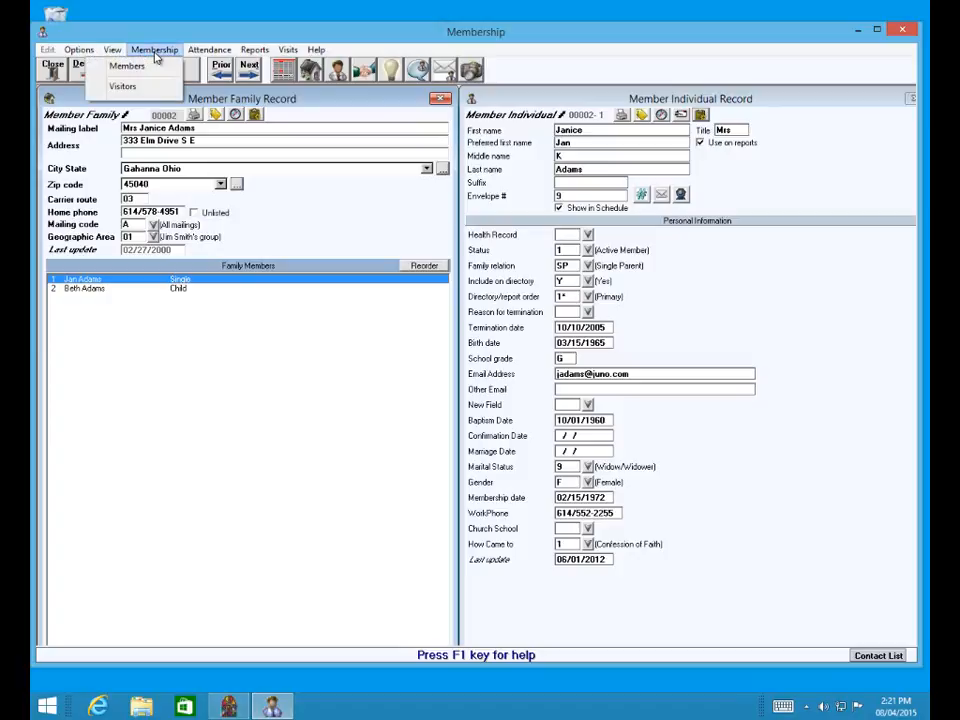
{"action": "mouse_move", "coordinate": [208, 48]}
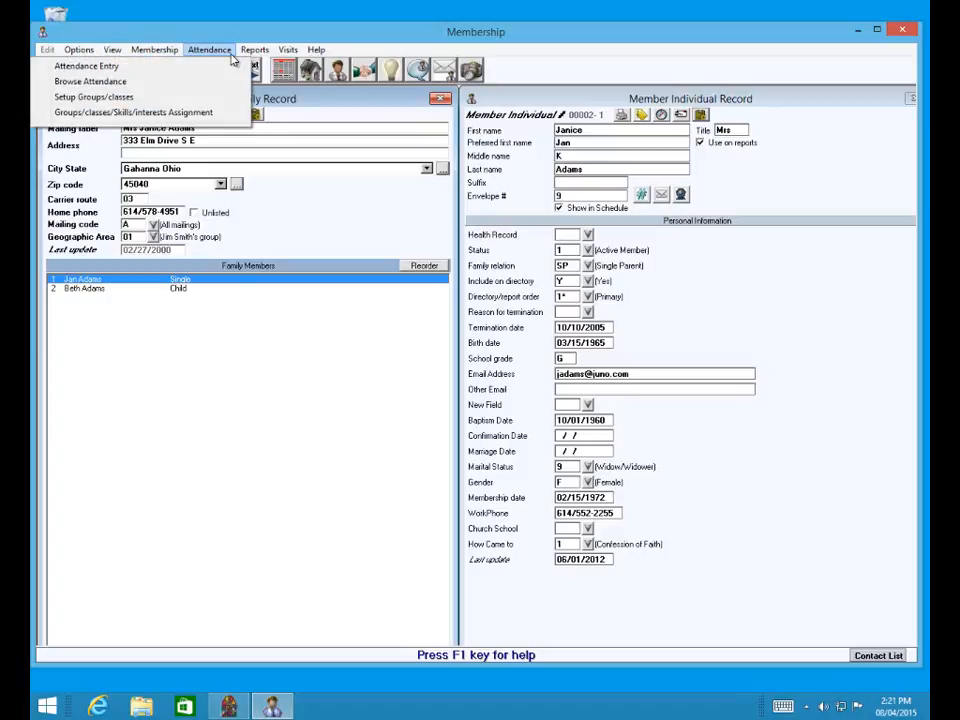
{"action": "left_click", "coordinate": [150, 82]}
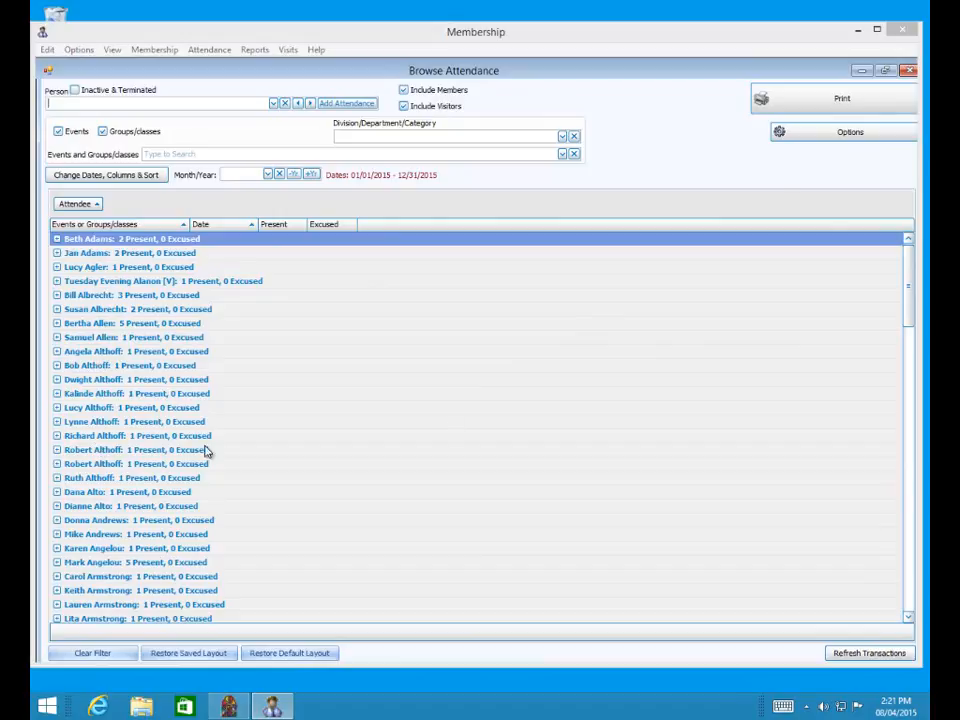
{"action": "left_click", "coordinate": [909, 73]}
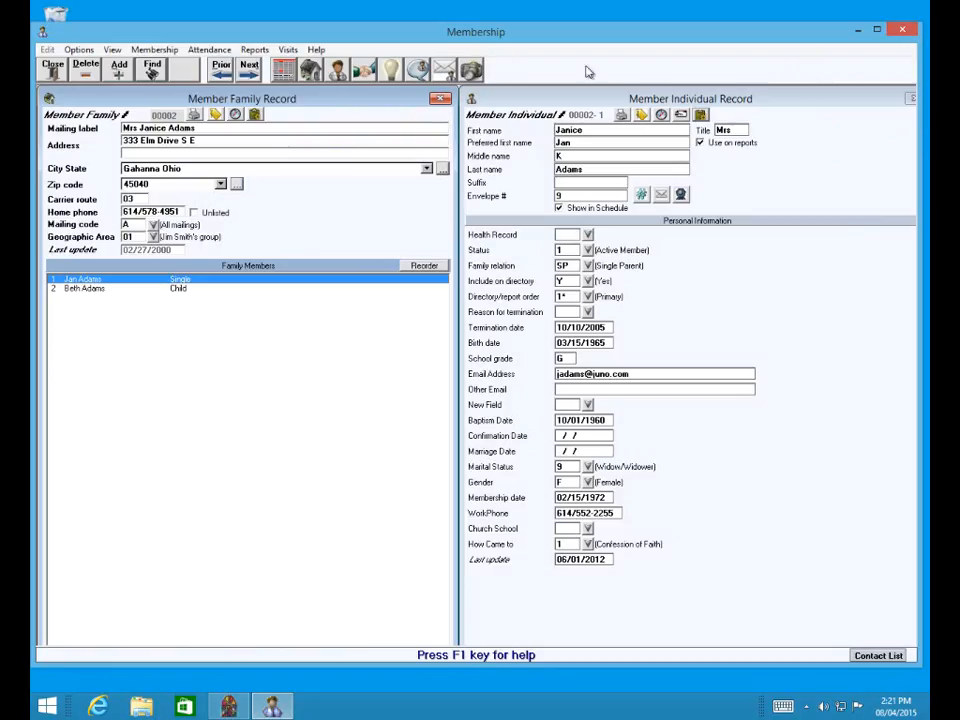
Cancel a new blank family record, and find another member by last name, choosing the match just above the Jr entry
{"action": "left_click", "coordinate": [115, 77]}
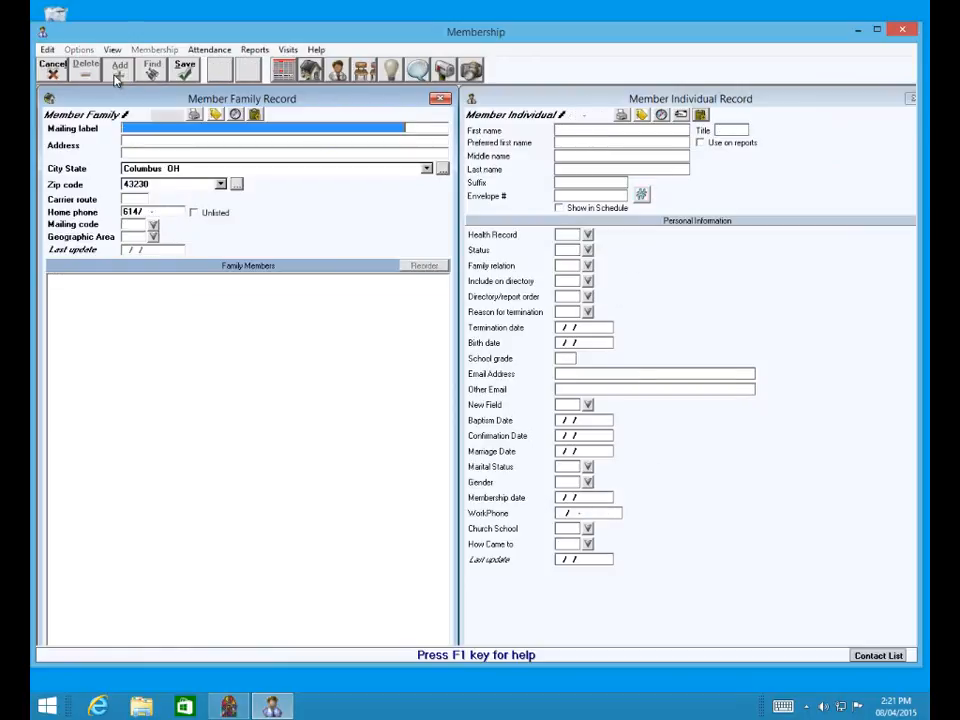
{"action": "left_click", "coordinate": [52, 73]}
{"action": "left_click", "coordinate": [152, 72]}
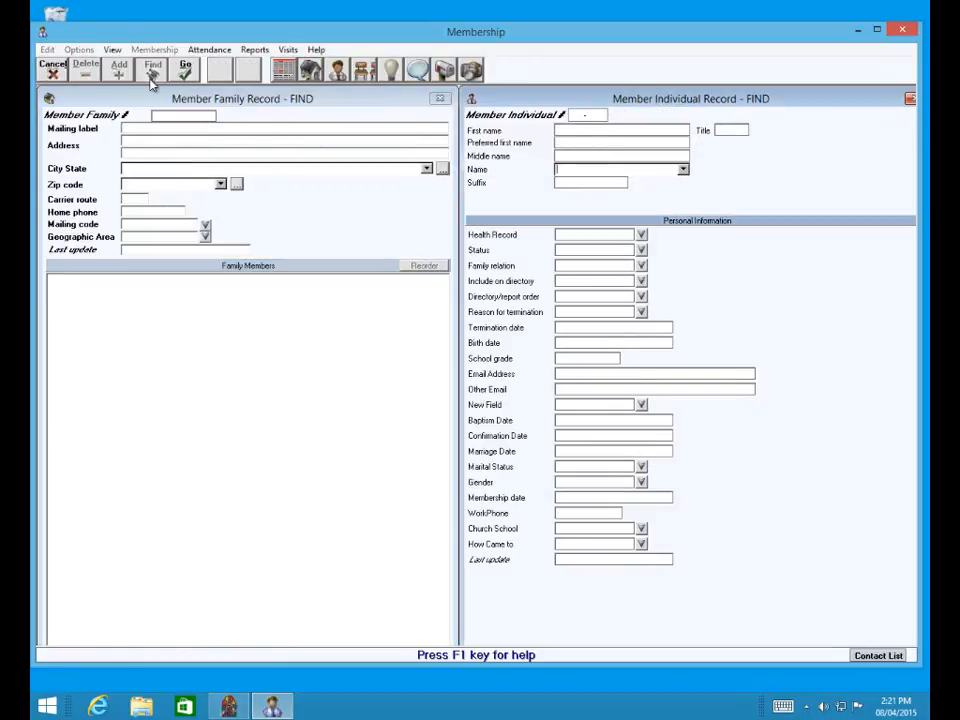
{"action": "type", "text": "althoff"}
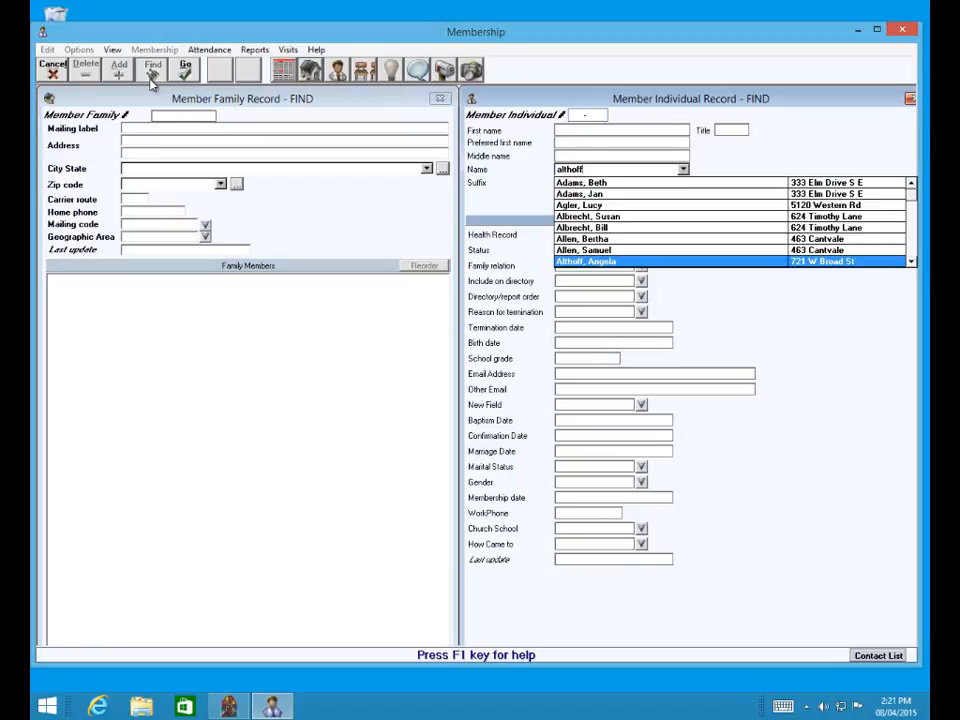
{"action": "key", "text": "Down"}
{"action": "key", "text": "Down"}
{"action": "key", "text": "Down"}
{"action": "key", "text": "Down"}
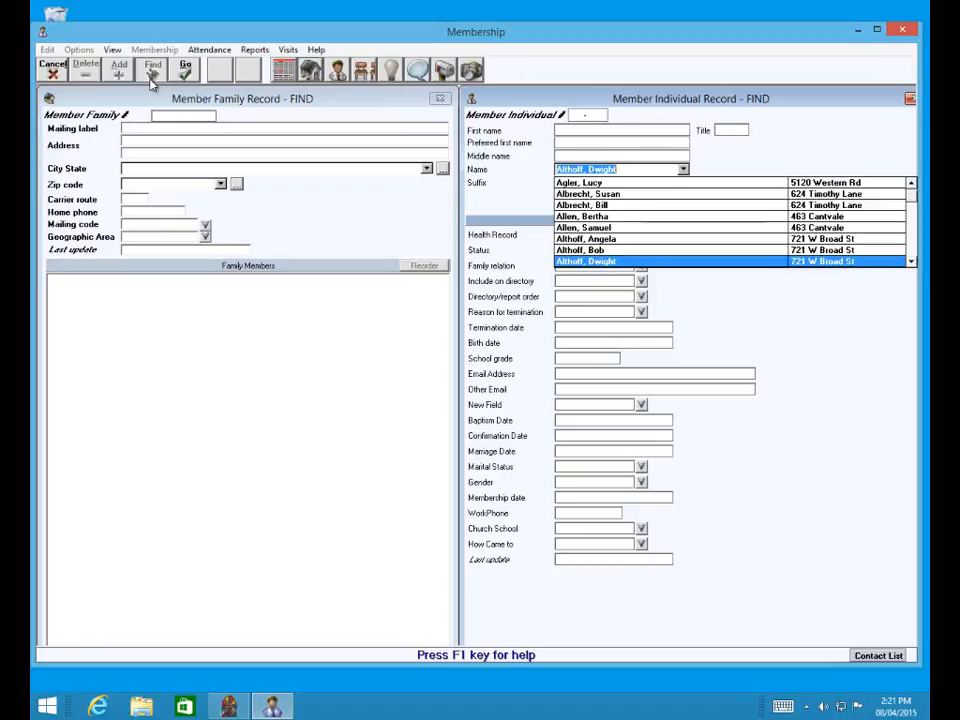
{"action": "key", "text": "Down"}
{"action": "key", "text": "Down"}
{"action": "key", "text": "Down"}
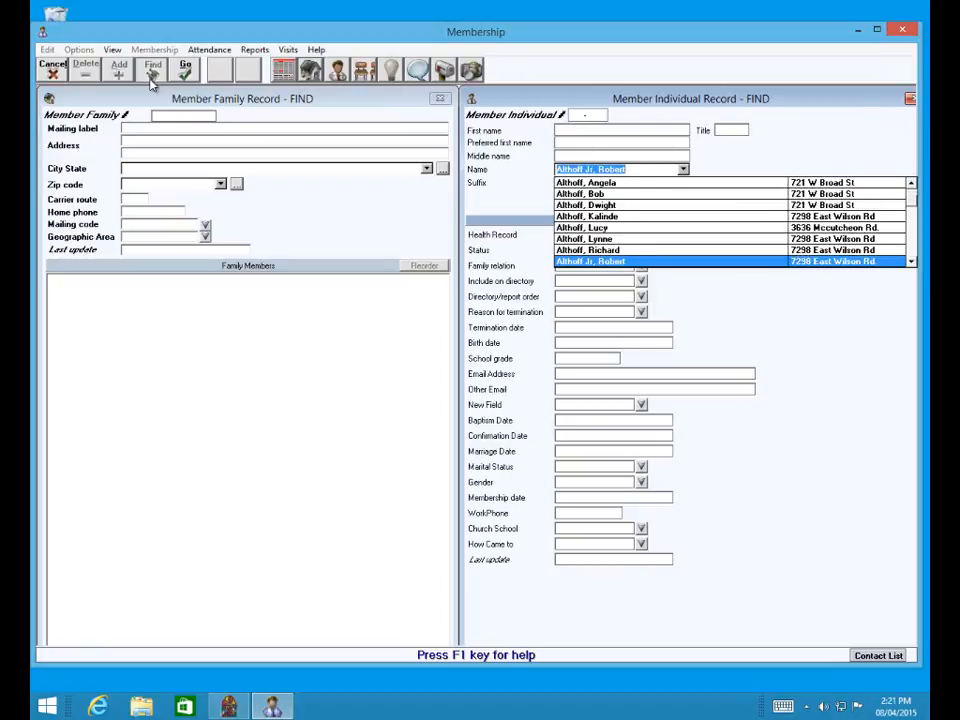
{"action": "key", "text": "Up"}
{"action": "key", "text": "Return"}
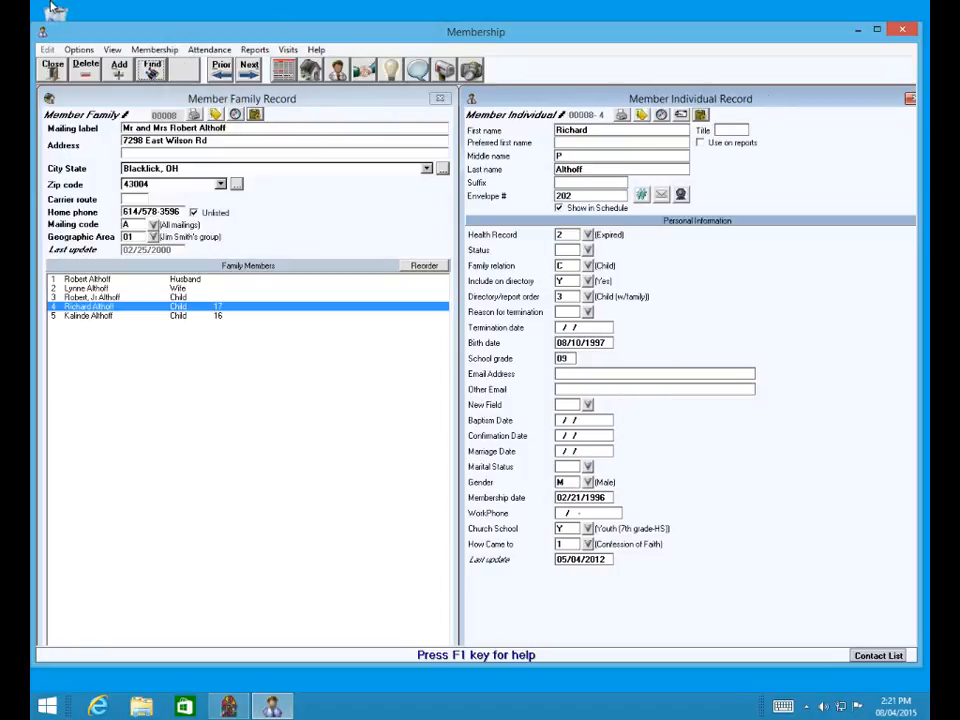
Check Browse Attendance with the newly found member's record open, and return to the record
{"action": "left_click", "coordinate": [219, 52]}
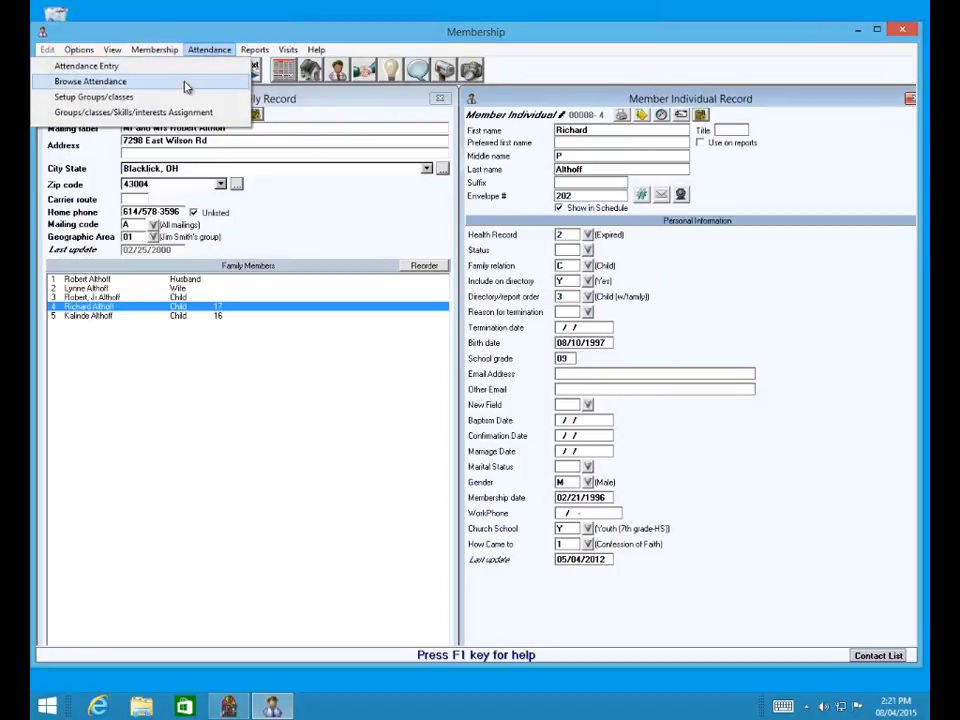
{"action": "left_click", "coordinate": [185, 83]}
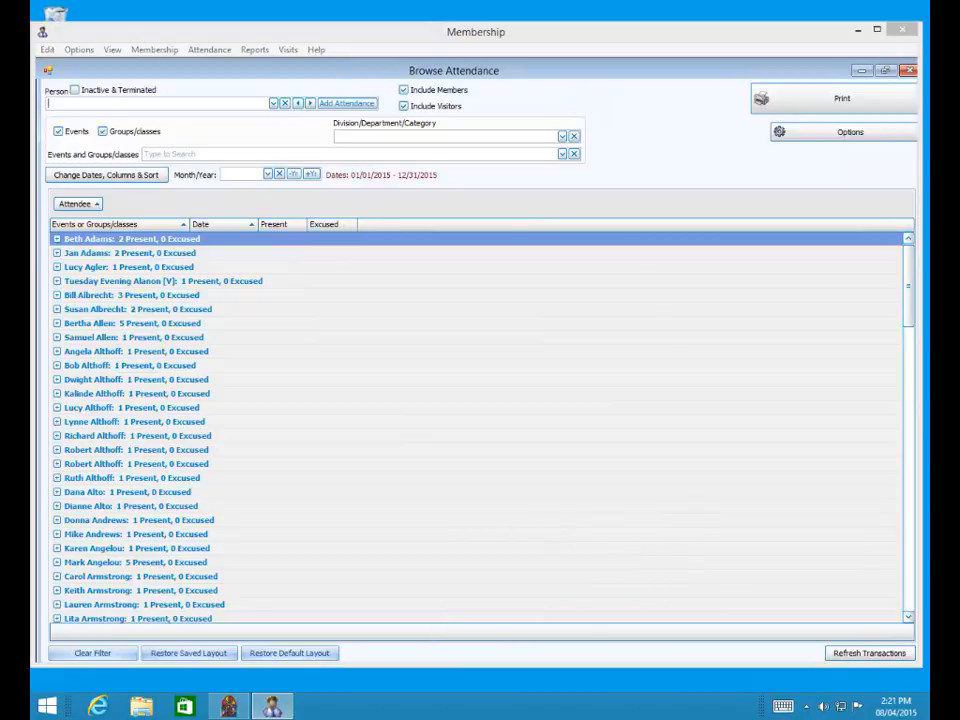
{"action": "left_click", "coordinate": [907, 72]}
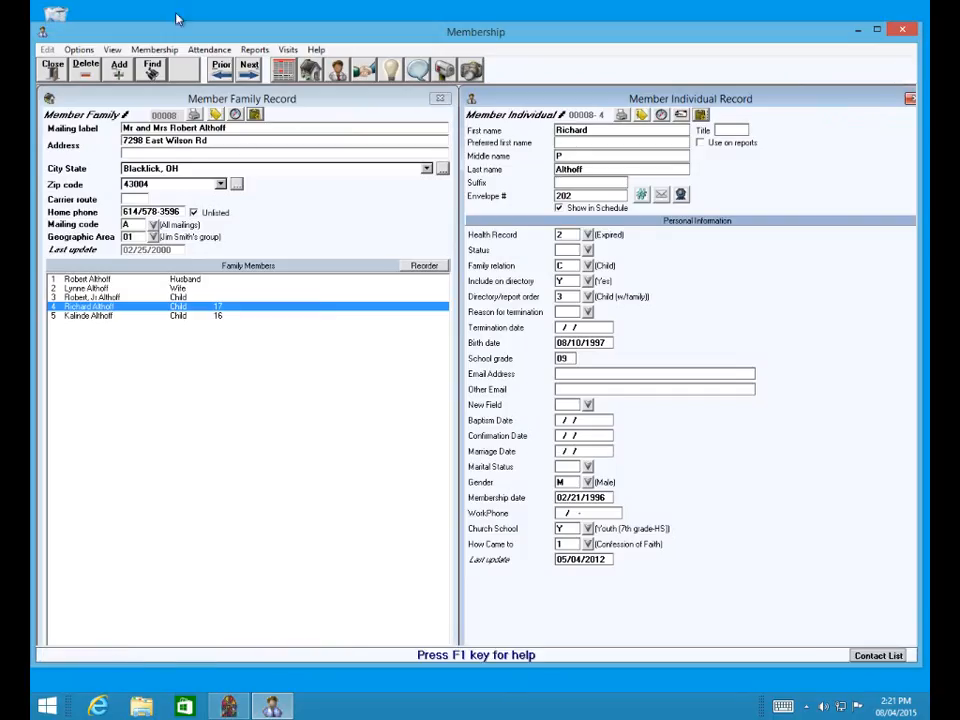
Start a report, choose [Attendance] as the membership field for the people selection, and cancel the Attendance Selection after viewing its criteria
{"action": "left_click", "coordinate": [208, 52]}
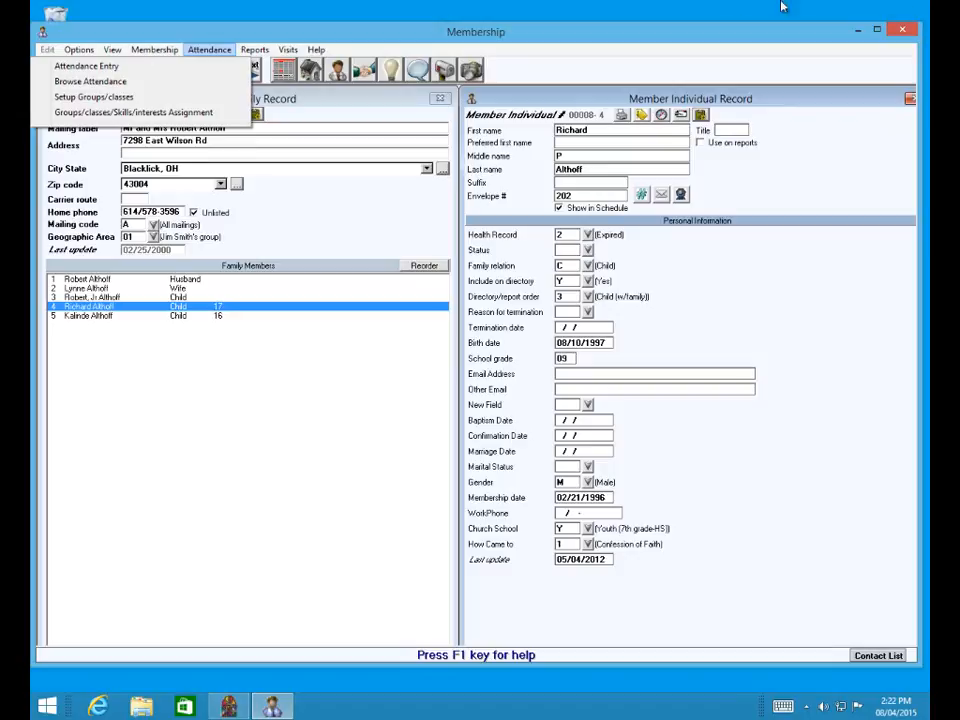
{"action": "left_click", "coordinate": [255, 53]}
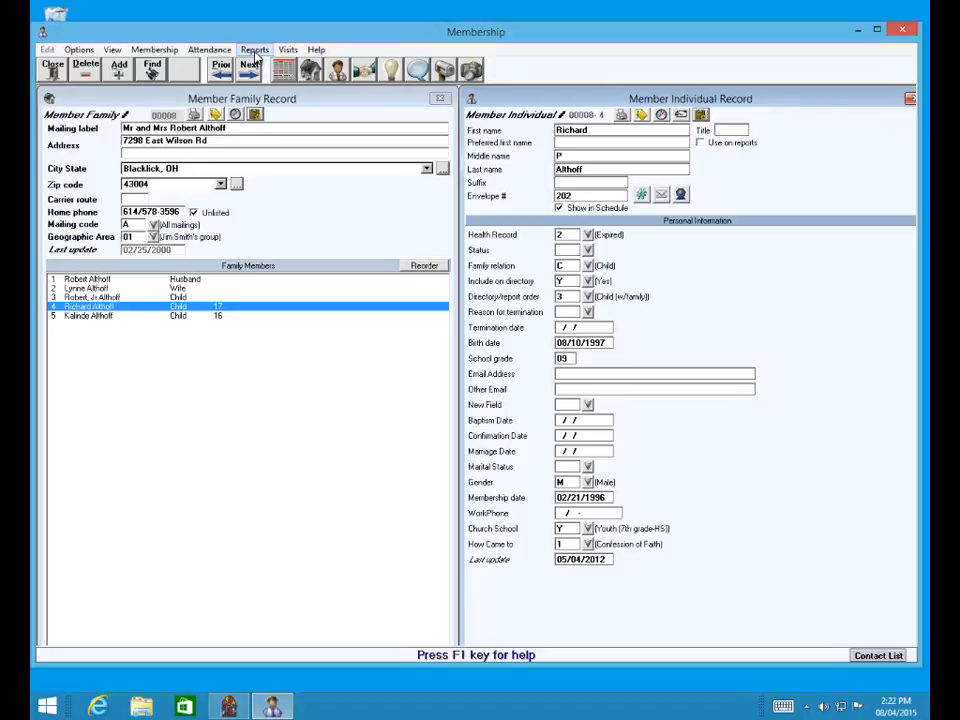
{"action": "left_click", "coordinate": [256, 54]}
{"action": "left_click", "coordinate": [243, 69]}
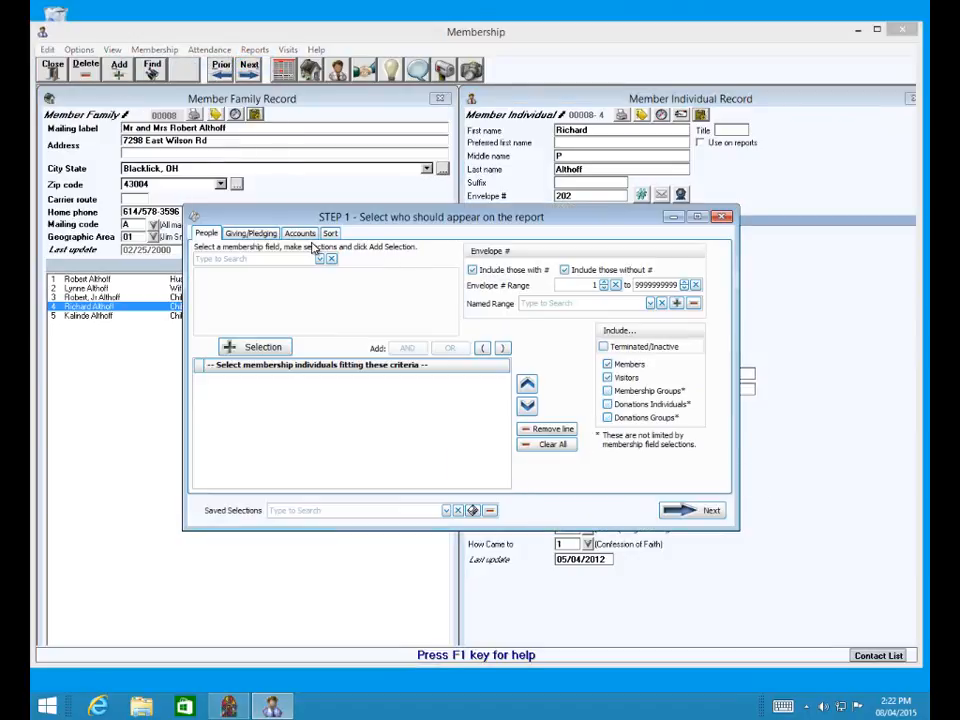
{"action": "left_click", "coordinate": [316, 260]}
{"action": "left_click", "coordinate": [222, 267]}
{"action": "left_click", "coordinate": [612, 466]}
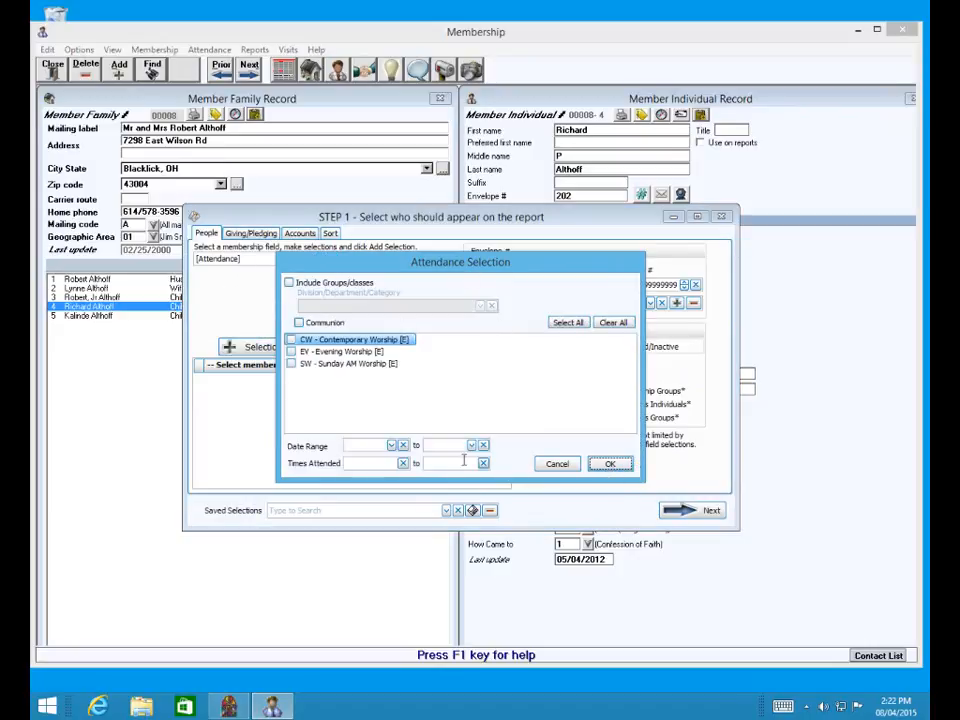
{"action": "left_click", "coordinate": [557, 466]}
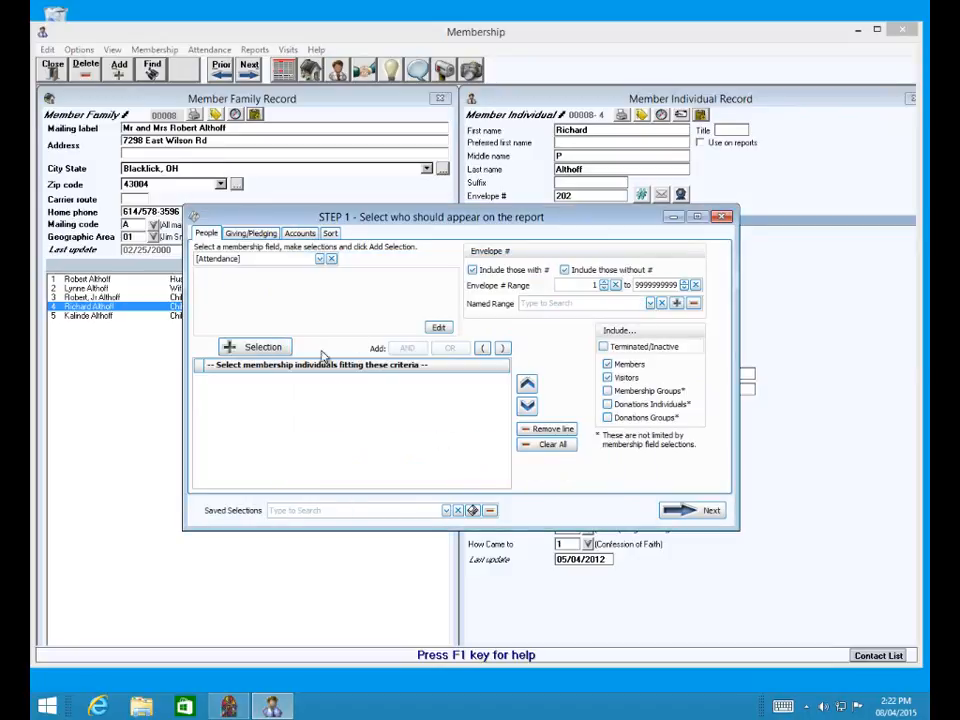
Review the report's Giving/Pledging and Accounts criteria, and close the report selection
{"action": "left_click", "coordinate": [258, 234]}
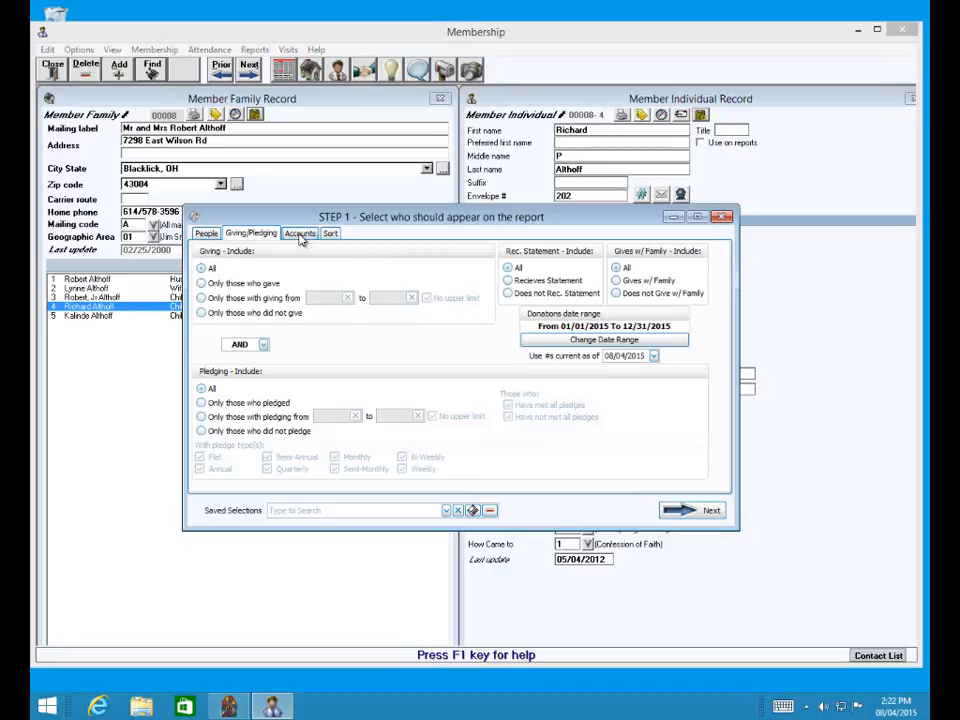
{"action": "left_click", "coordinate": [300, 234]}
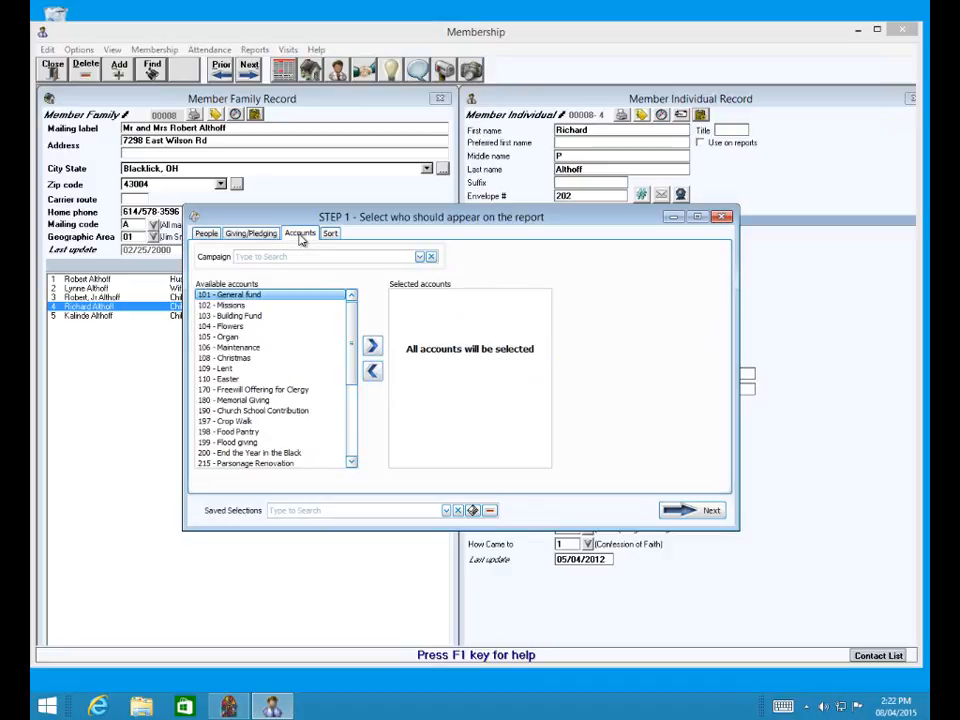
{"action": "left_click", "coordinate": [723, 217]}
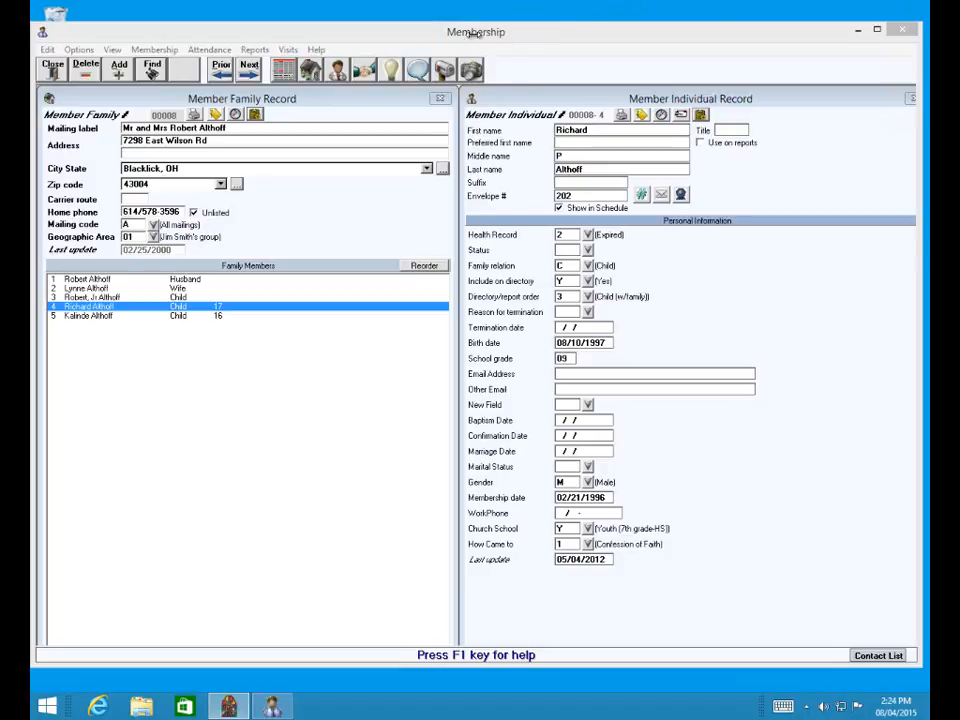
Show the member's groups/classes, and open Attendance Entry for 3-4 - 3rd & 4th Grades SS on 08/09/2015
{"action": "left_click", "coordinate": [364, 72]}
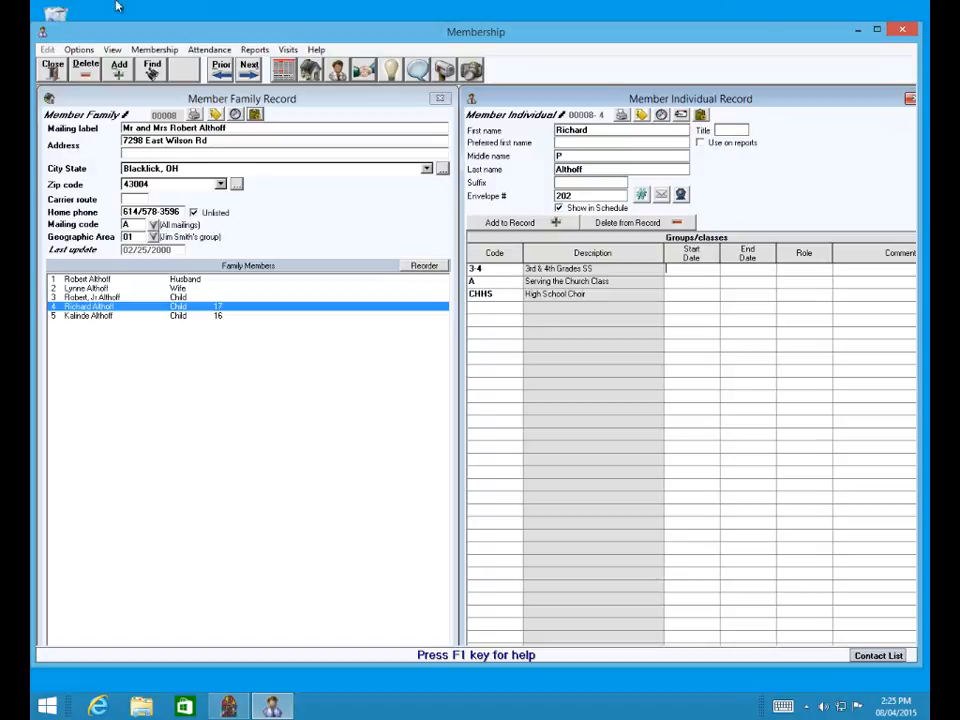
{"action": "left_click", "coordinate": [209, 51]}
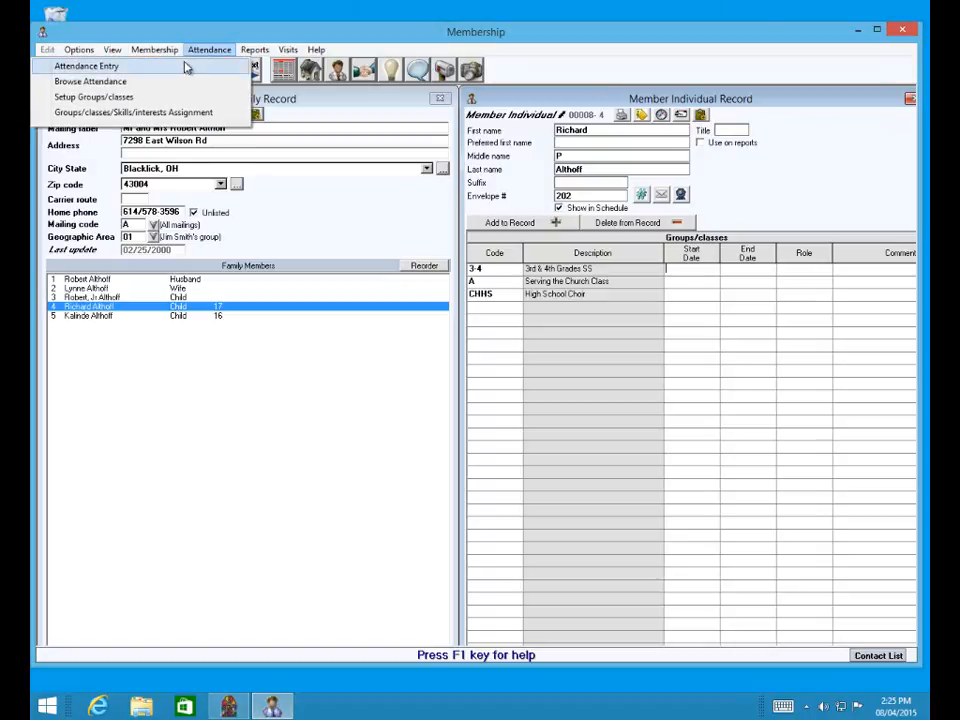
{"action": "left_click", "coordinate": [185, 66]}
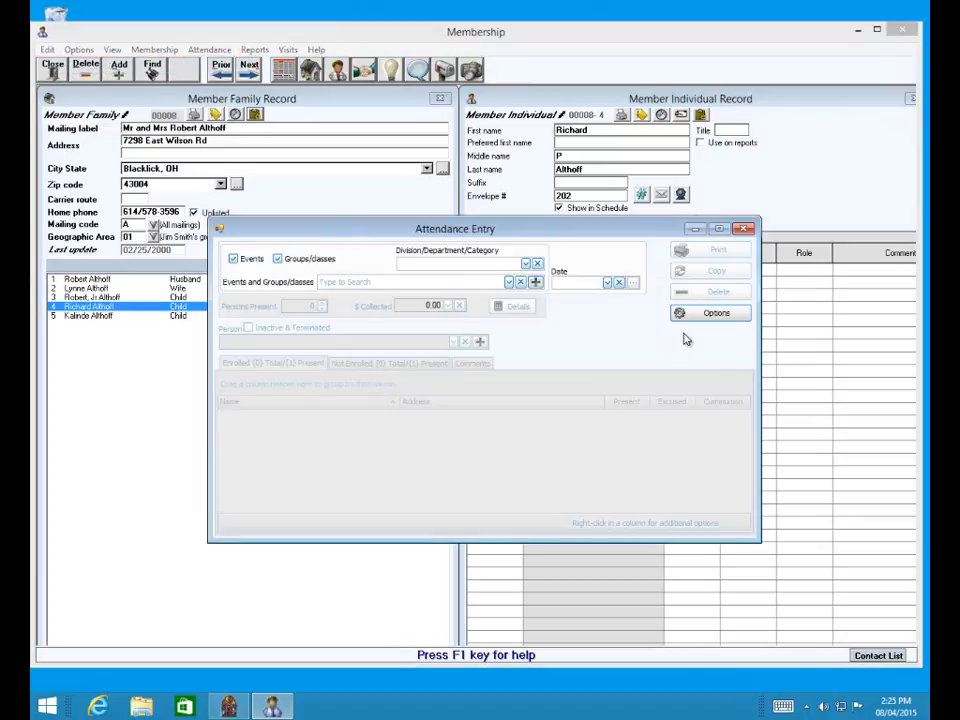
{"action": "left_click", "coordinate": [606, 284]}
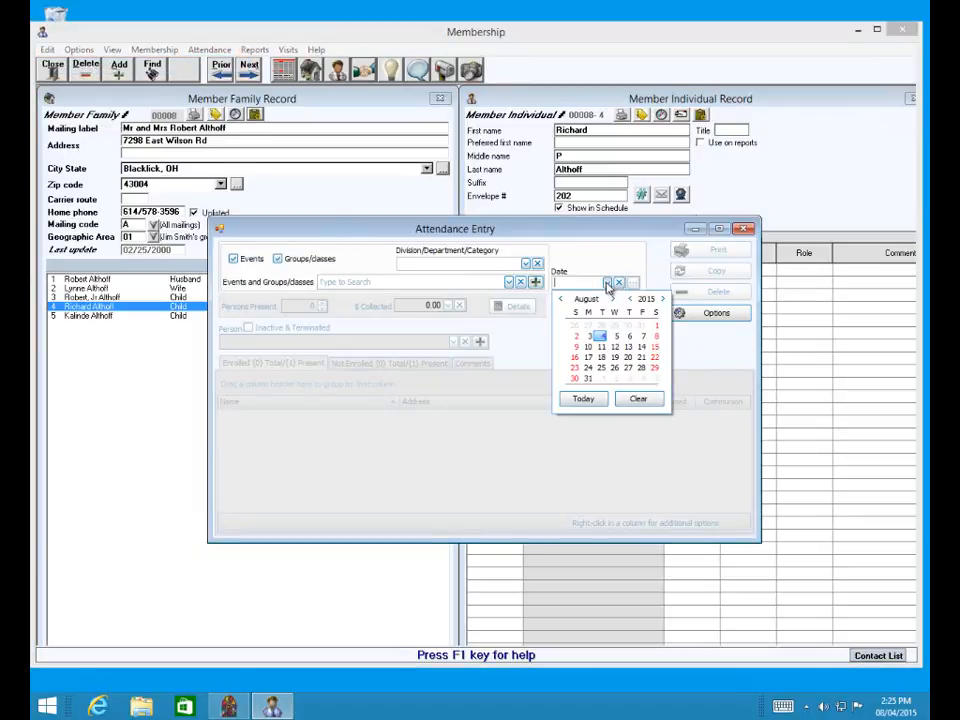
{"action": "left_click", "coordinate": [575, 349]}
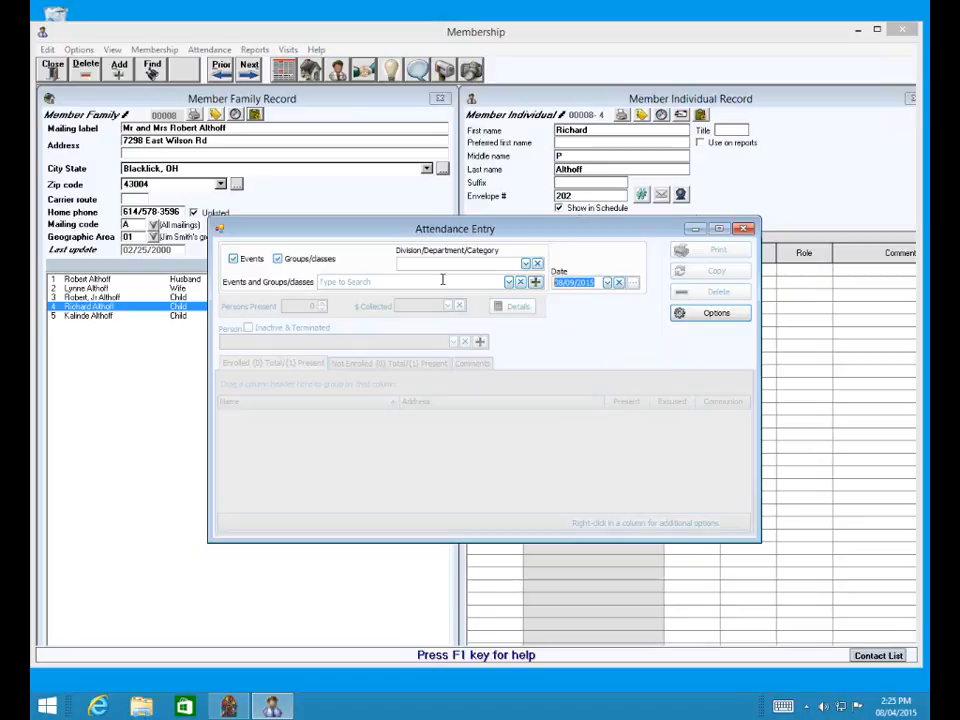
{"action": "left_click", "coordinate": [508, 282]}
{"action": "left_click", "coordinate": [486, 328]}
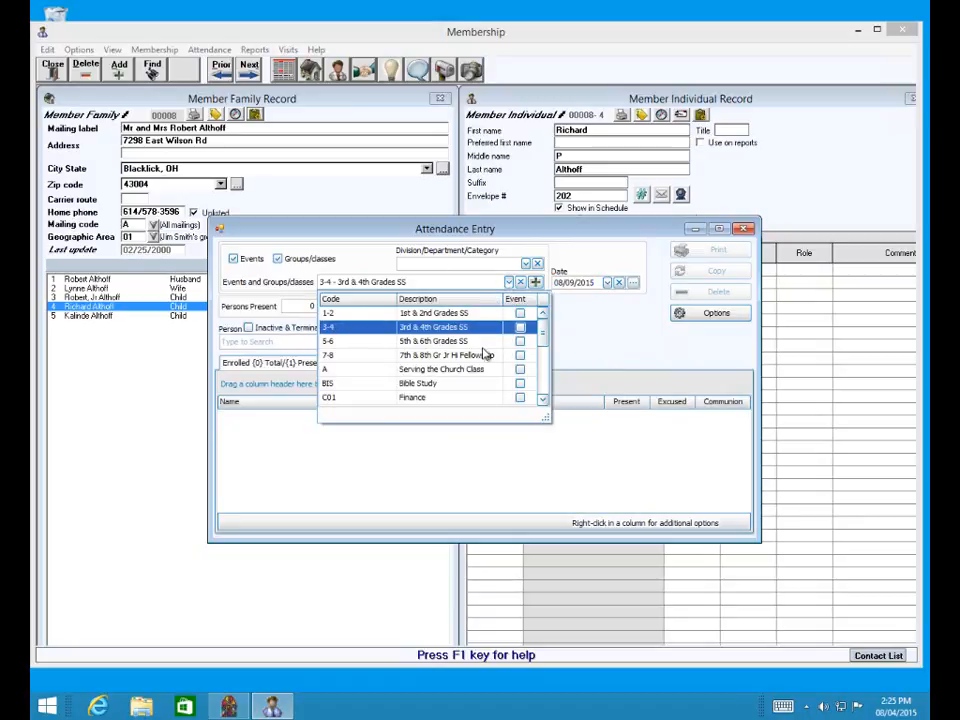
Mark the first two enrolled attendees of the class as present
{"action": "left_click", "coordinate": [590, 415]}
{"action": "left_click", "coordinate": [590, 429]}
{"action": "left_click", "coordinate": [593, 456]}
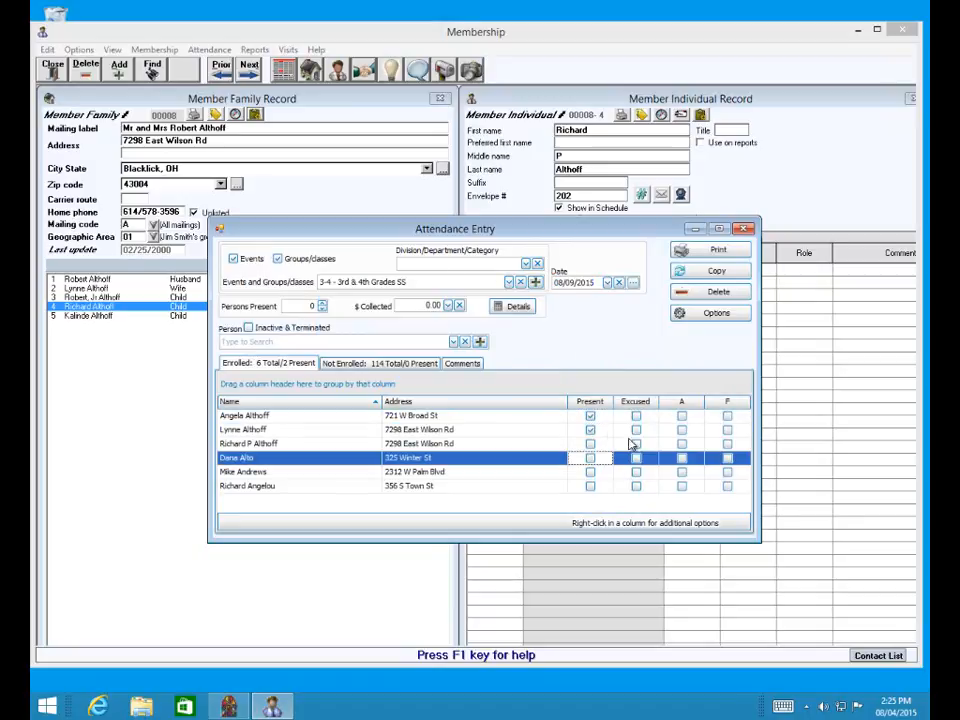
Set the class's attendance date to 08/17/2015, and mark the second and third enrolled attendees as present
{"action": "left_click", "coordinate": [606, 283]}
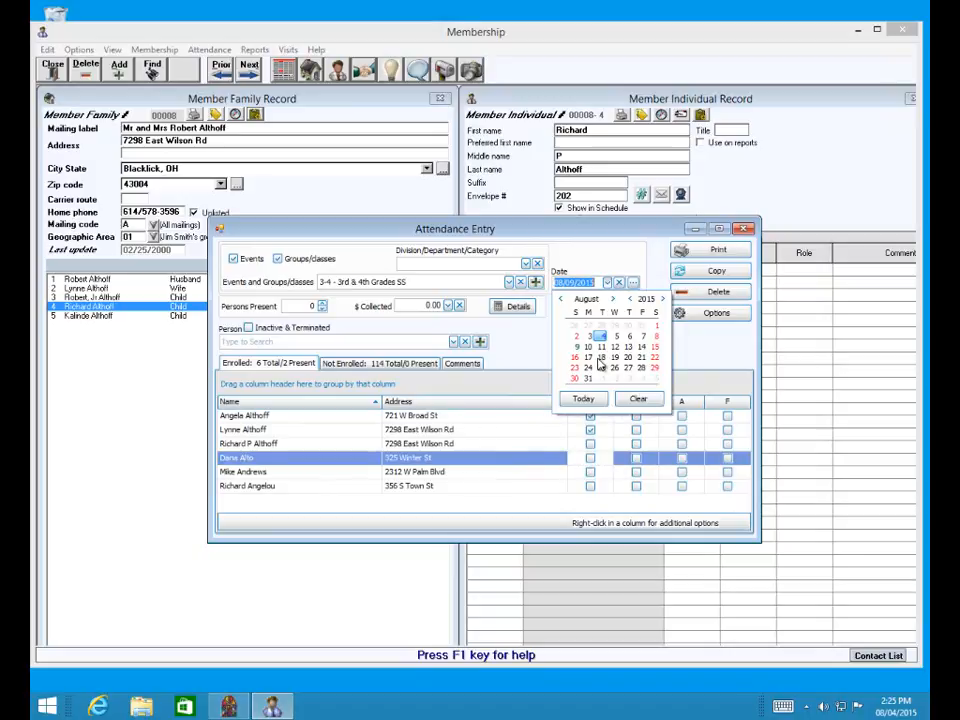
{"action": "left_click", "coordinate": [588, 357]}
{"action": "left_click", "coordinate": [590, 429]}
{"action": "left_click", "coordinate": [590, 443]}
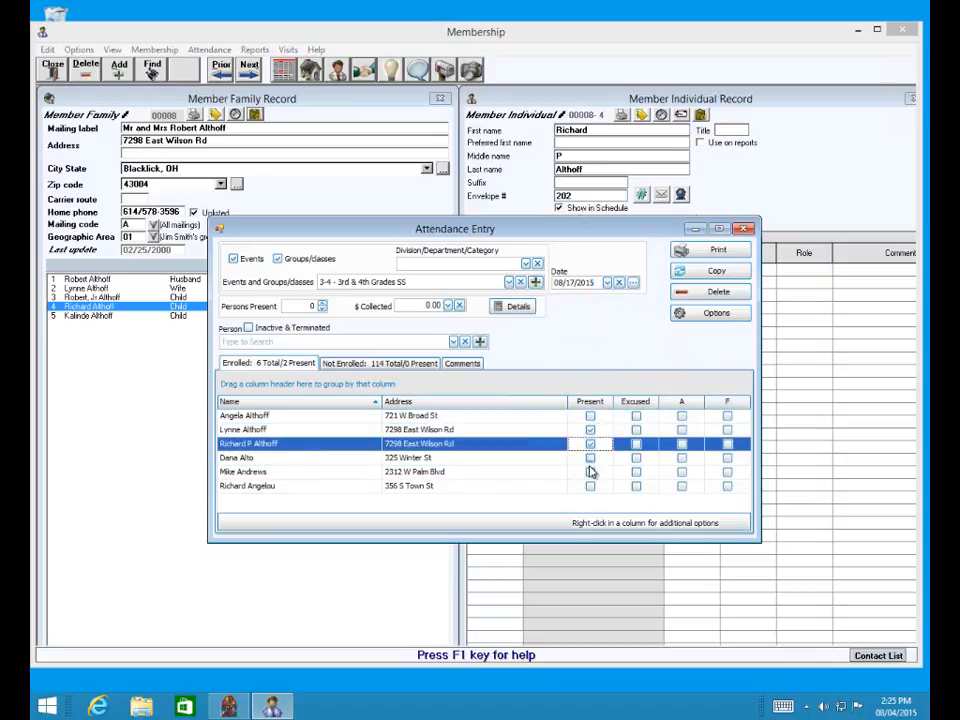
{"action": "left_click", "coordinate": [600, 471]}
Return to the class's 08/09 attendance, widen the person search list, and record its first listed person as present
{"action": "left_click", "coordinate": [632, 285]}
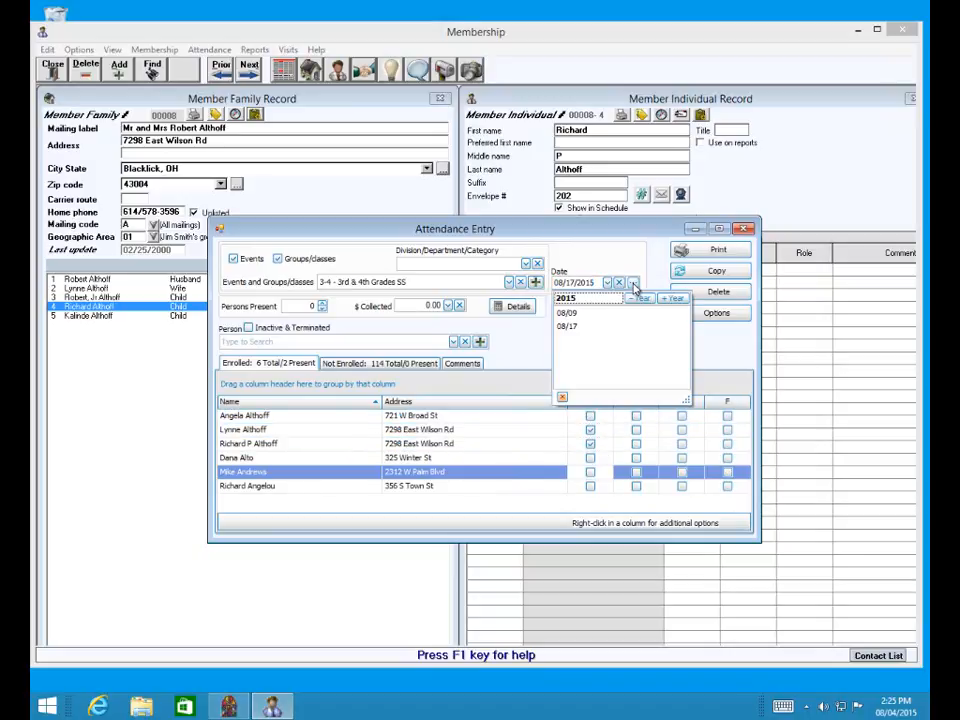
{"action": "left_click", "coordinate": [570, 313]}
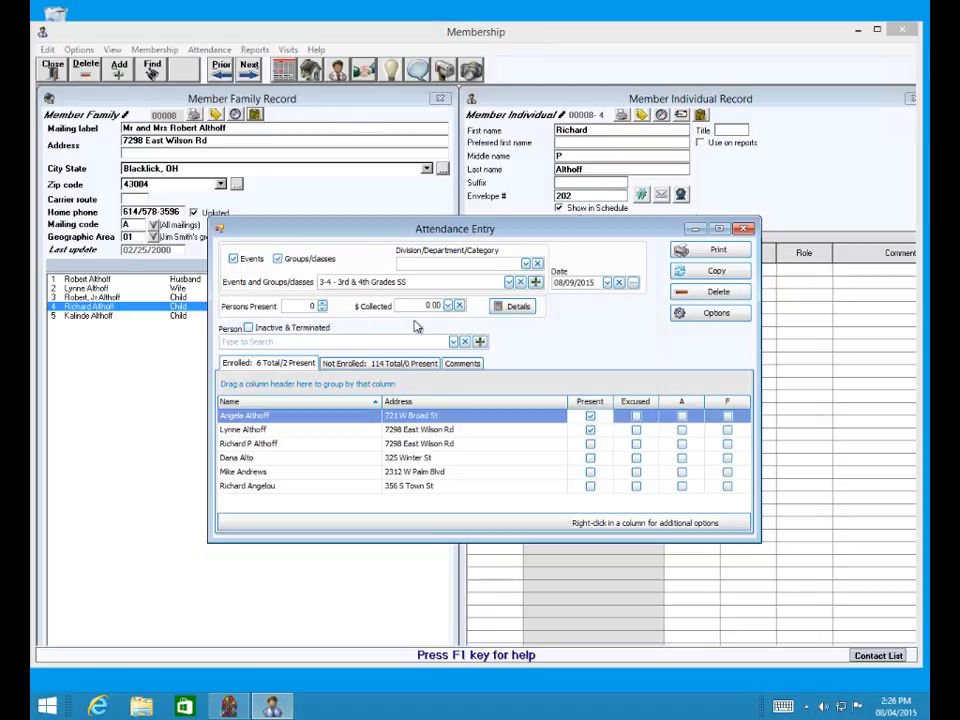
{"action": "left_click", "coordinate": [453, 342]}
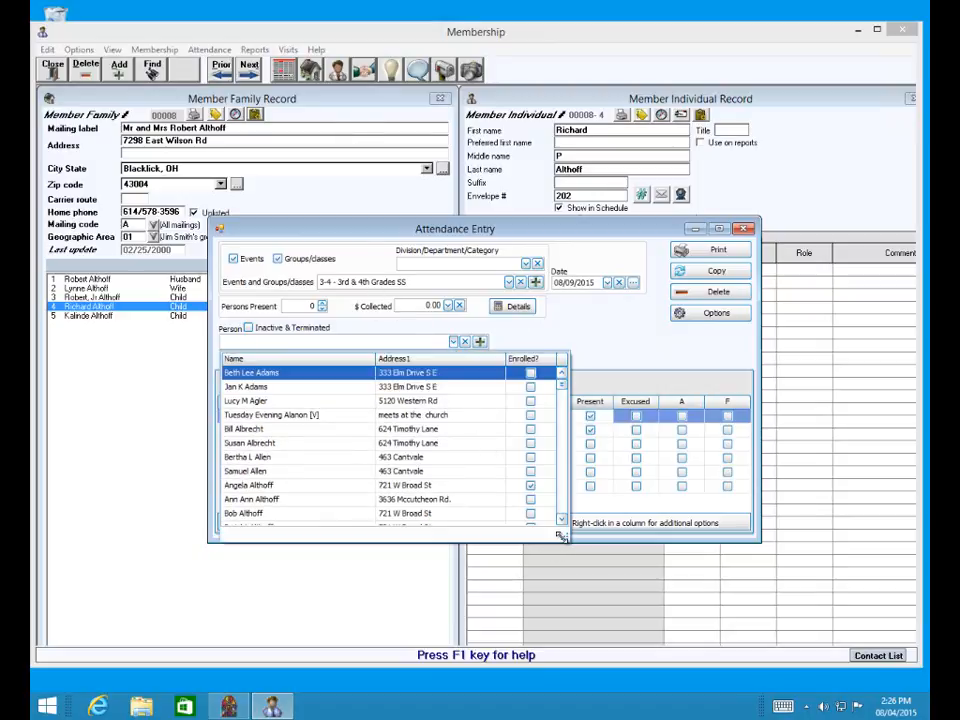
{"action": "left_click_drag", "start_coordinate": [563, 535], "coordinate": [595, 535]}
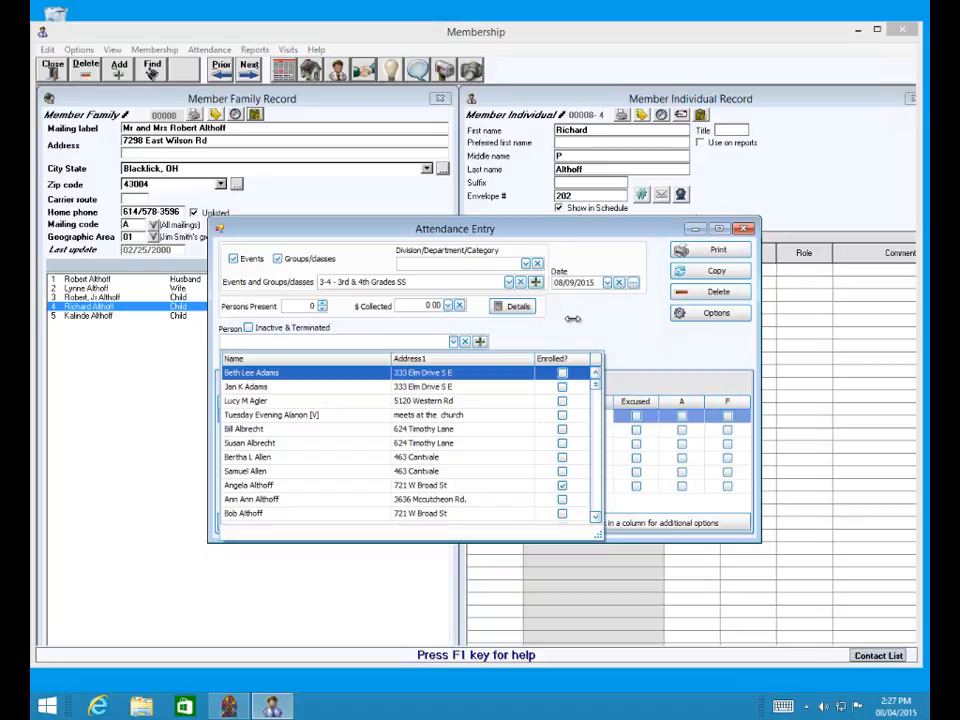
{"action": "key", "text": "Return"}
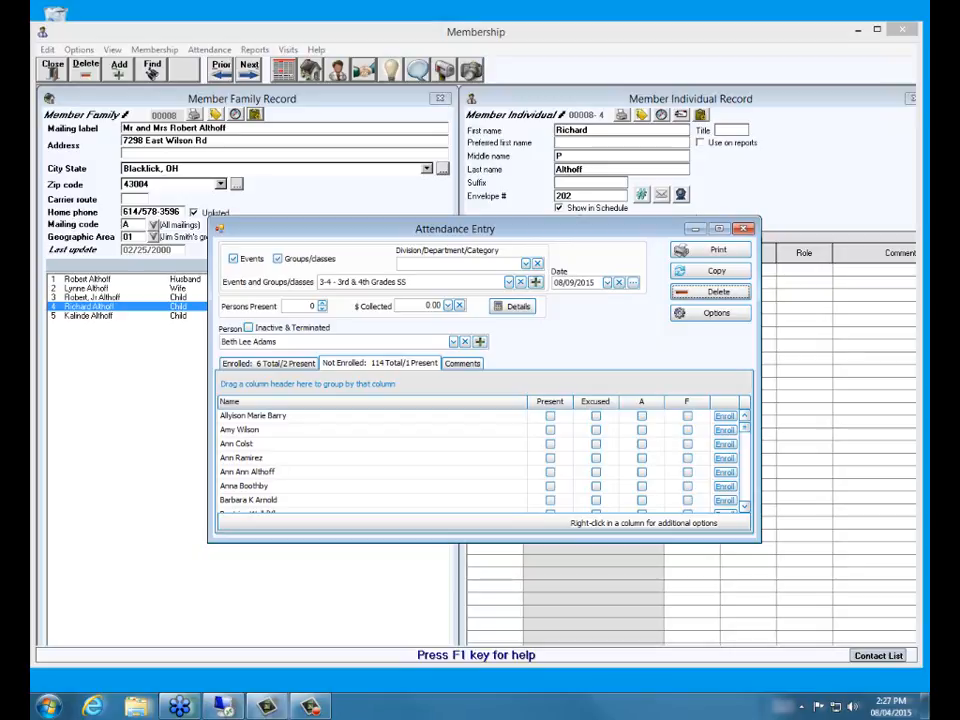
Close Attendance Entry and the member records, and exit the Membership module and Church Windows
{"action": "left_click", "coordinate": [744, 230]}
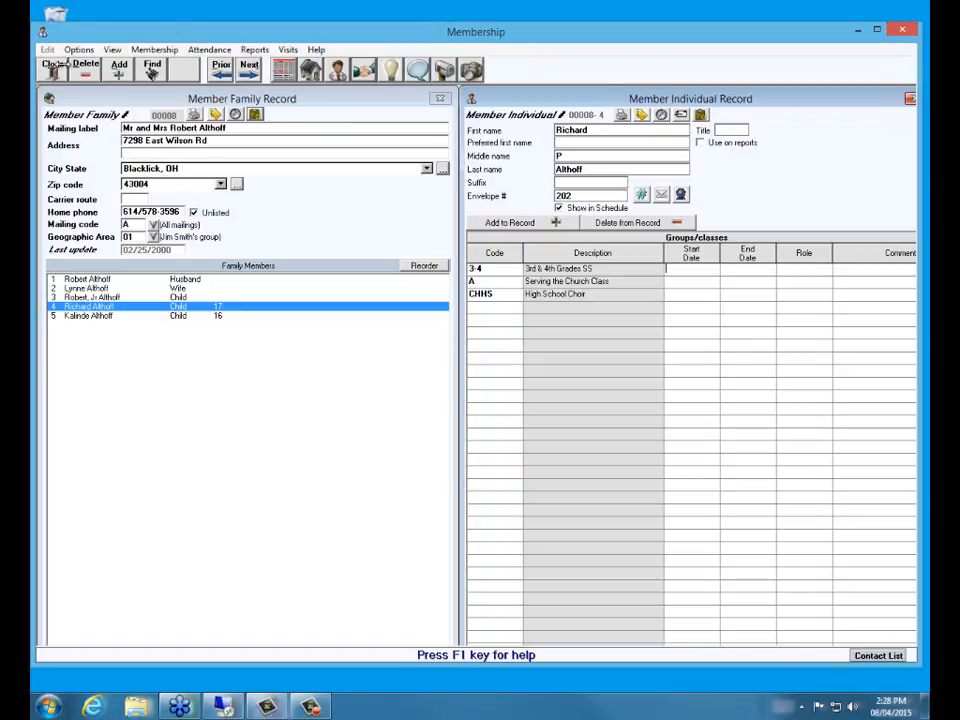
{"action": "left_click", "coordinate": [53, 68]}
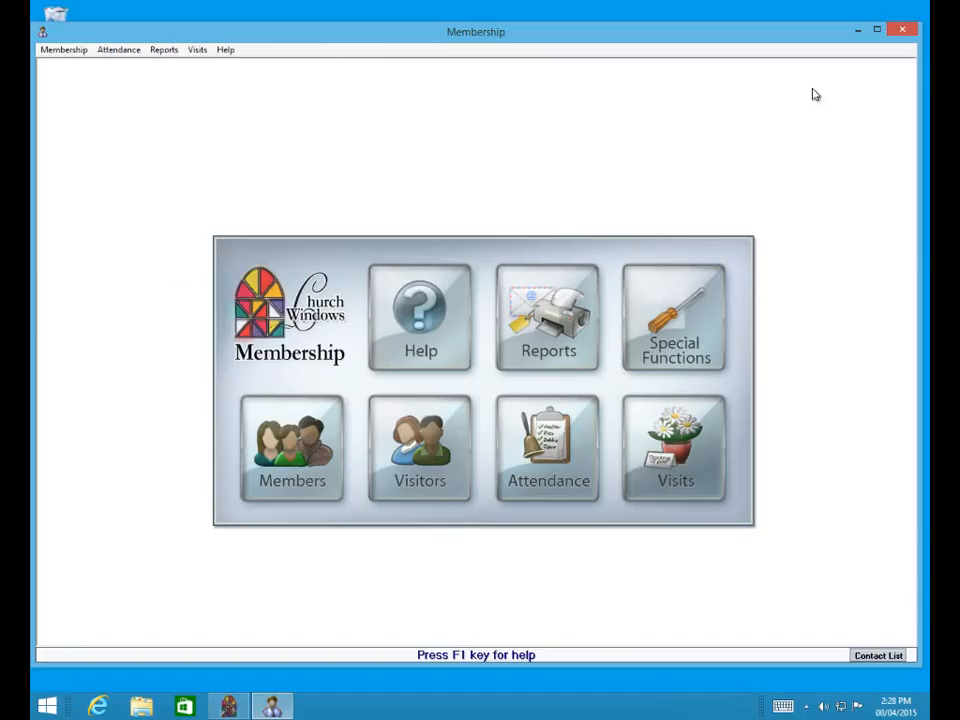
{"action": "left_click", "coordinate": [907, 33]}
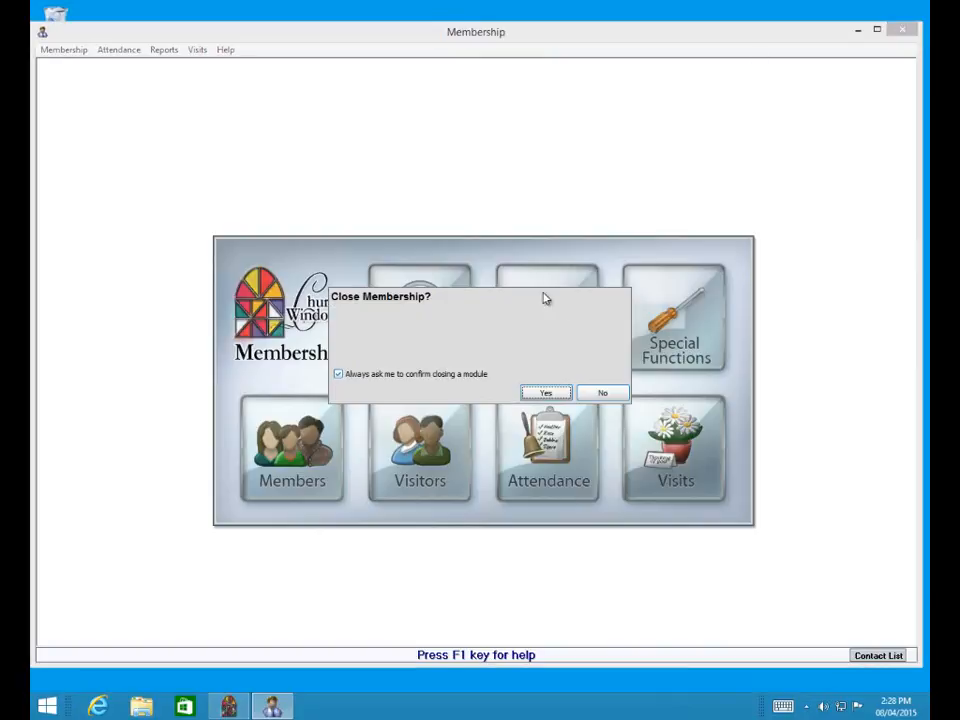
{"action": "left_click", "coordinate": [549, 394]}
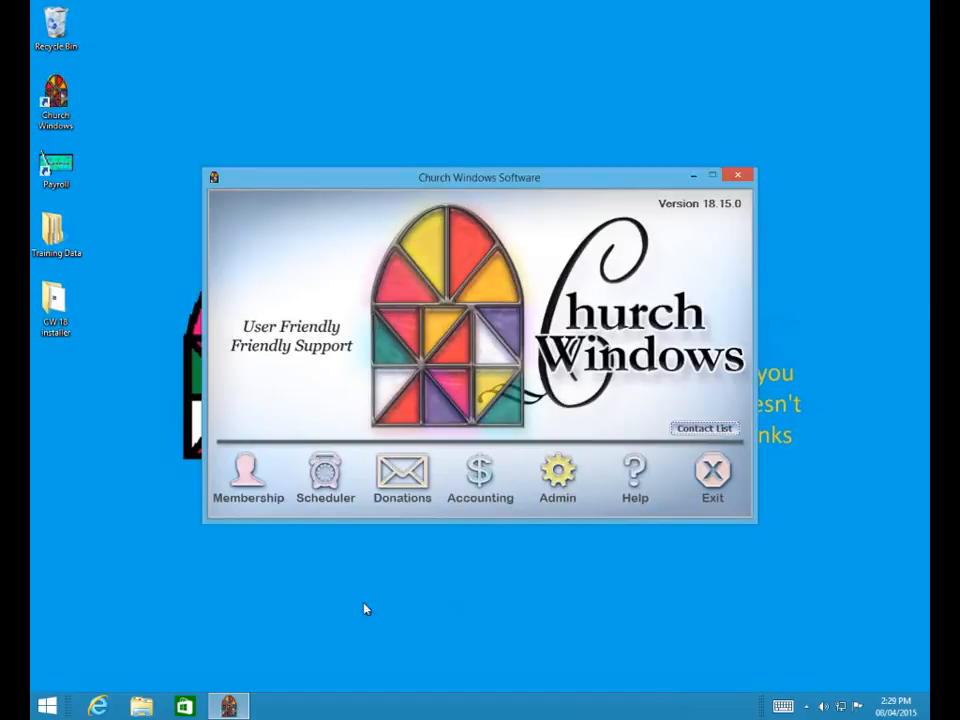
{"action": "left_click", "coordinate": [738, 176]}
Sign the current account out of the remote Windows session
{"action": "left_click", "coordinate": [47, 706]}
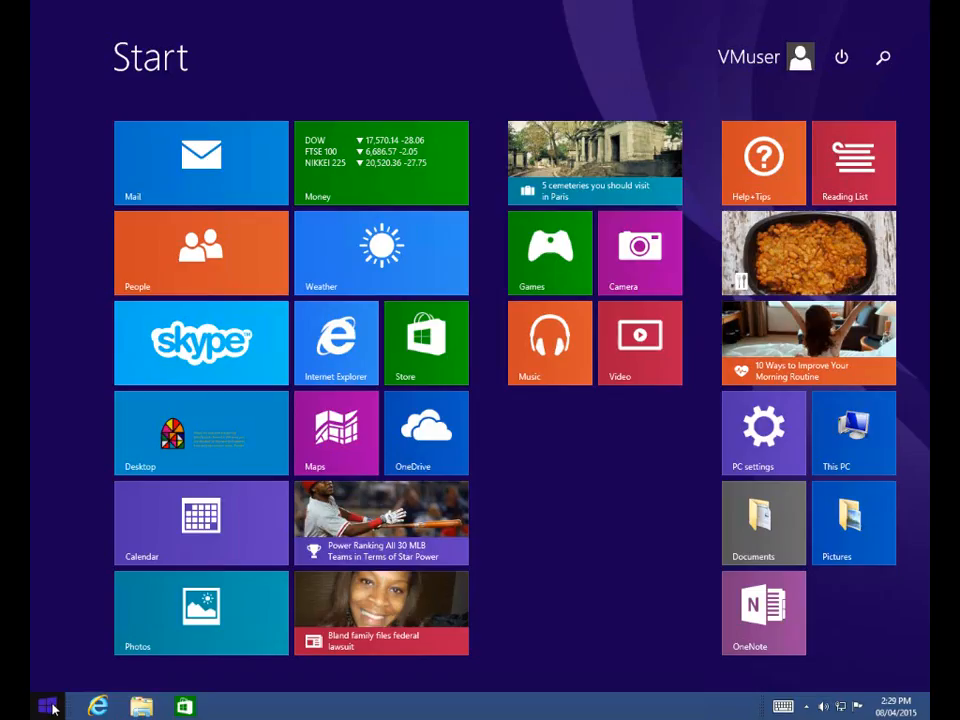
{"action": "left_click", "coordinate": [756, 48]}
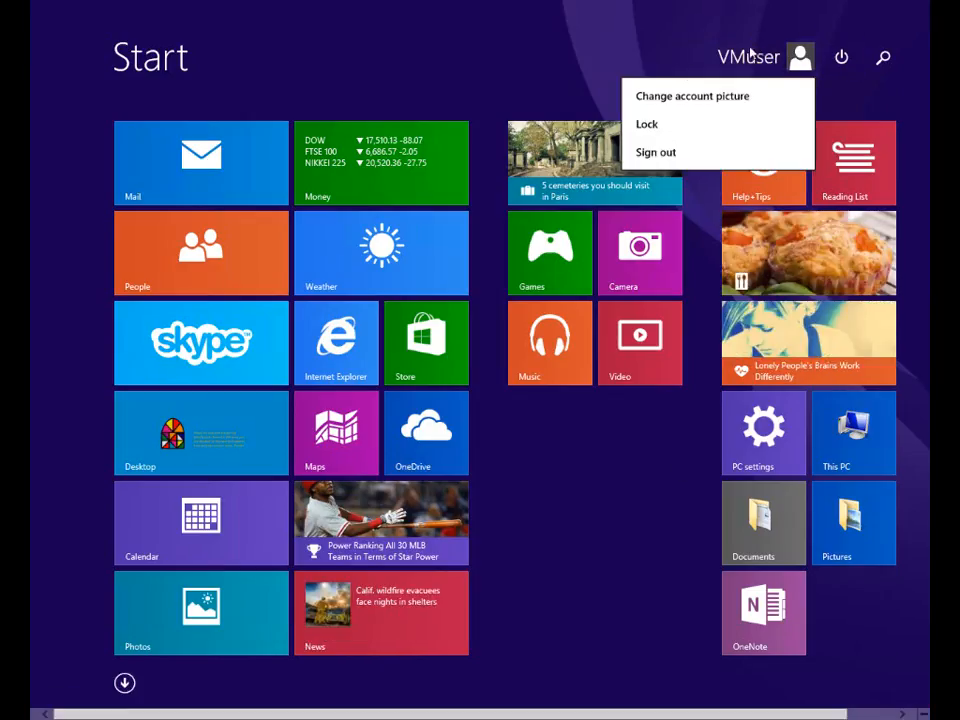
{"action": "left_click", "coordinate": [655, 152]}
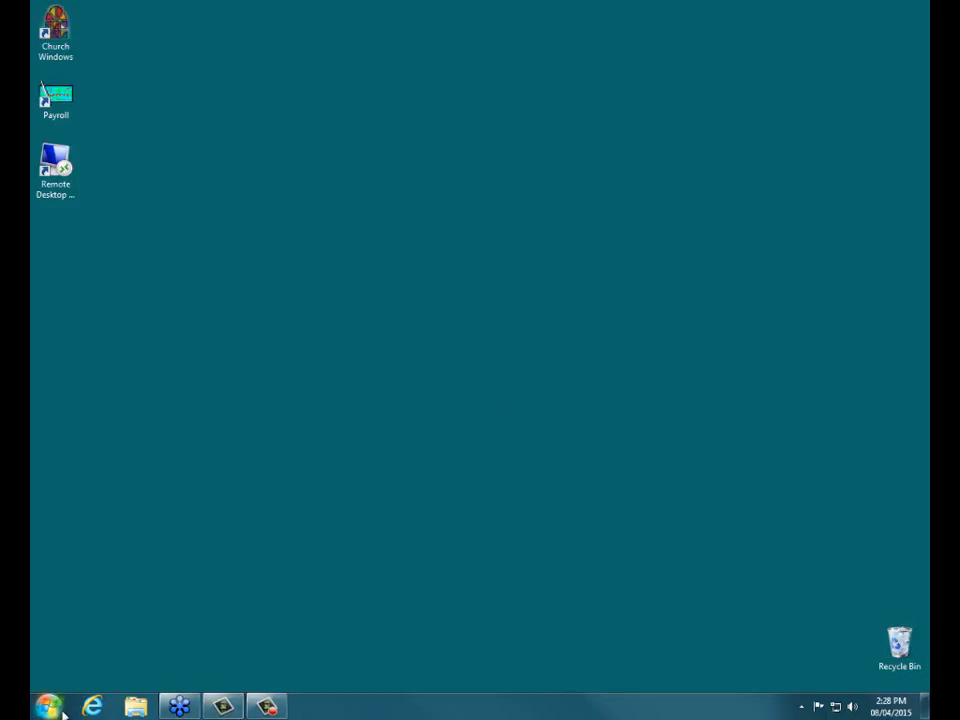
Open the Free, User Webinars page of the Church Windows website in Internet Explorer, and review the upcoming Coffee Break Webinars
{"action": "left_click", "coordinate": [91, 707]}
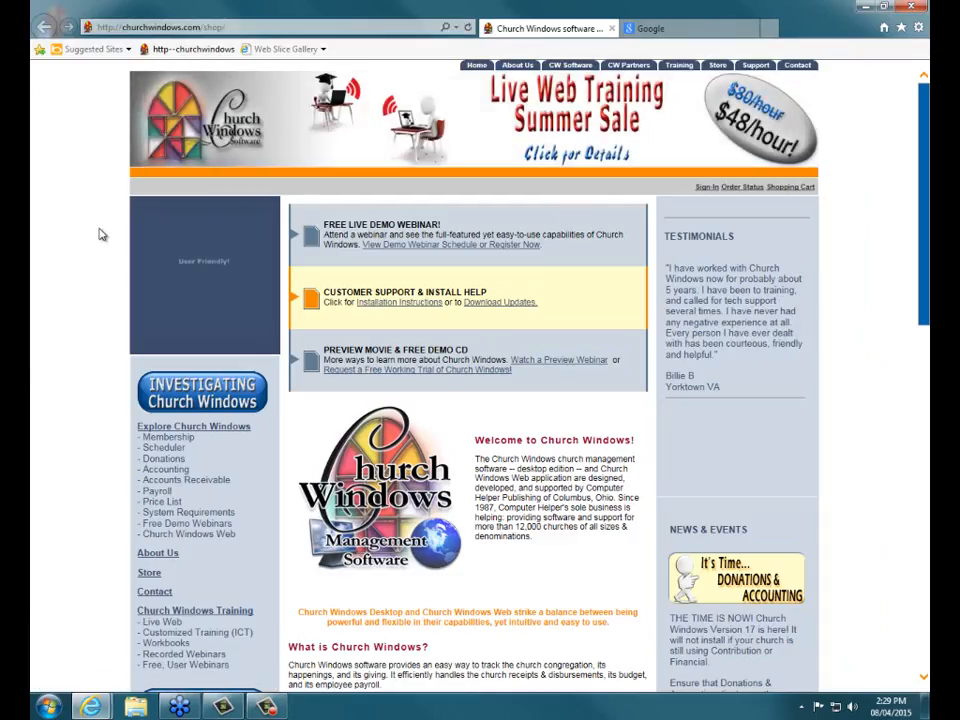
{"action": "scroll", "coordinate": [99, 234], "scroll_direction": "down", "scroll_amount": 5}
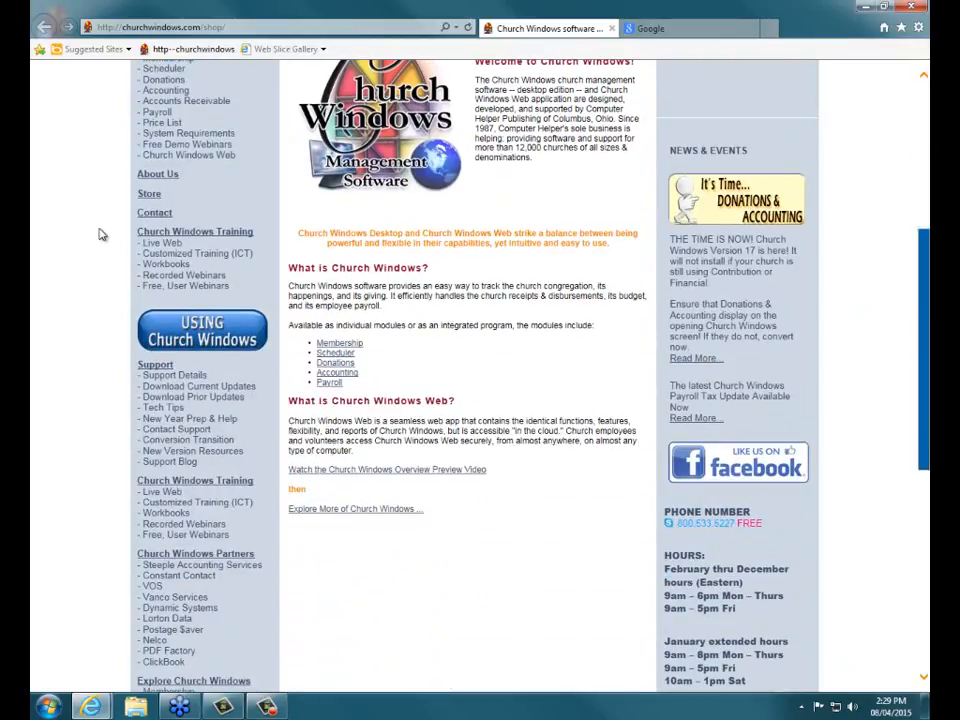
{"action": "left_click", "coordinate": [194, 290]}
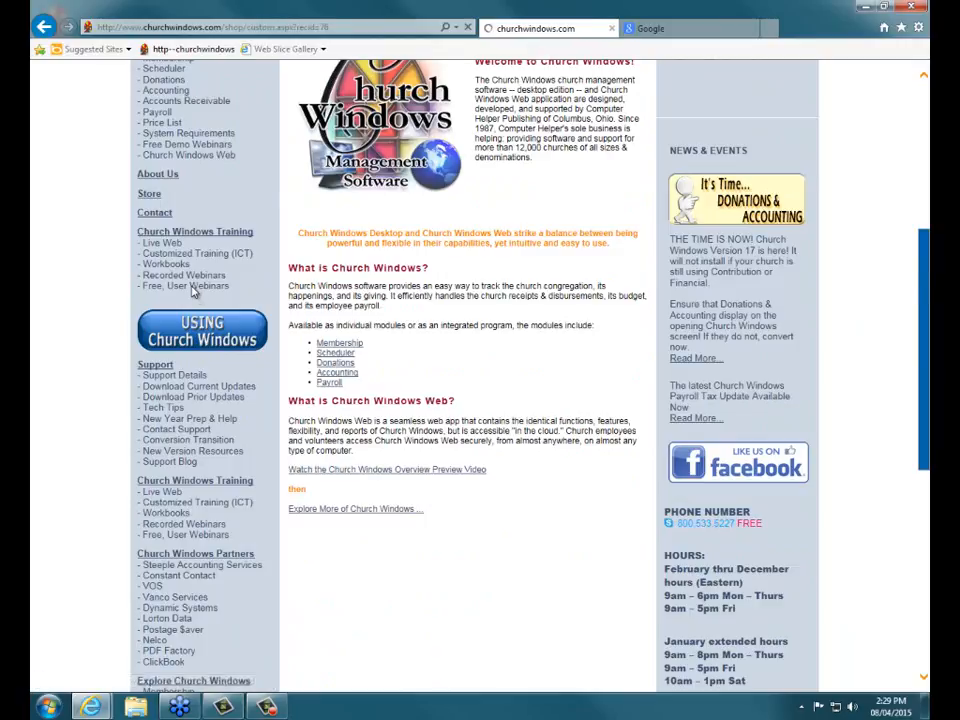
{"action": "scroll", "coordinate": [567, 341], "scroll_direction": "down", "scroll_amount": 10}
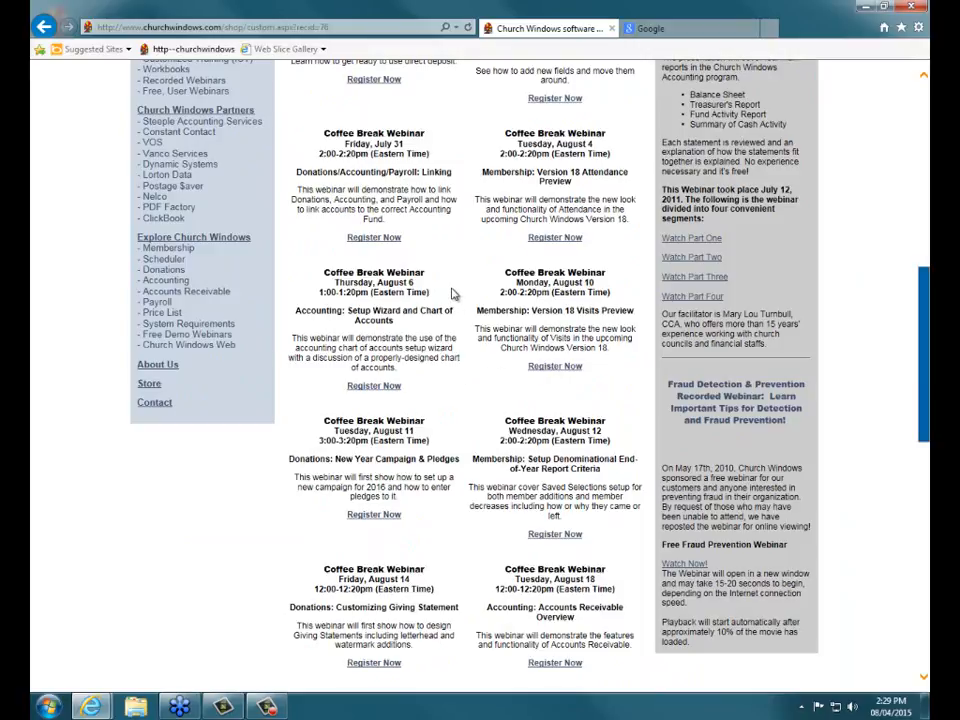
{"action": "scroll", "coordinate": [454, 297], "scroll_direction": "down", "scroll_amount": 1}
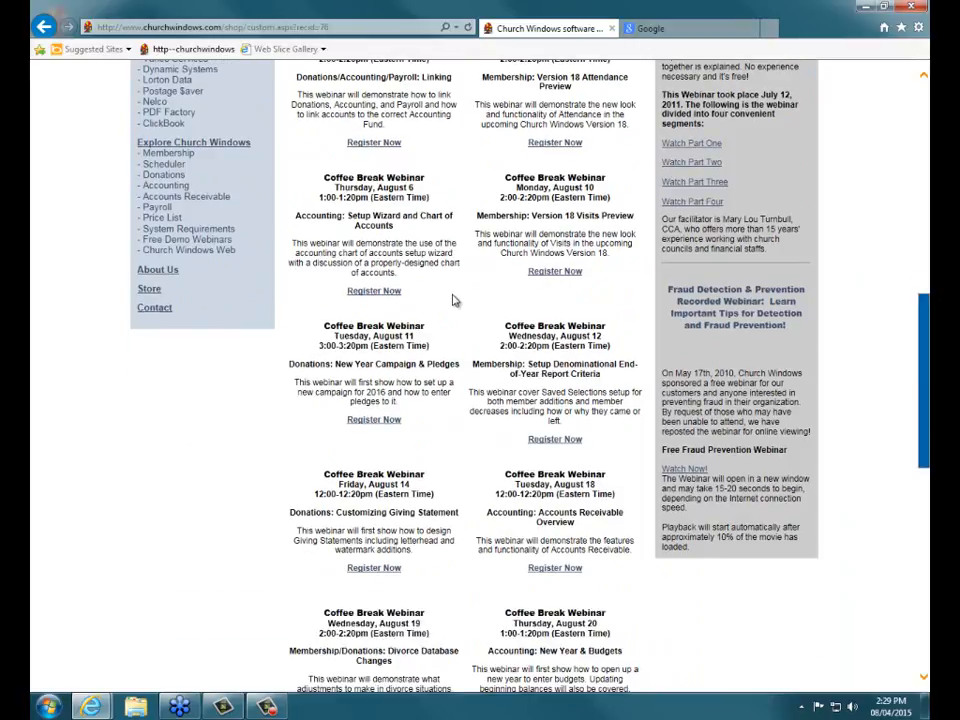
{"action": "scroll", "coordinate": [454, 299], "scroll_direction": "up", "scroll_amount": 2}
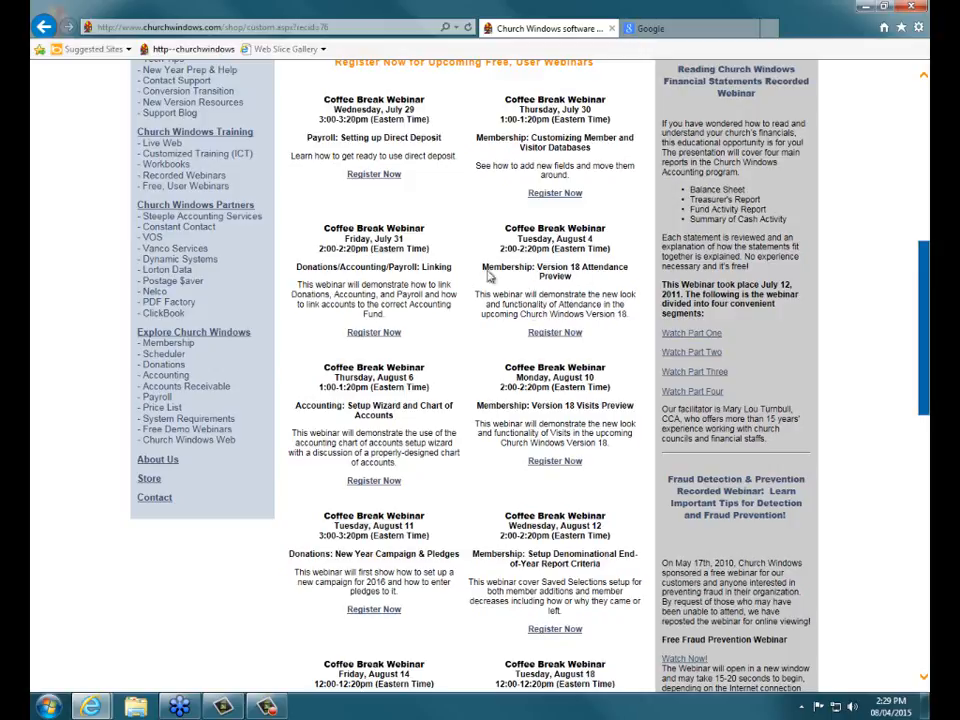
{"action": "scroll", "coordinate": [400, 397], "scroll_direction": "down", "scroll_amount": 1}
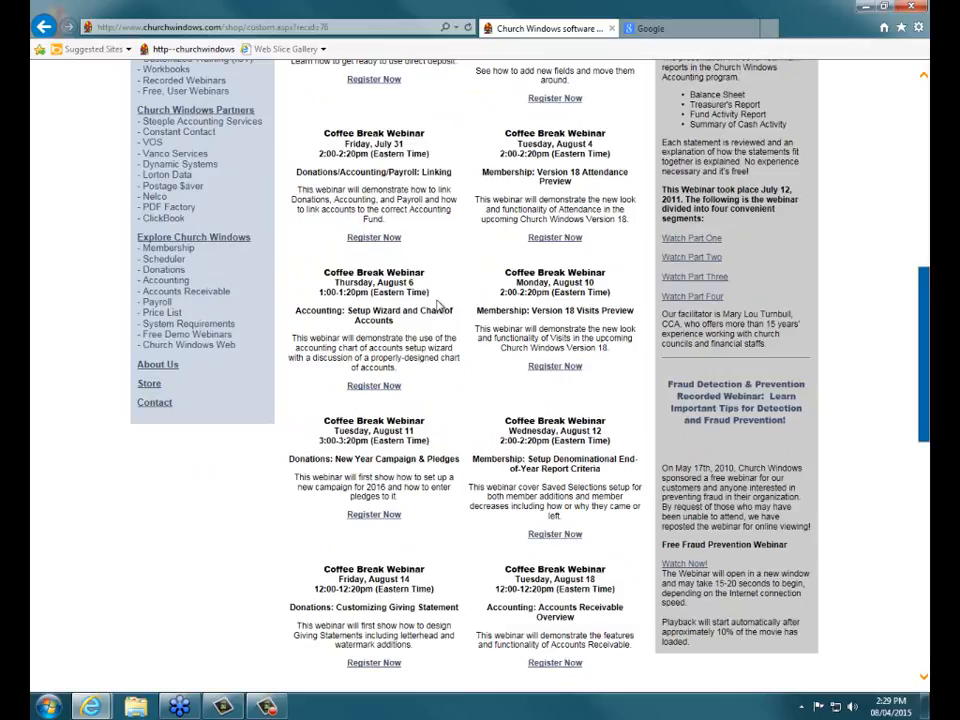
{"action": "scroll", "coordinate": [45, 286], "scroll_direction": "up", "scroll_amount": 3}
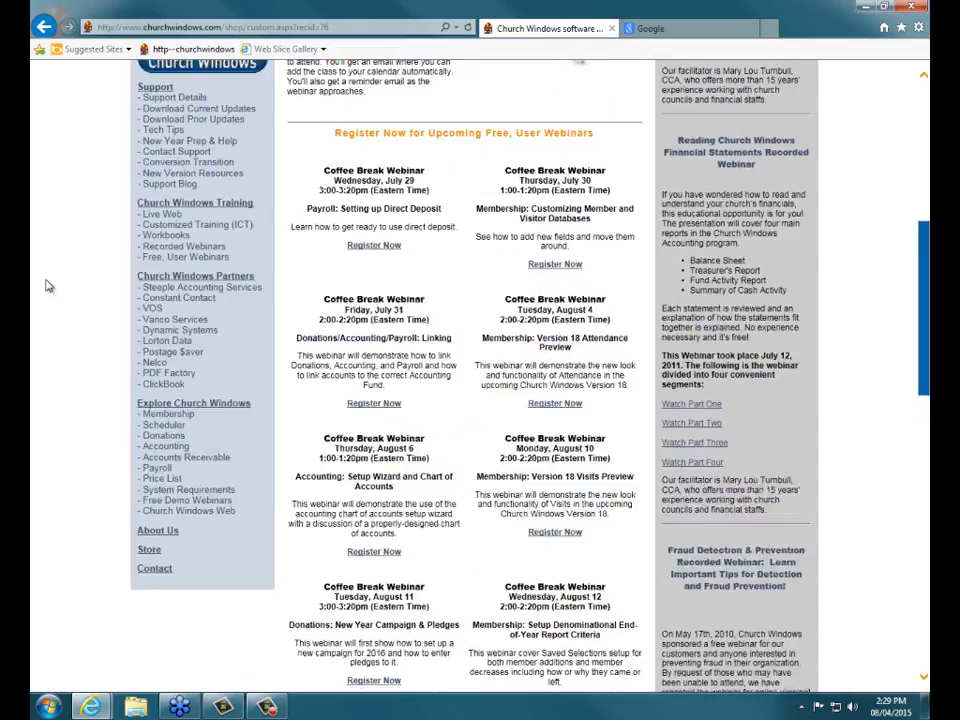
{"action": "scroll", "coordinate": [45, 286], "scroll_direction": "up", "scroll_amount": 2}
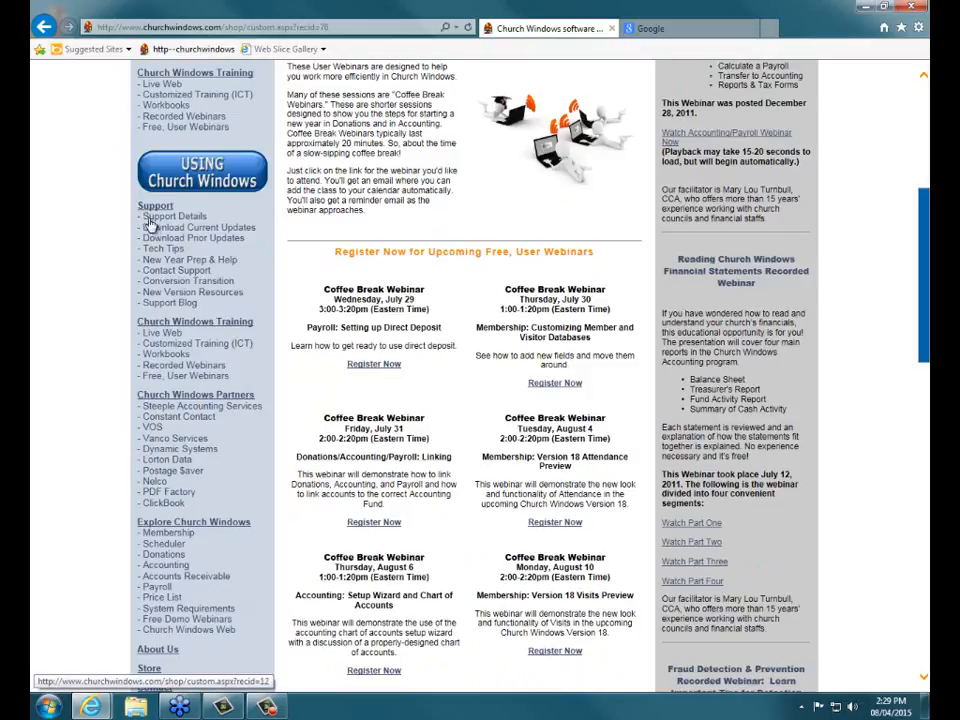
Review the movies on the website's New Version Resources page, and open the Support Blog
{"action": "left_click", "coordinate": [168, 297]}
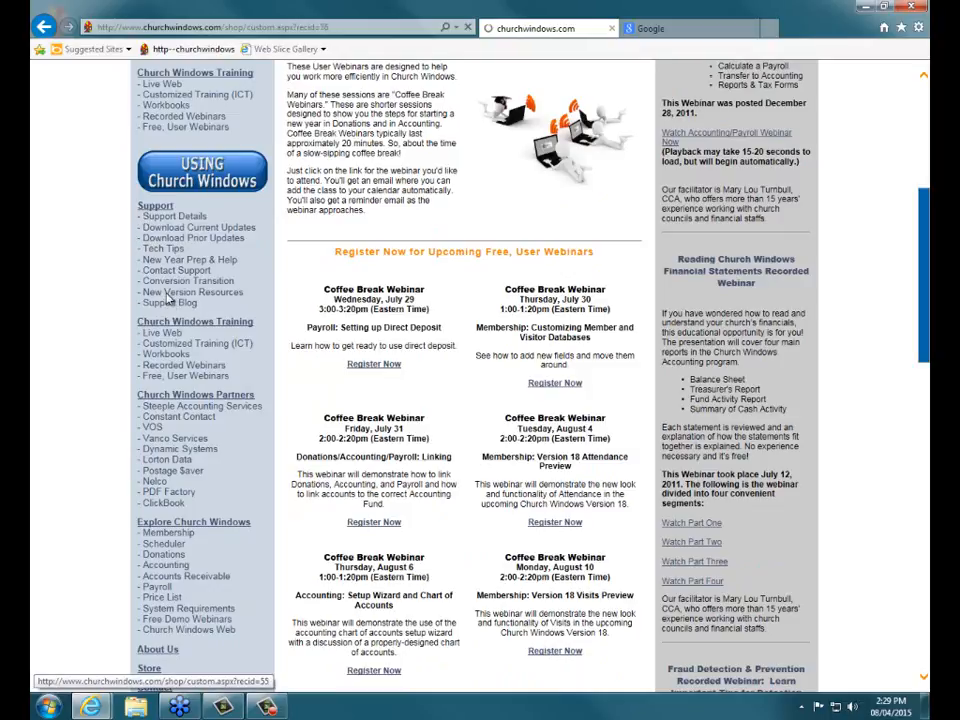
{"action": "scroll", "coordinate": [532, 344], "scroll_direction": "down", "scroll_amount": 1}
{"action": "scroll", "coordinate": [532, 344], "scroll_direction": "down", "scroll_amount": 2}
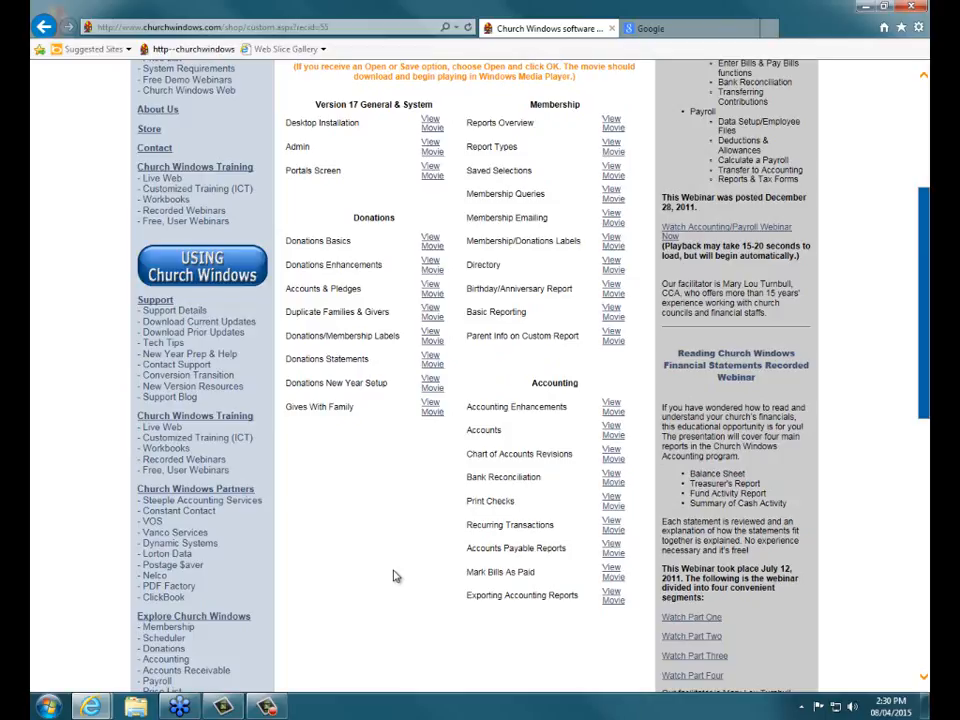
{"action": "left_click", "coordinate": [176, 398]}
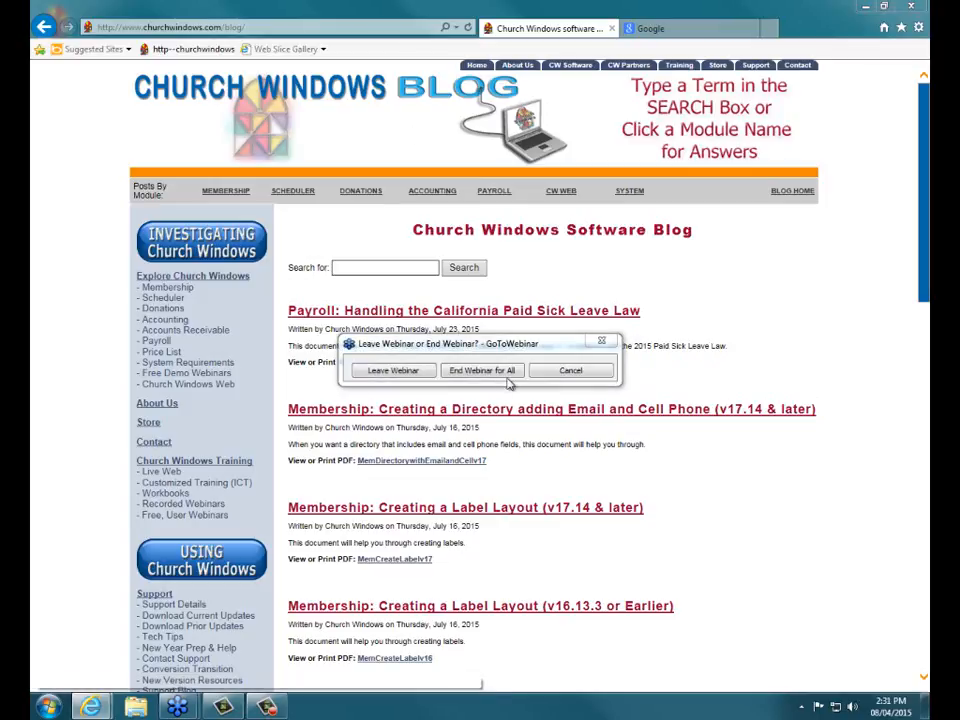
End the GoToWebinar session for everyone, and close all Internet Explorer tabs
{"action": "left_click", "coordinate": [509, 377]}
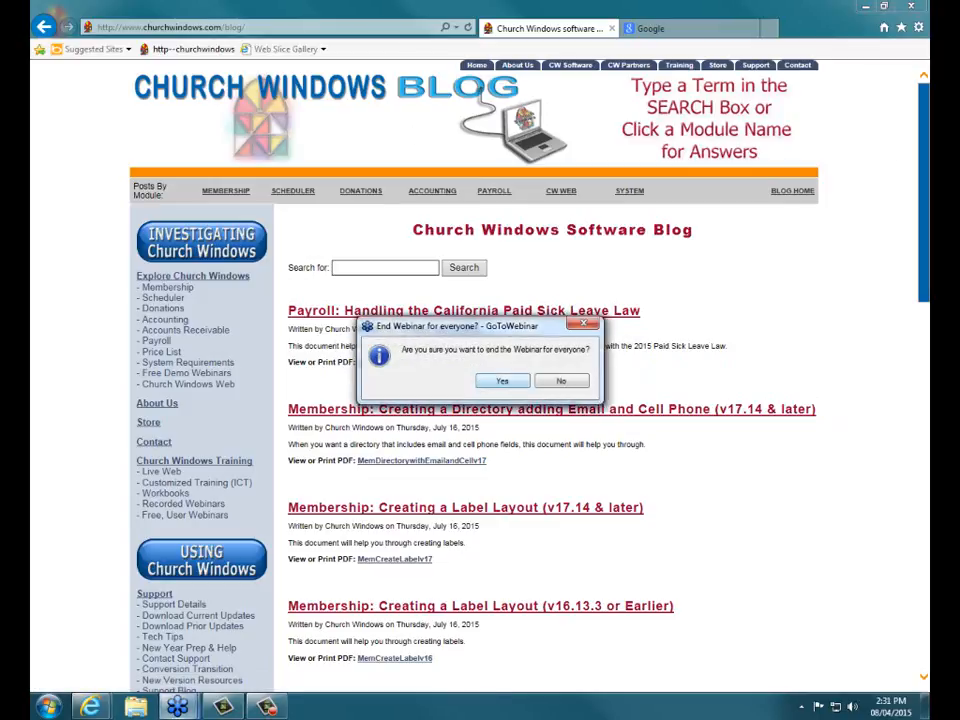
{"action": "left_click", "coordinate": [504, 383]}
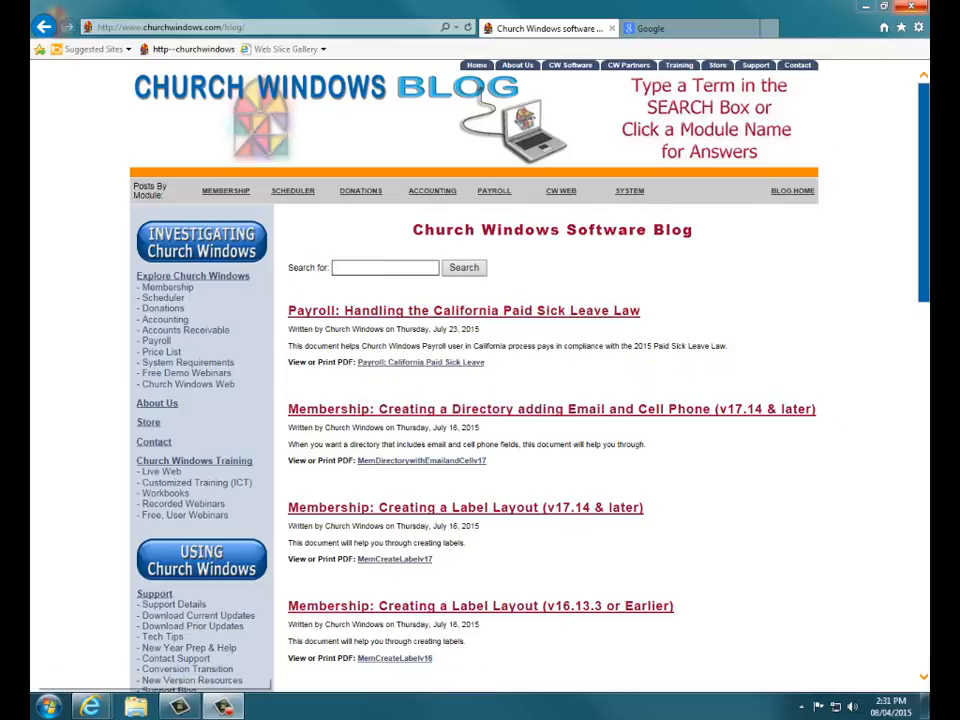
{"action": "left_click", "coordinate": [918, 8]}
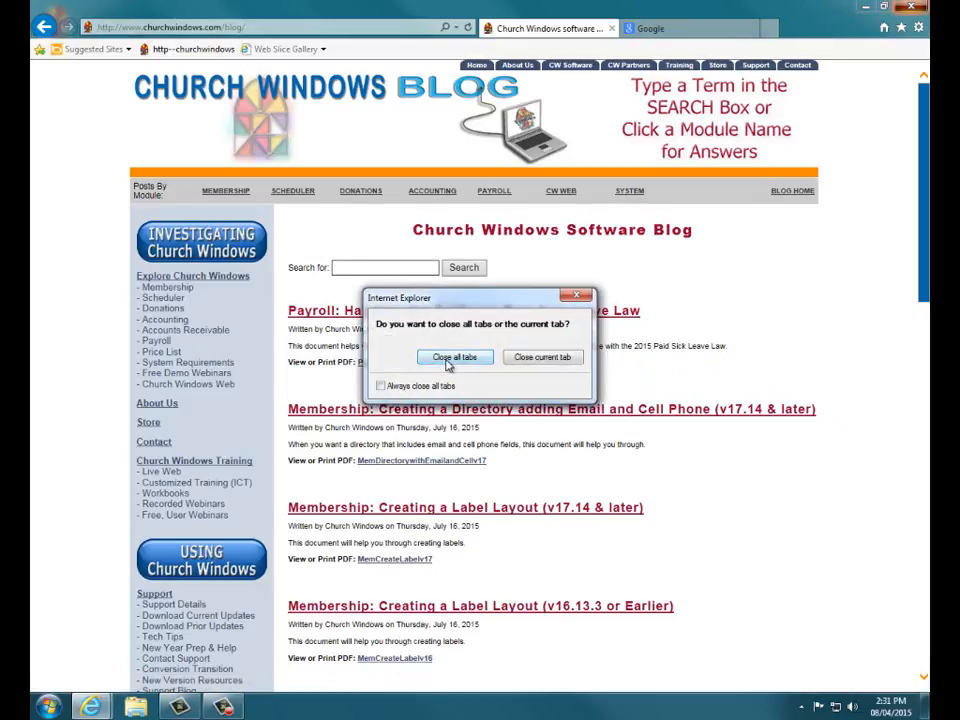
{"action": "left_click", "coordinate": [454, 356]}
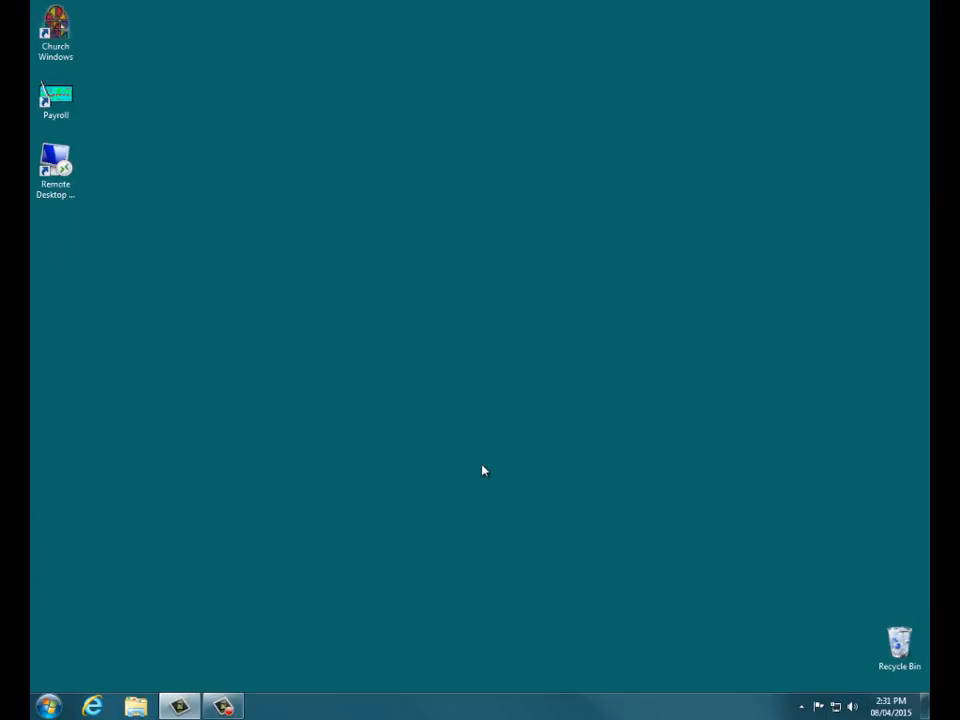